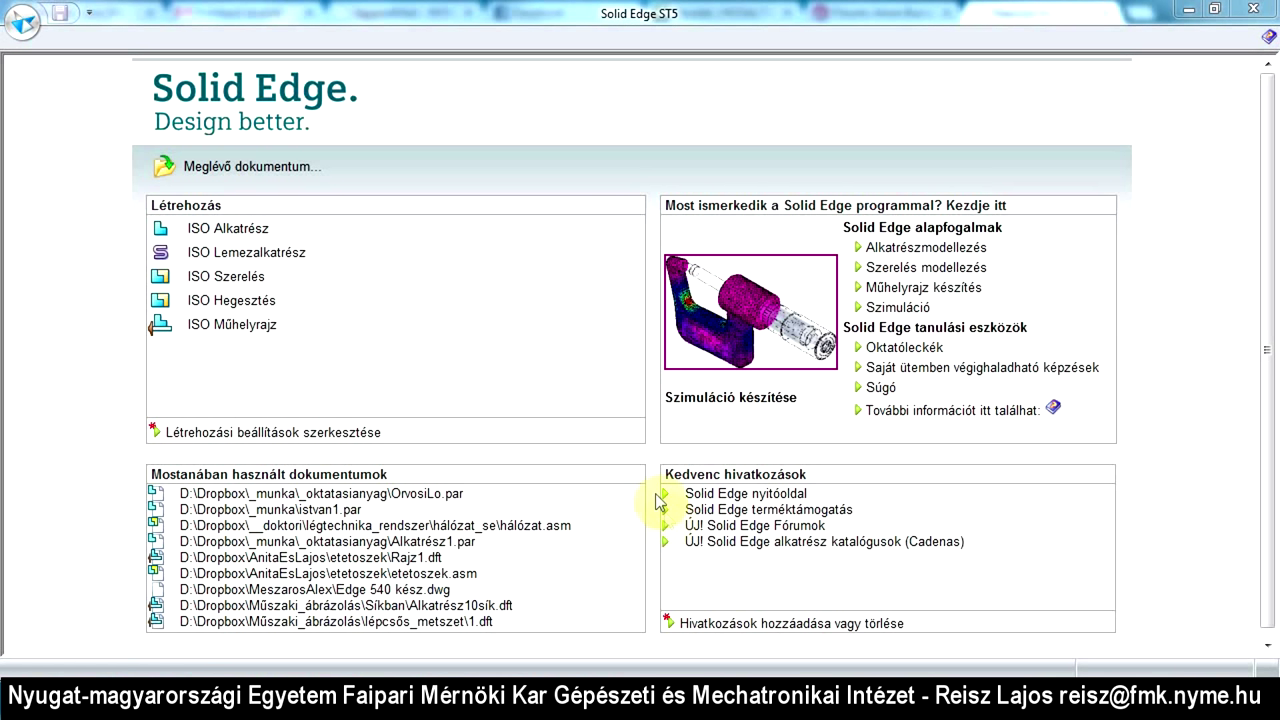
Create a new ISO part (ISO Alkatrész) and show its base reference planes
left_click(224, 230)
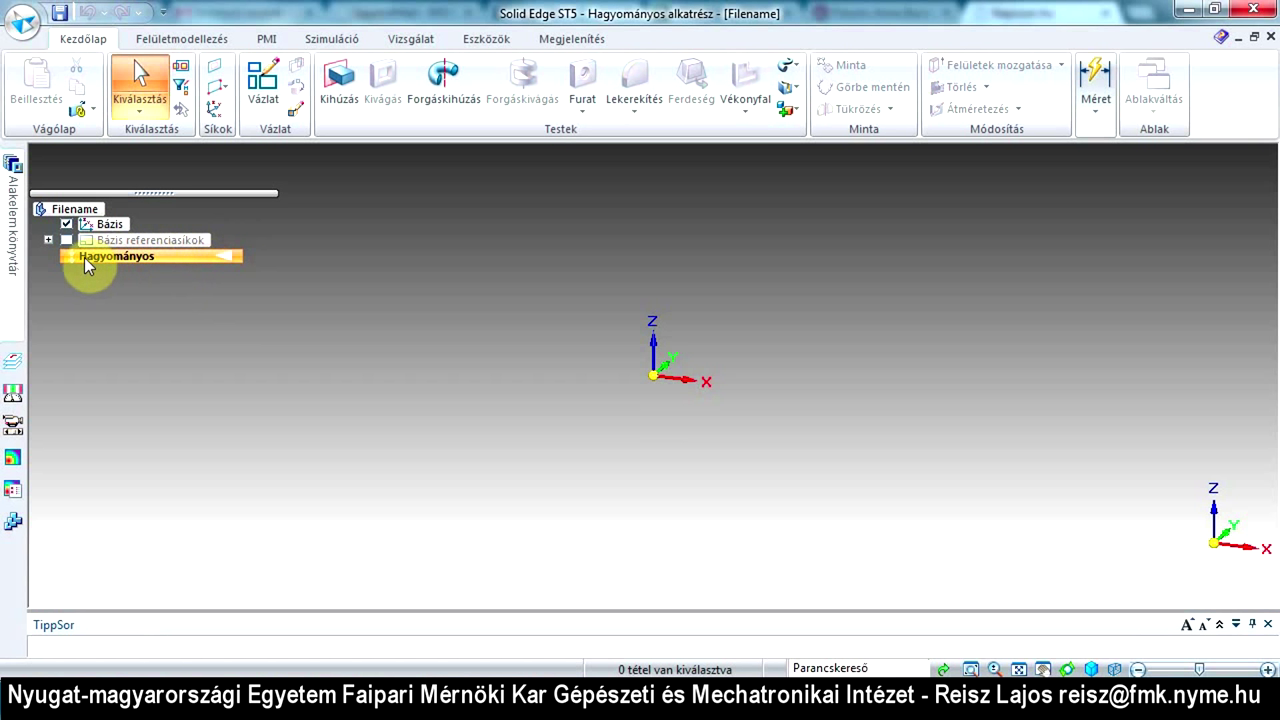
right_click(172, 258)
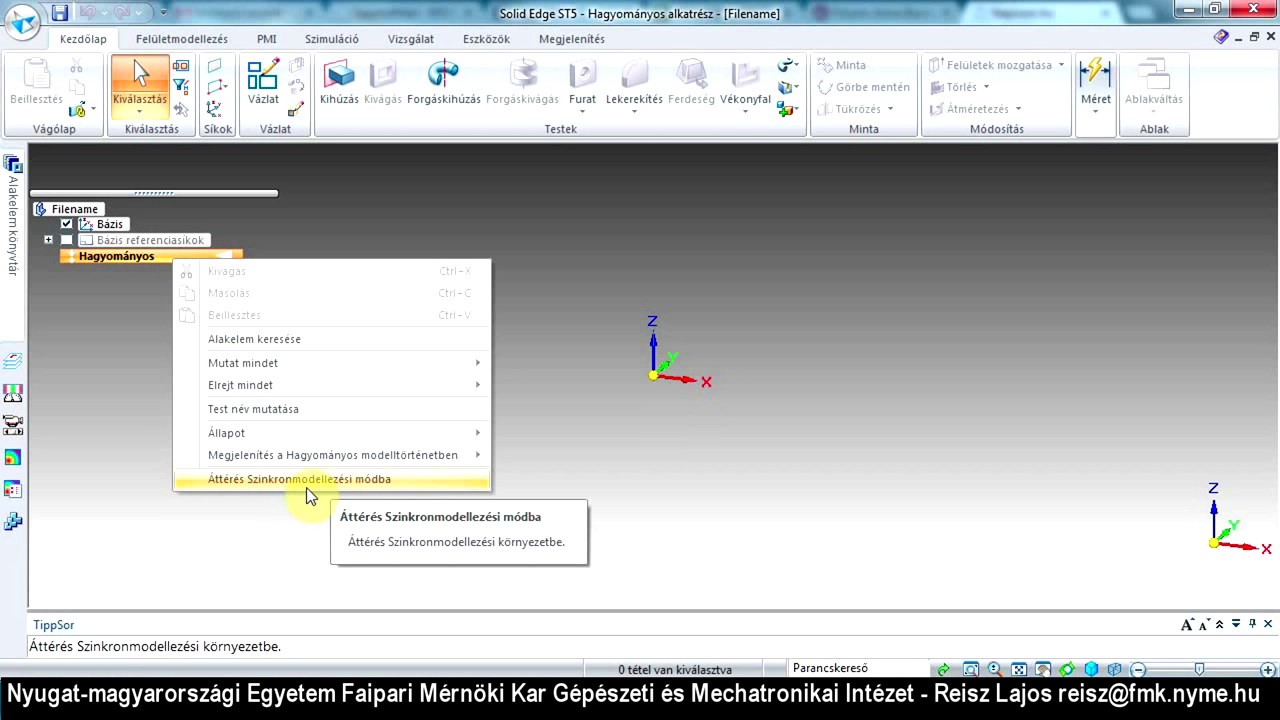
left_click(116, 443)
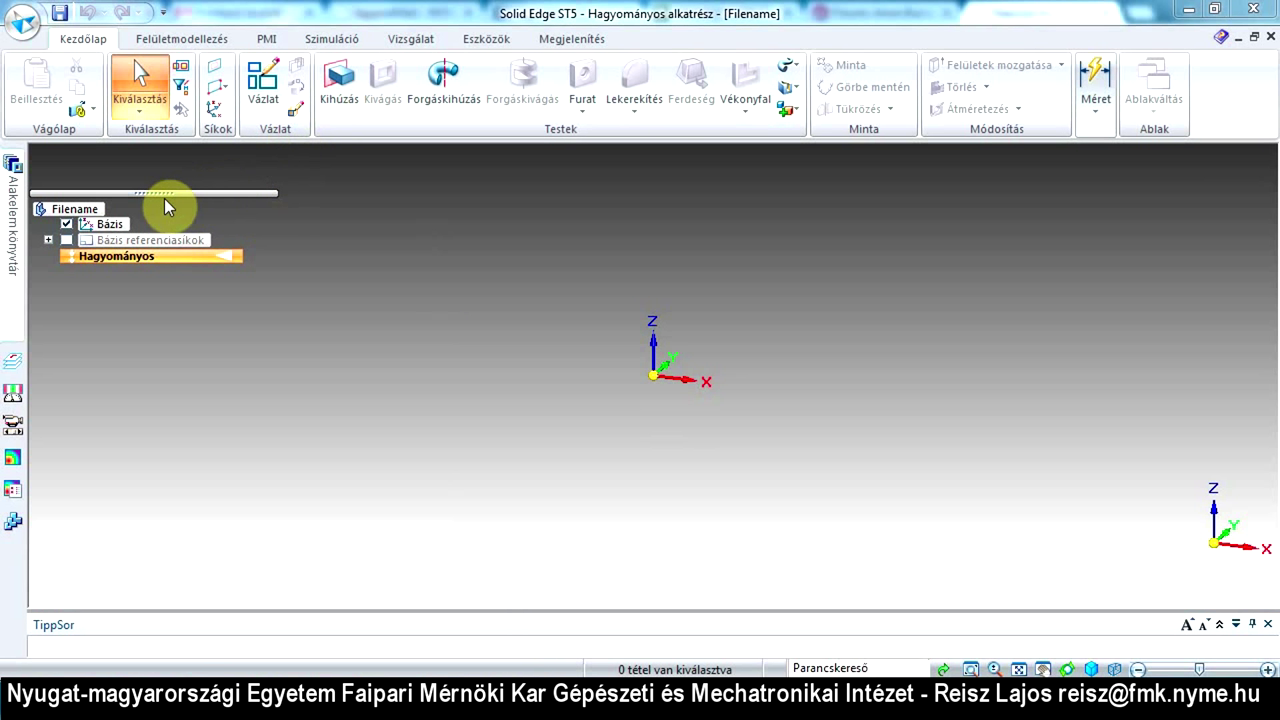
left_click(67, 241)
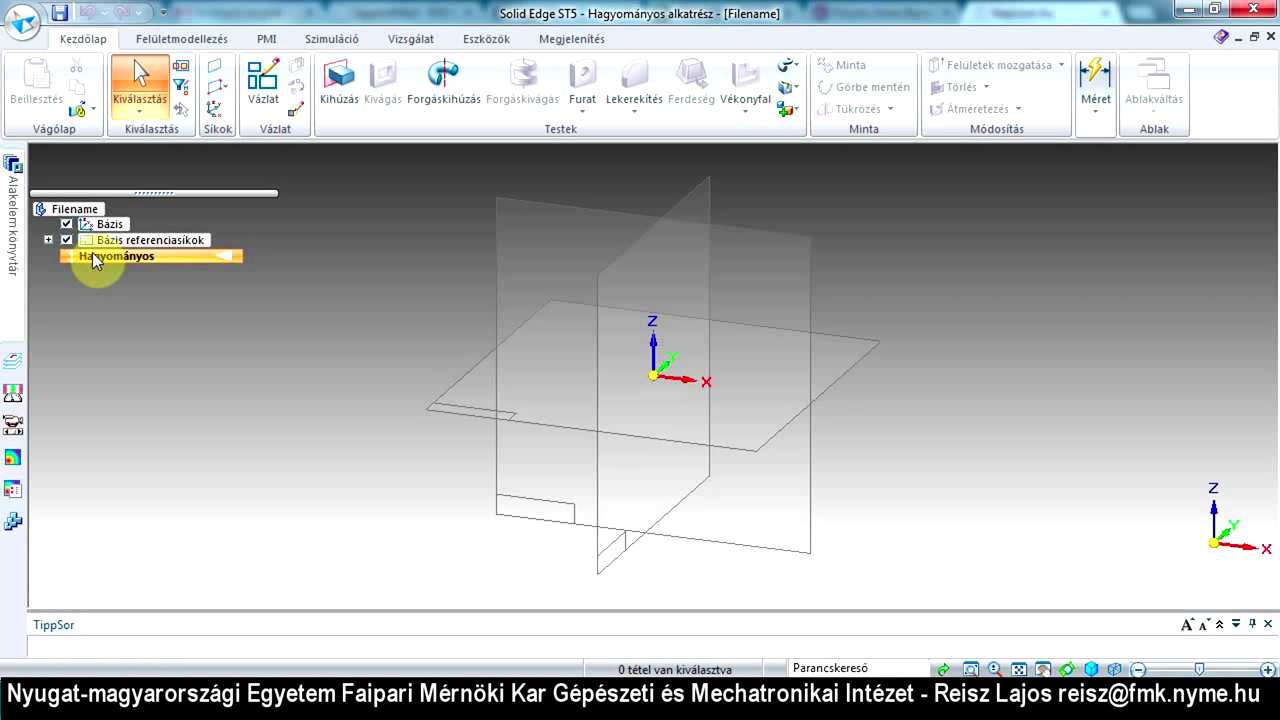
Start an extrusion sketch on the XZ plane and draw a horizontal line about 81 mm long along the X axis
left_click(336, 88)
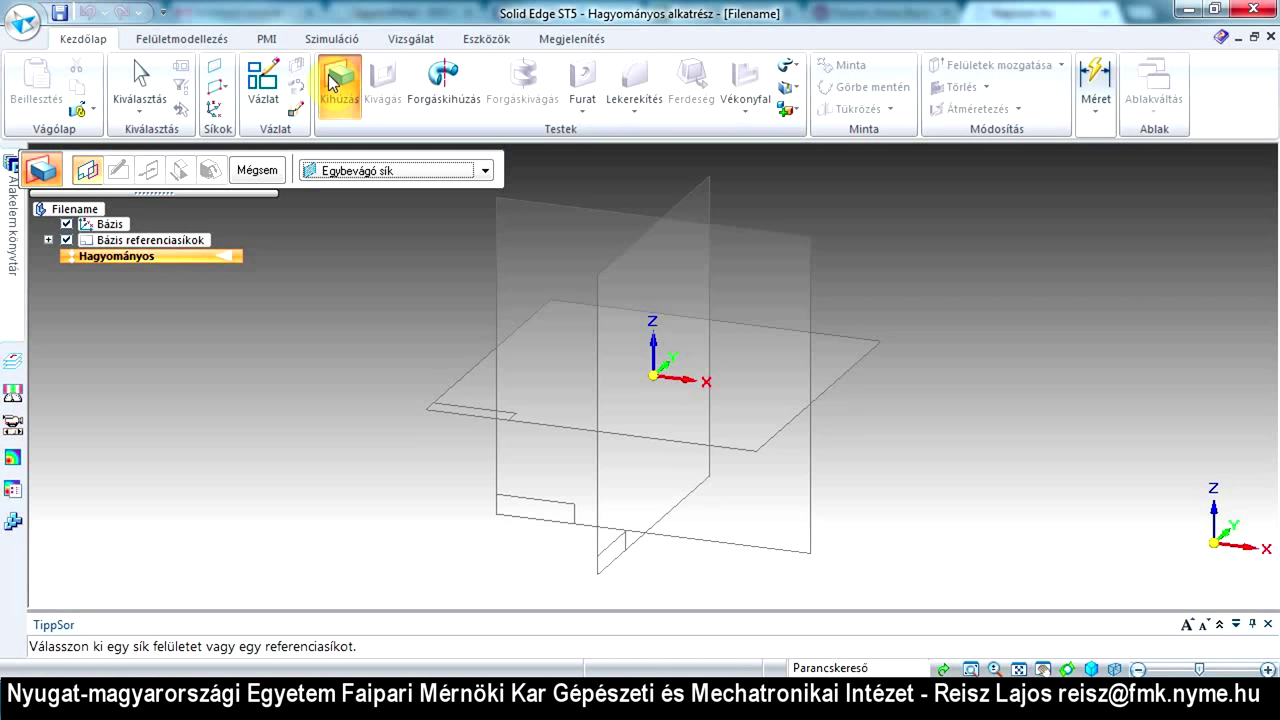
left_click(783, 239)
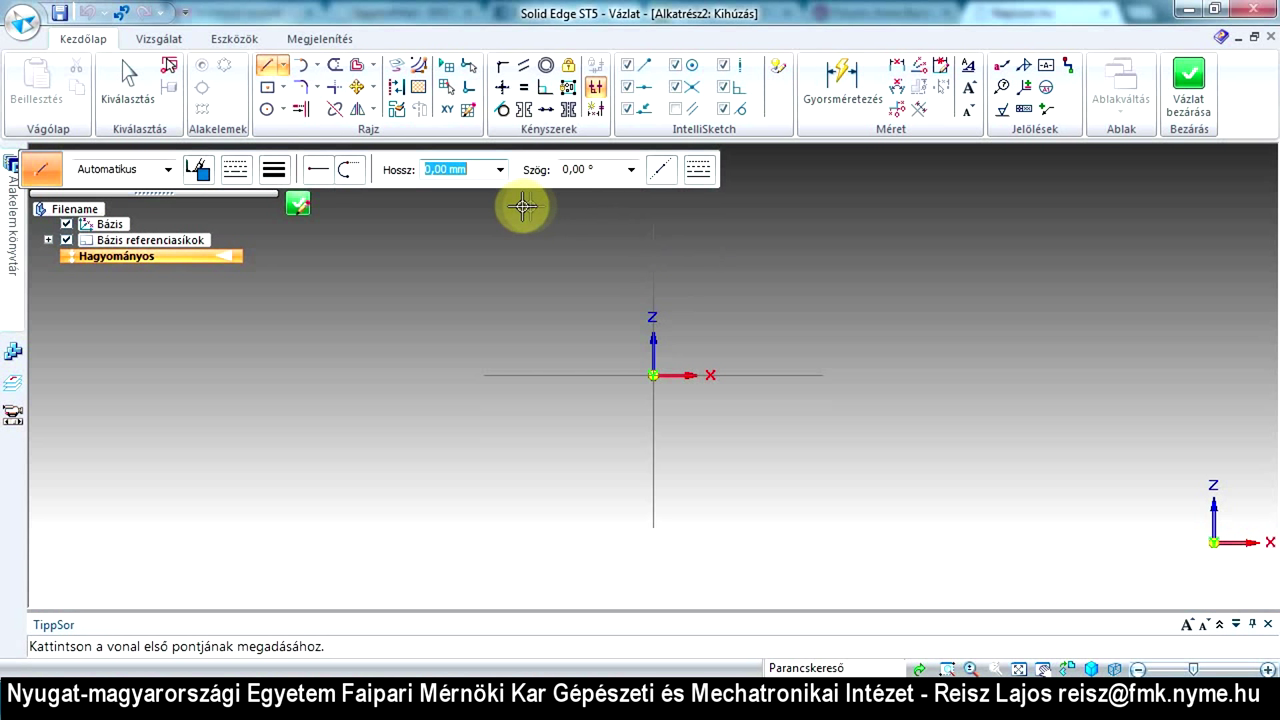
left_click(271, 70)
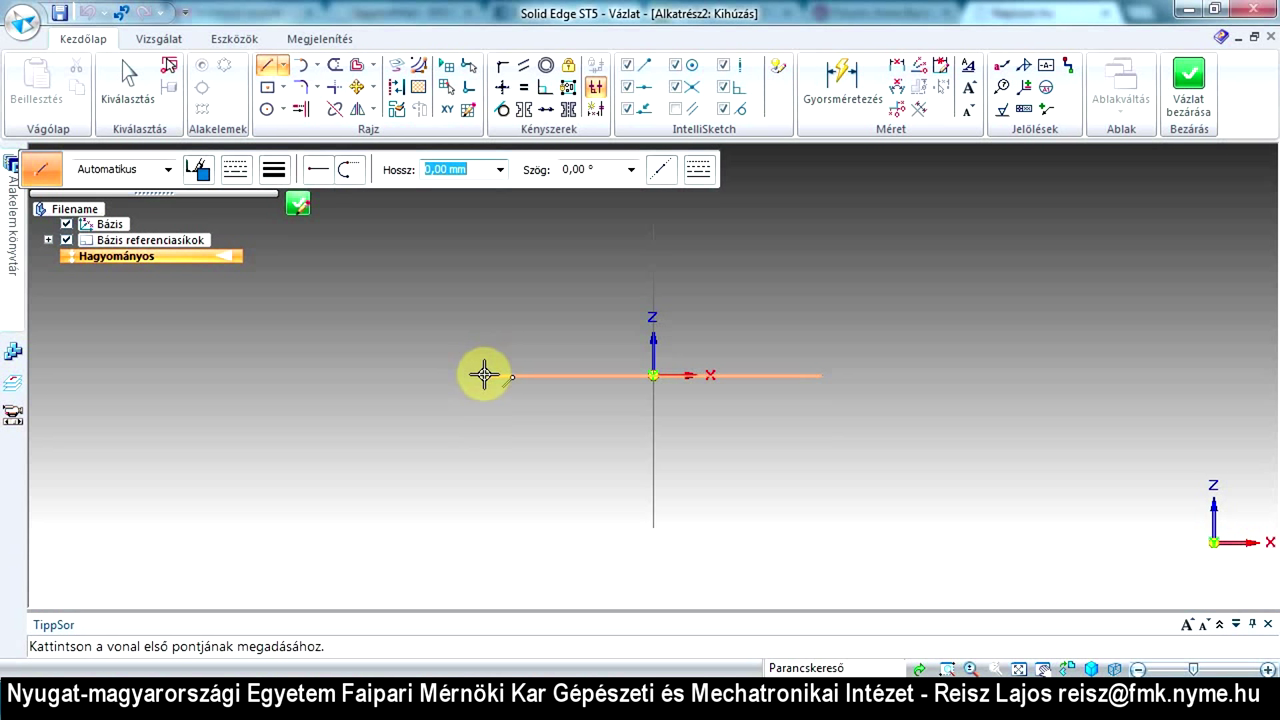
left_click(536, 376)
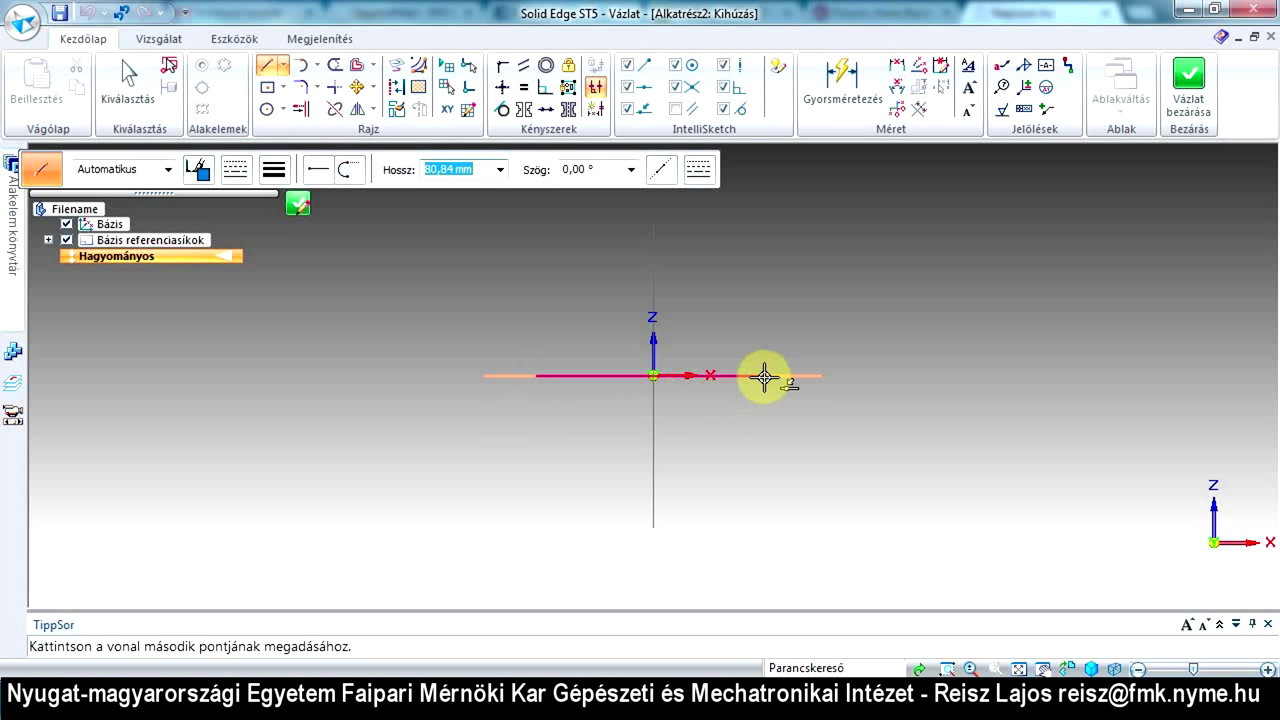
left_click(764, 376)
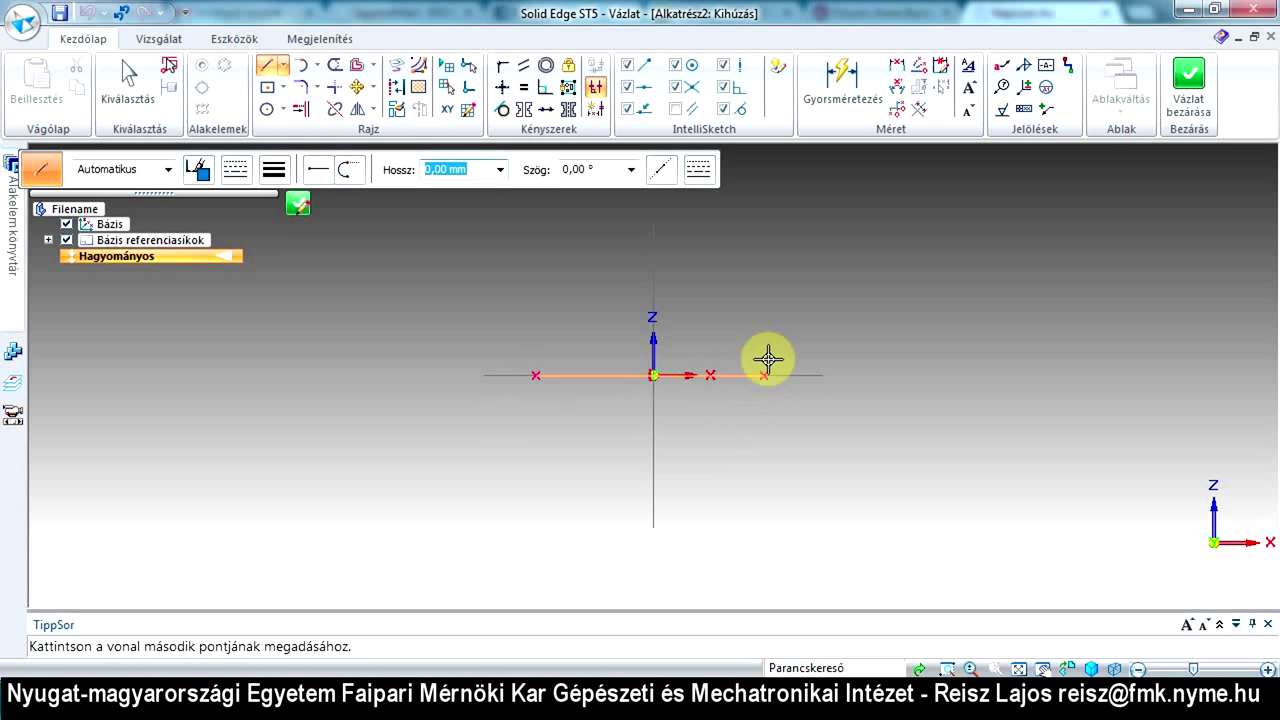
right_click(785, 325)
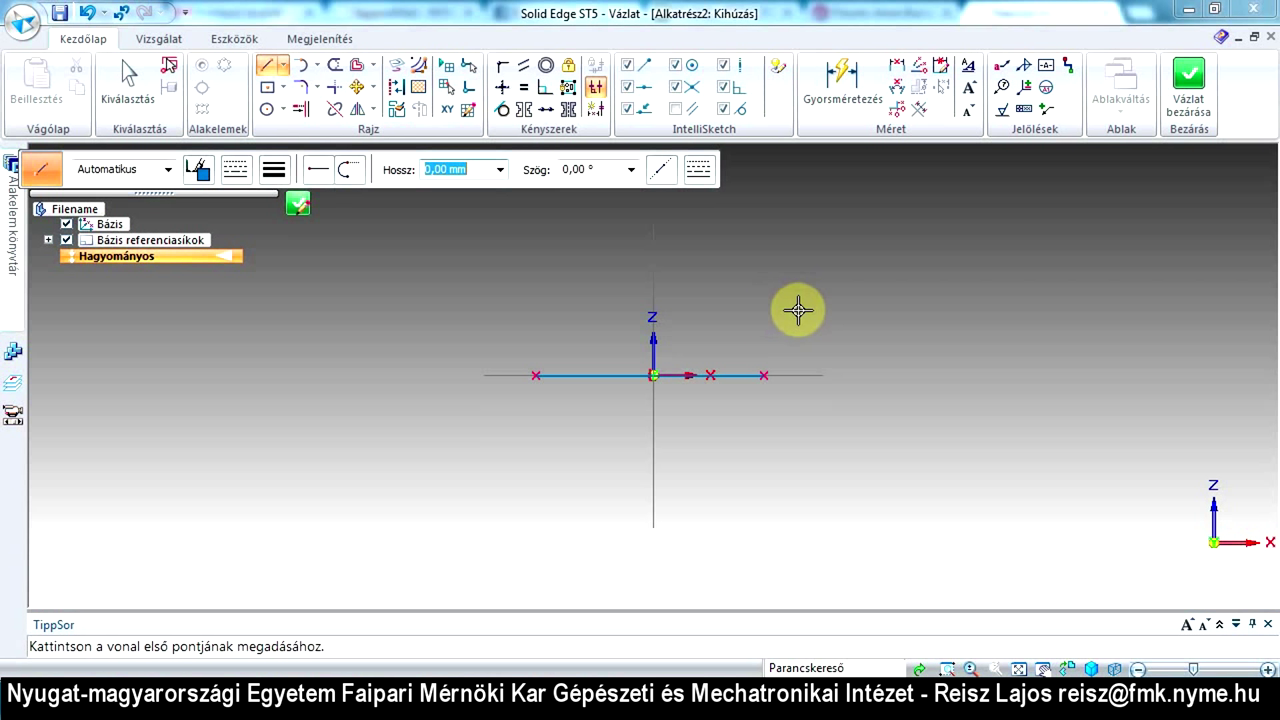
key("Escape")
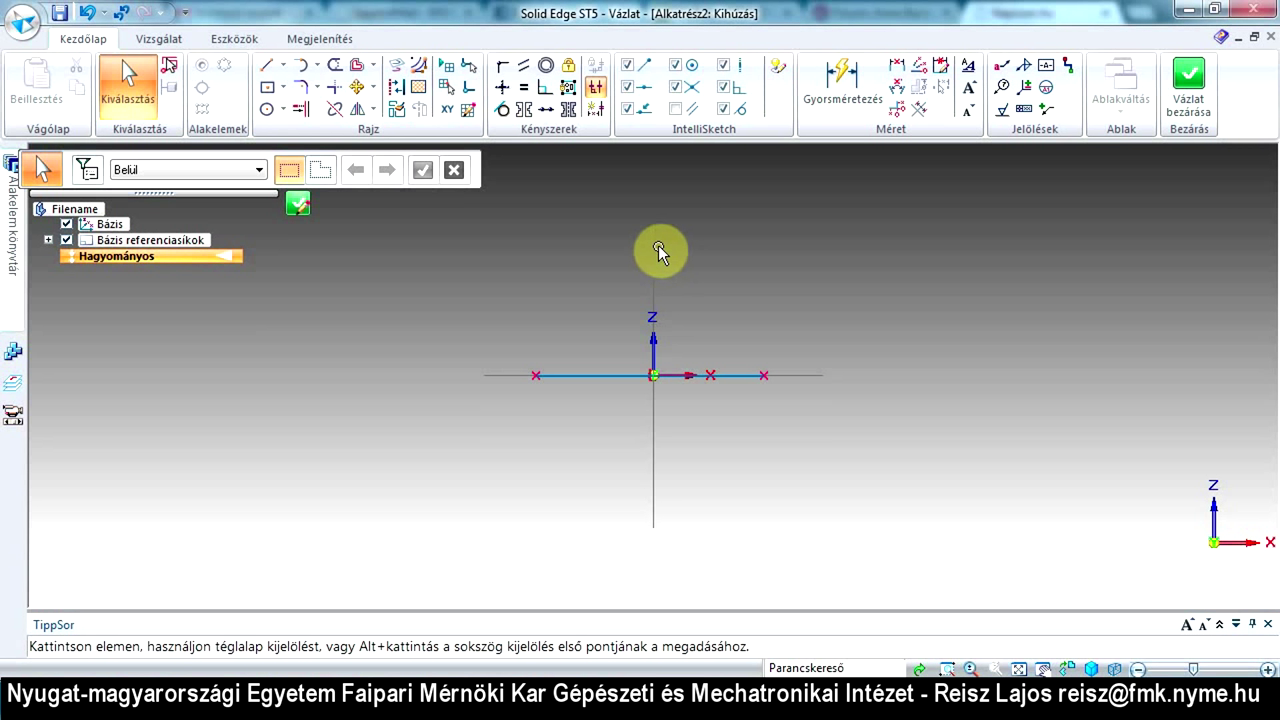
Dimension the horizontal line's length below it and set it to 150 mm
left_click(828, 88)
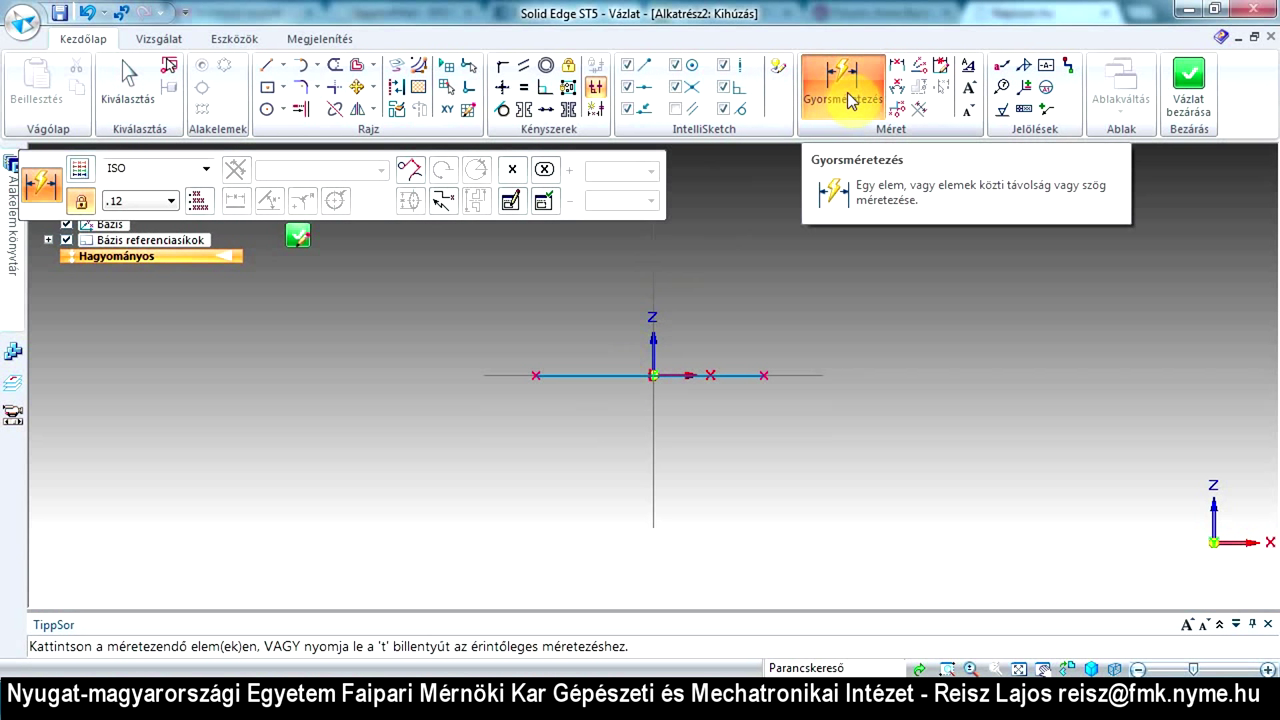
left_click(604, 376)
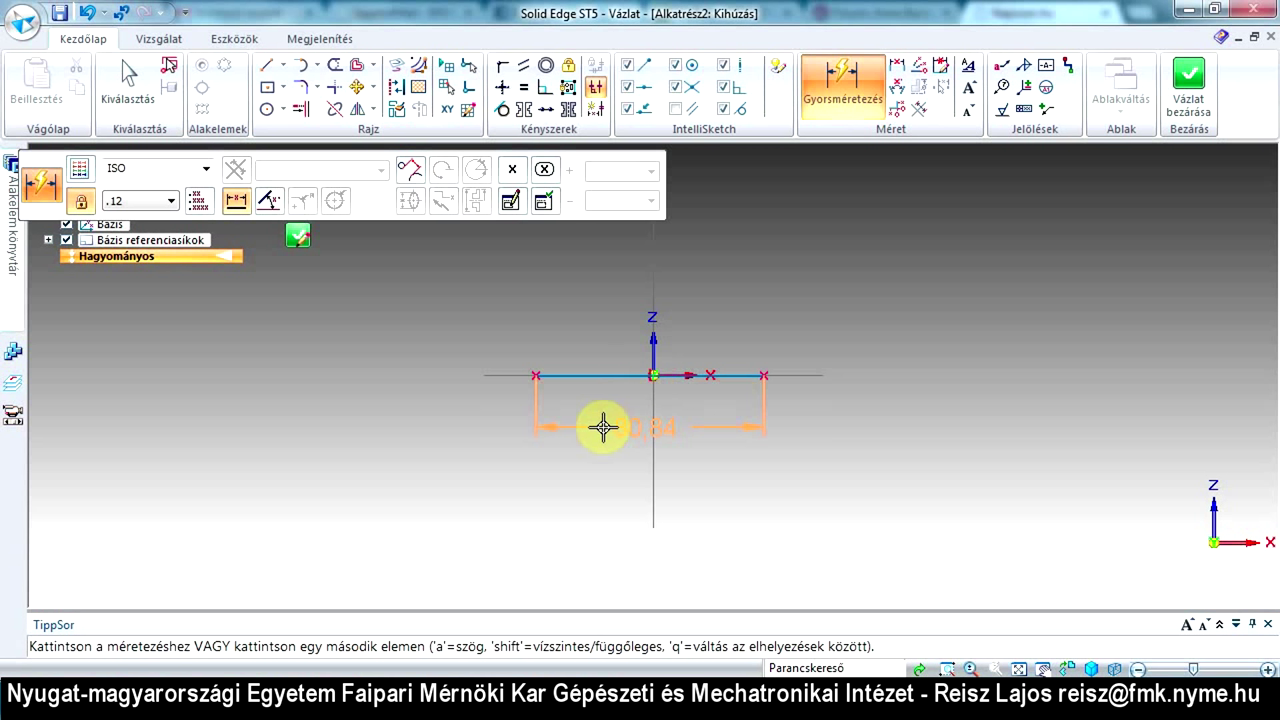
left_click(603, 428)
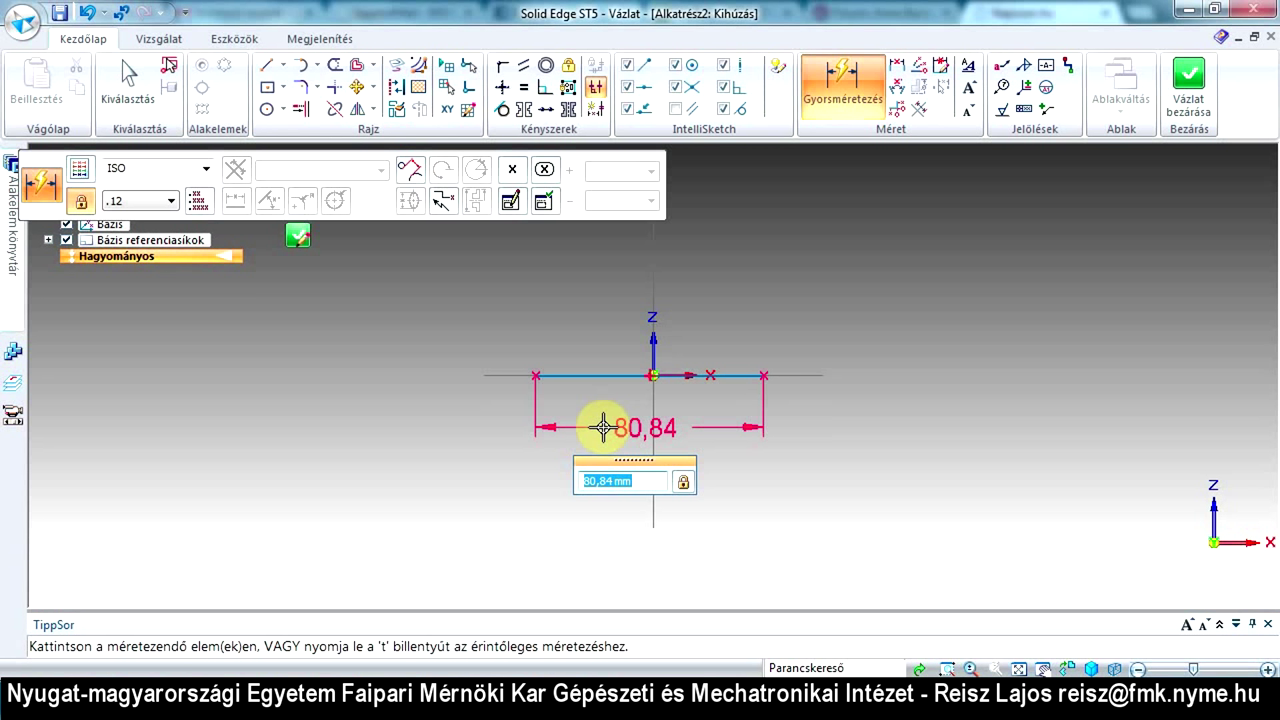
type("150")
key("Return")
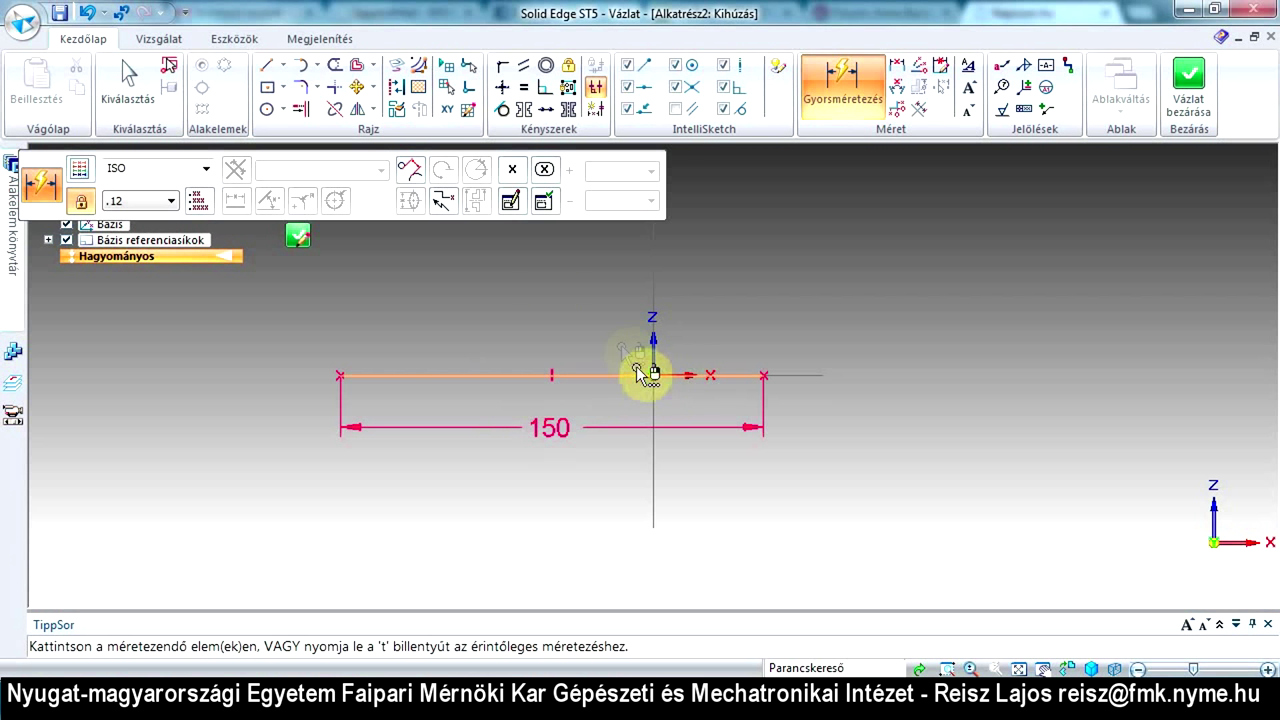
Connect the midpoint of the 150 mm line to the sketch origin
left_click(504, 72)
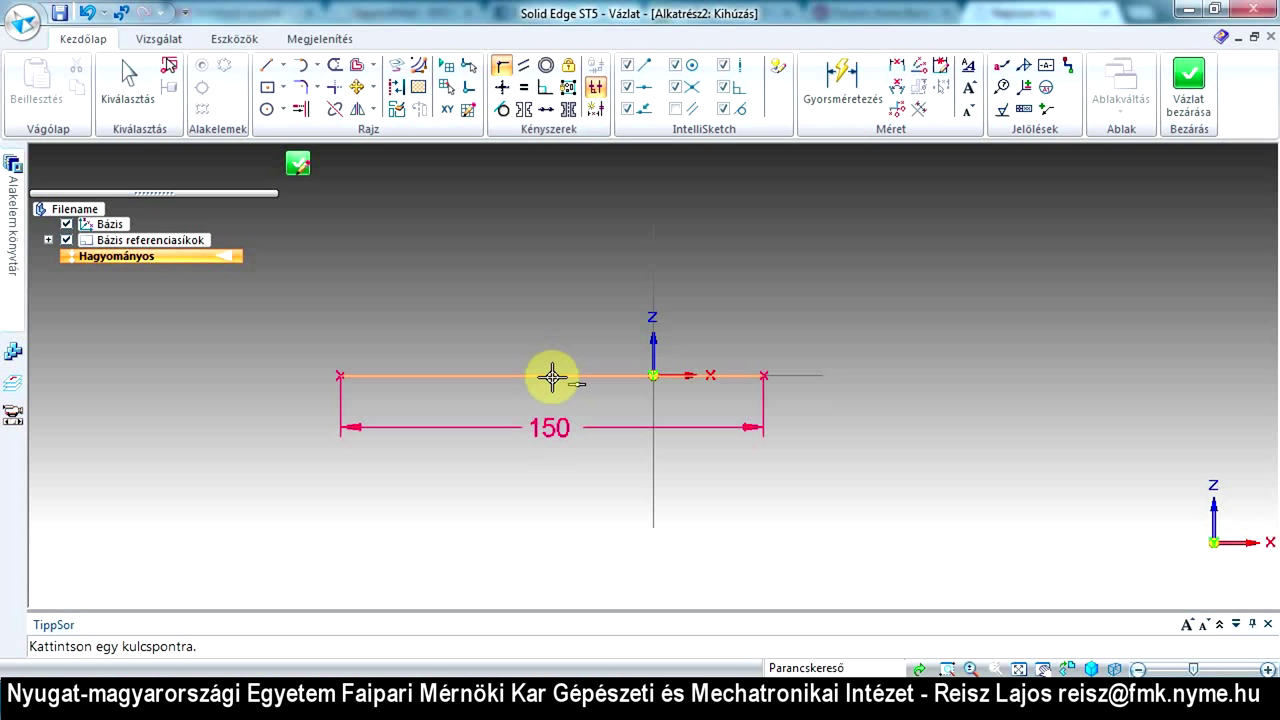
left_click(552, 376)
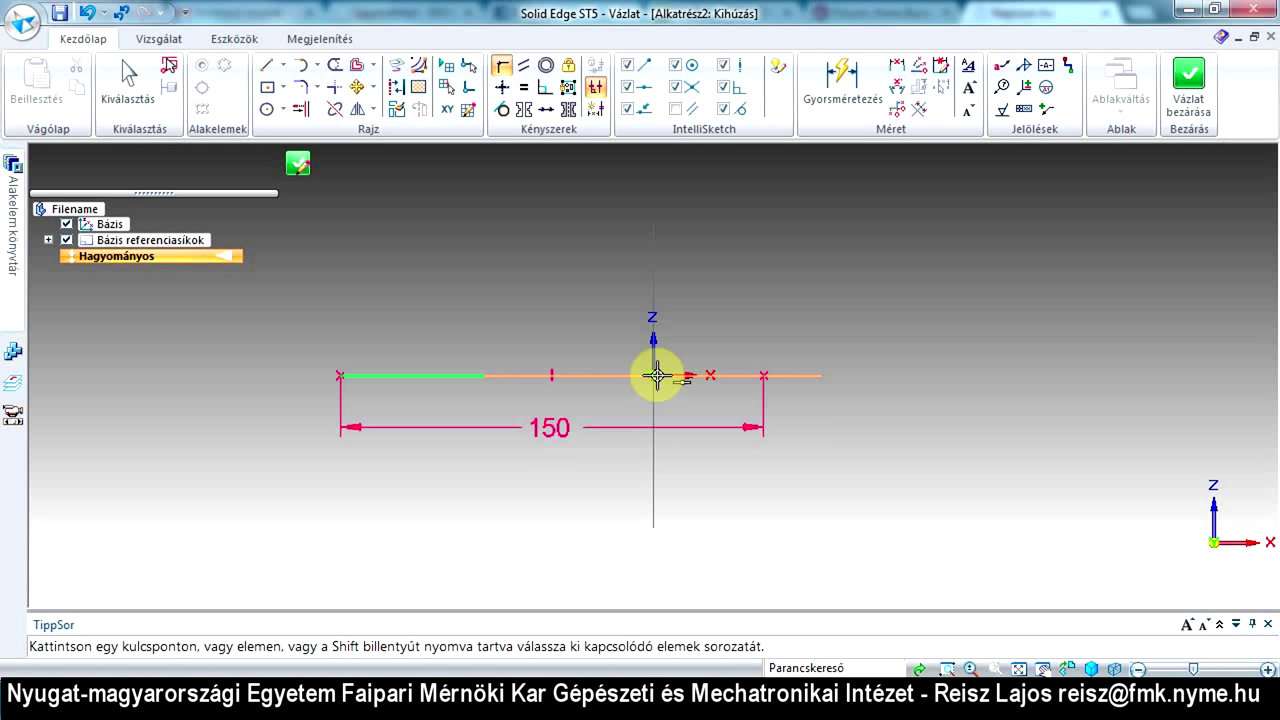
left_click(655, 375)
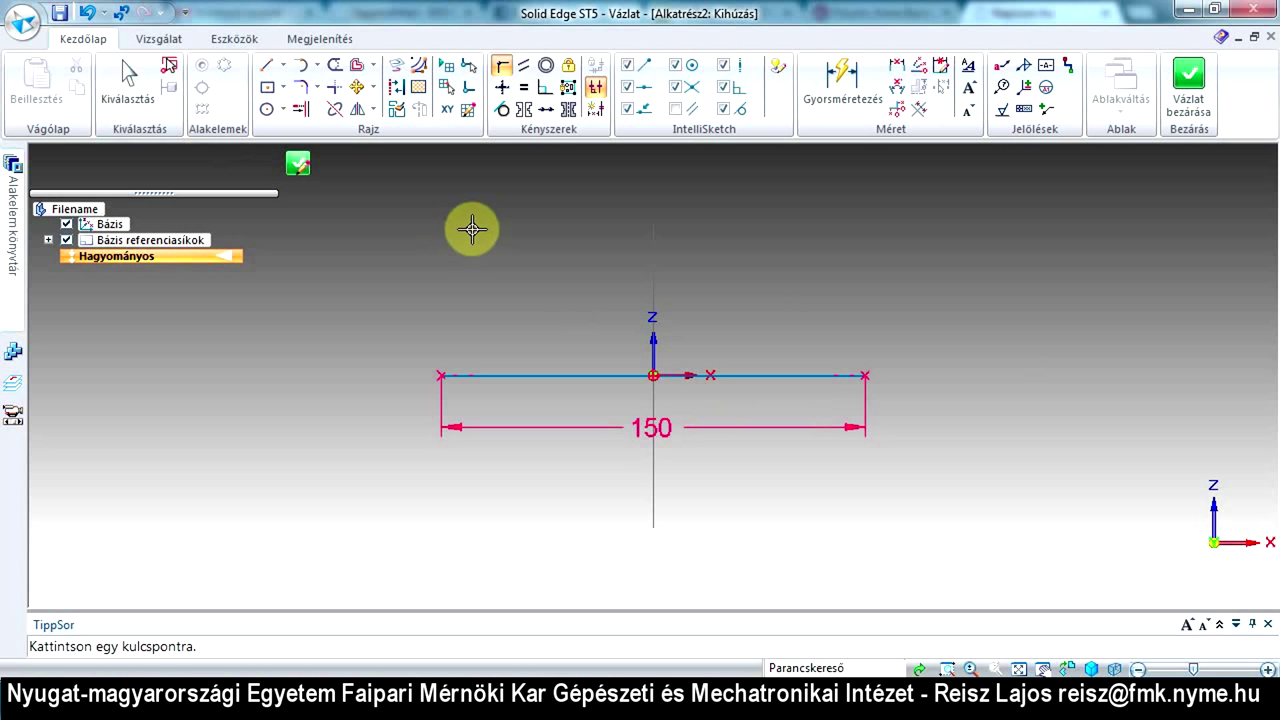
Draw a vertical line 15 mm long at 90° upward from the left end of the base line
left_click(265, 70)
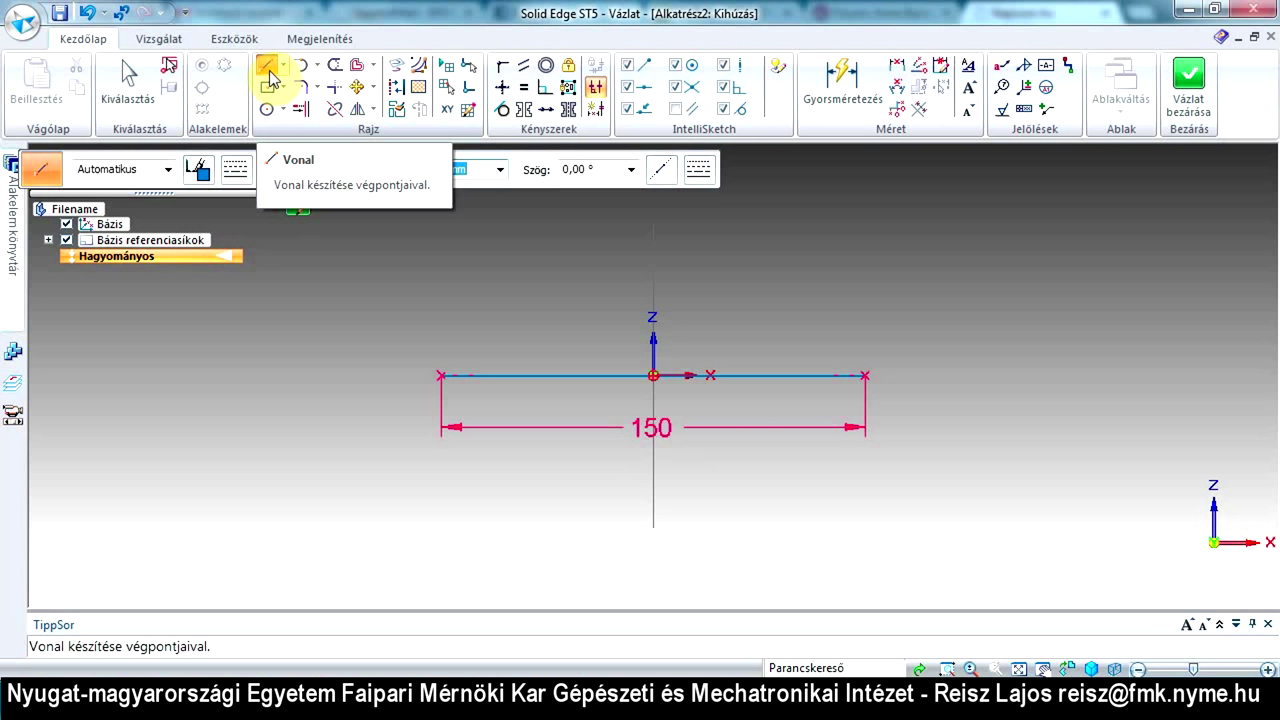
left_click(443, 375)
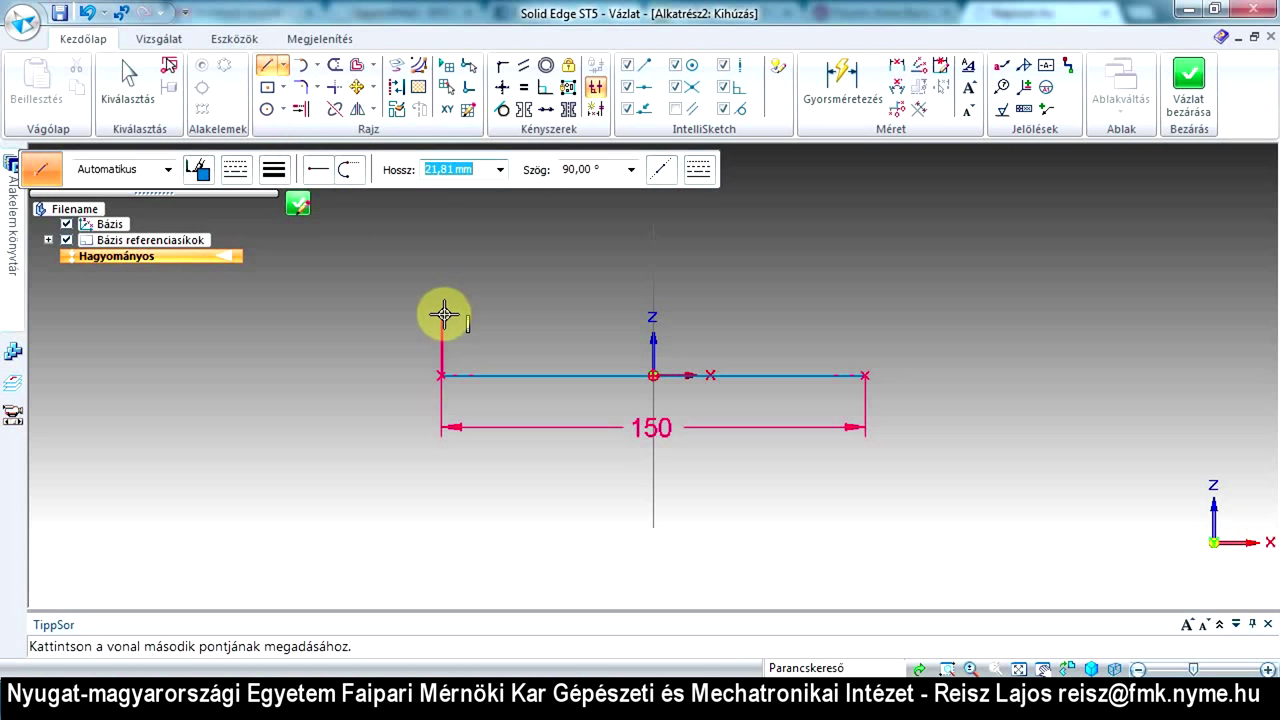
type("15")
key("Tab")
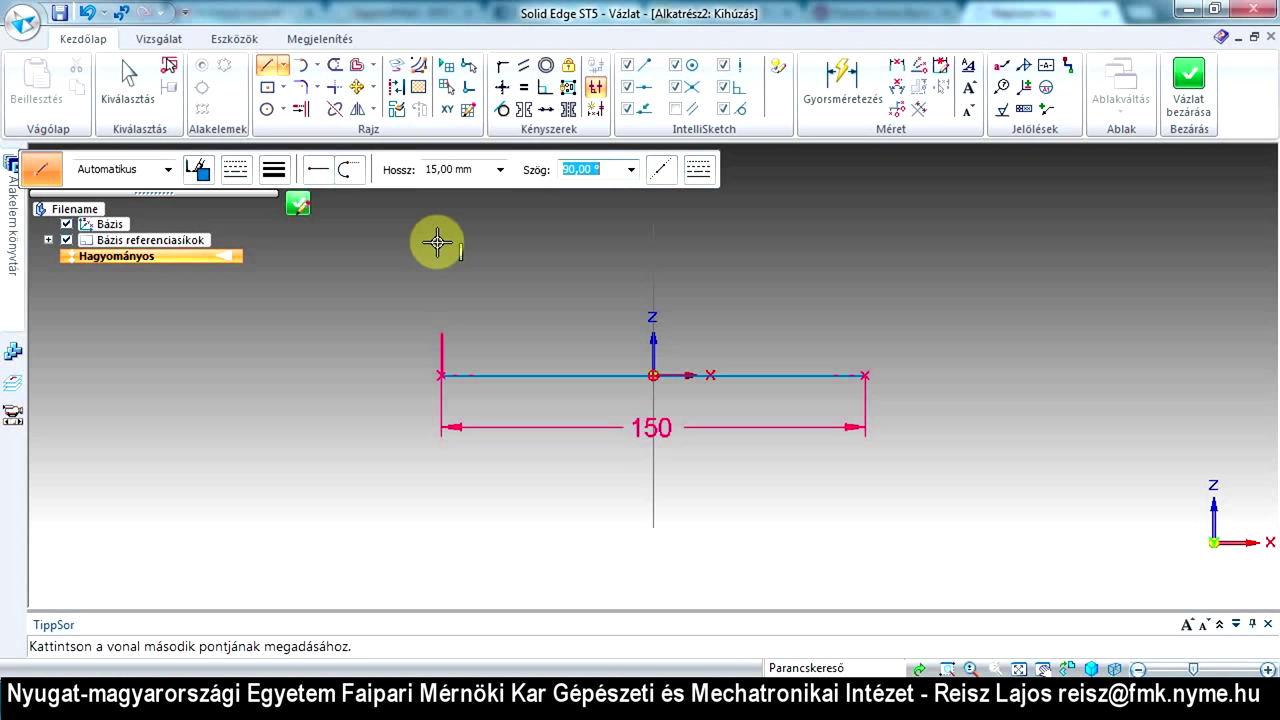
key("Return")
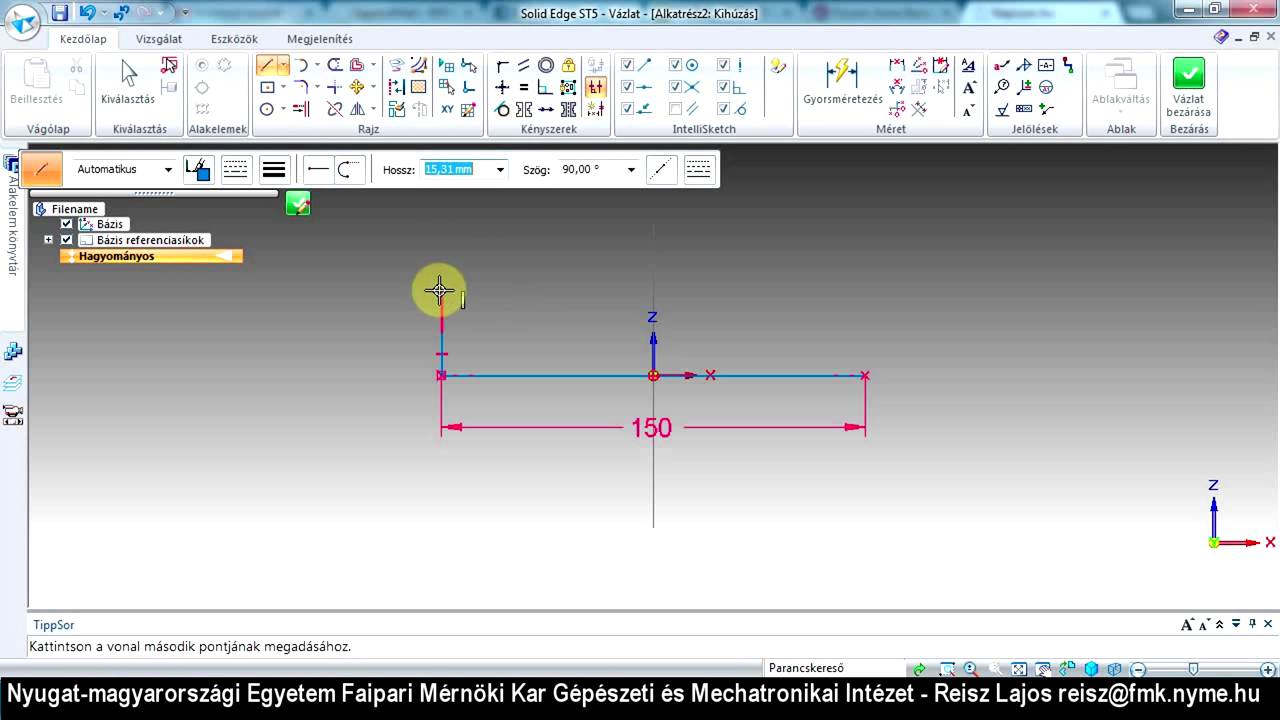
Close the rectangle with a 150 mm upper horizontal line and a 15 mm vertical line down to the base line's right end
left_click(441, 333)
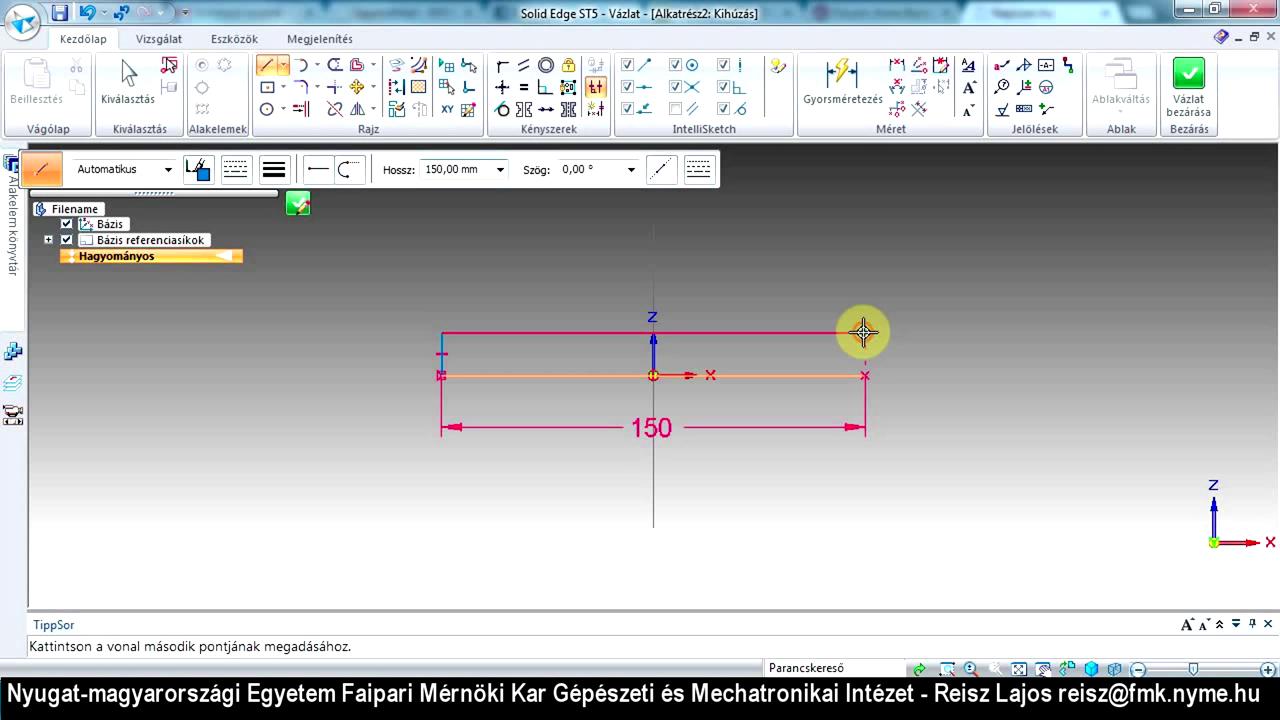
left_click(864, 332)
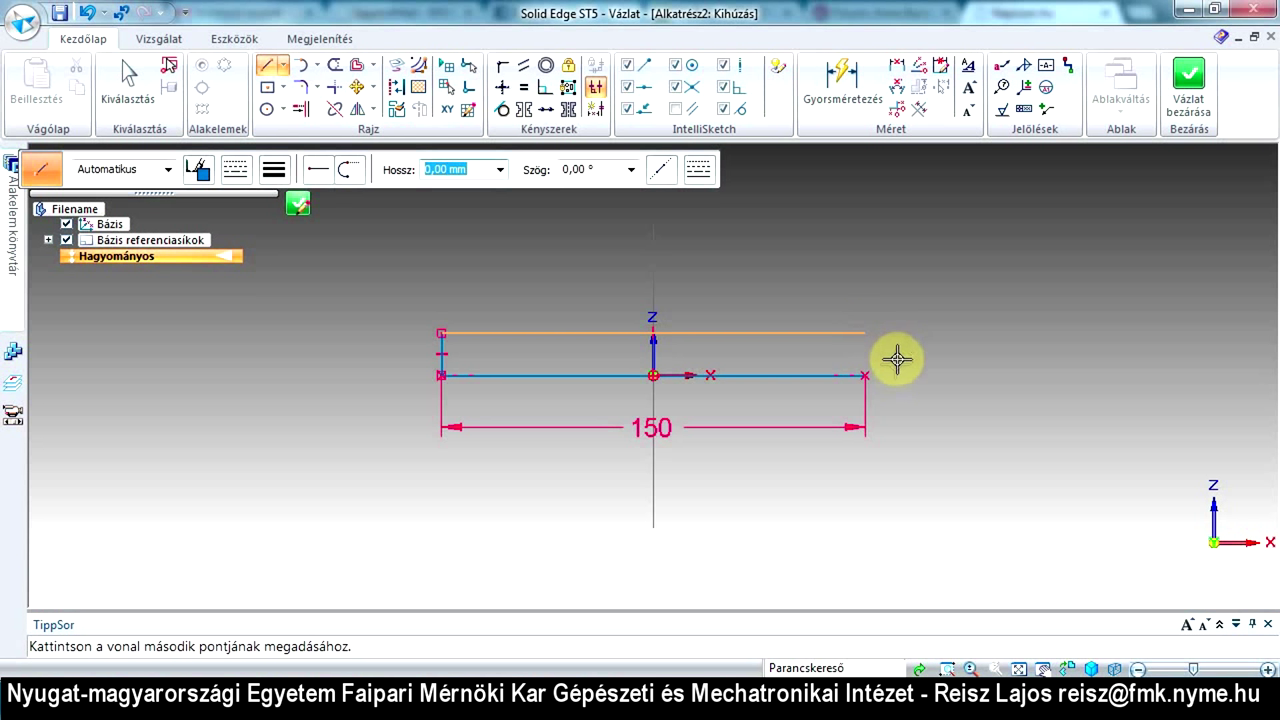
left_click(865, 375)
type("15")
key("Return")
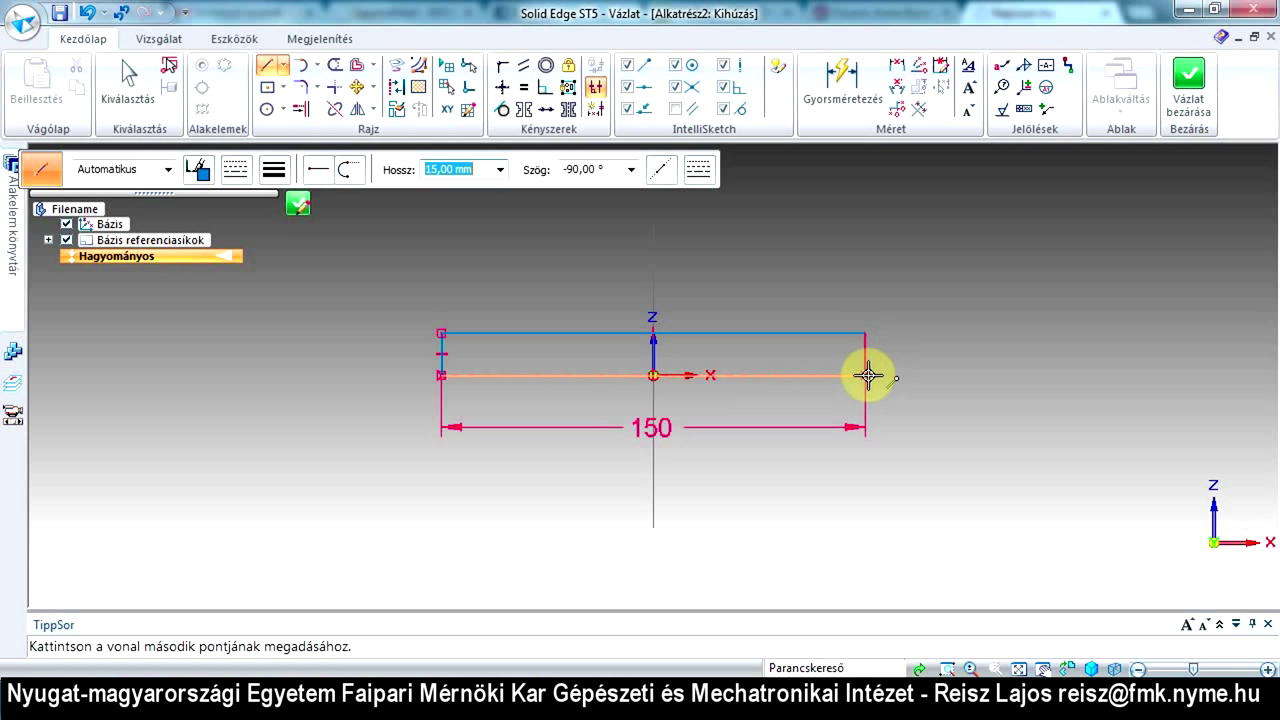
left_click(867, 376)
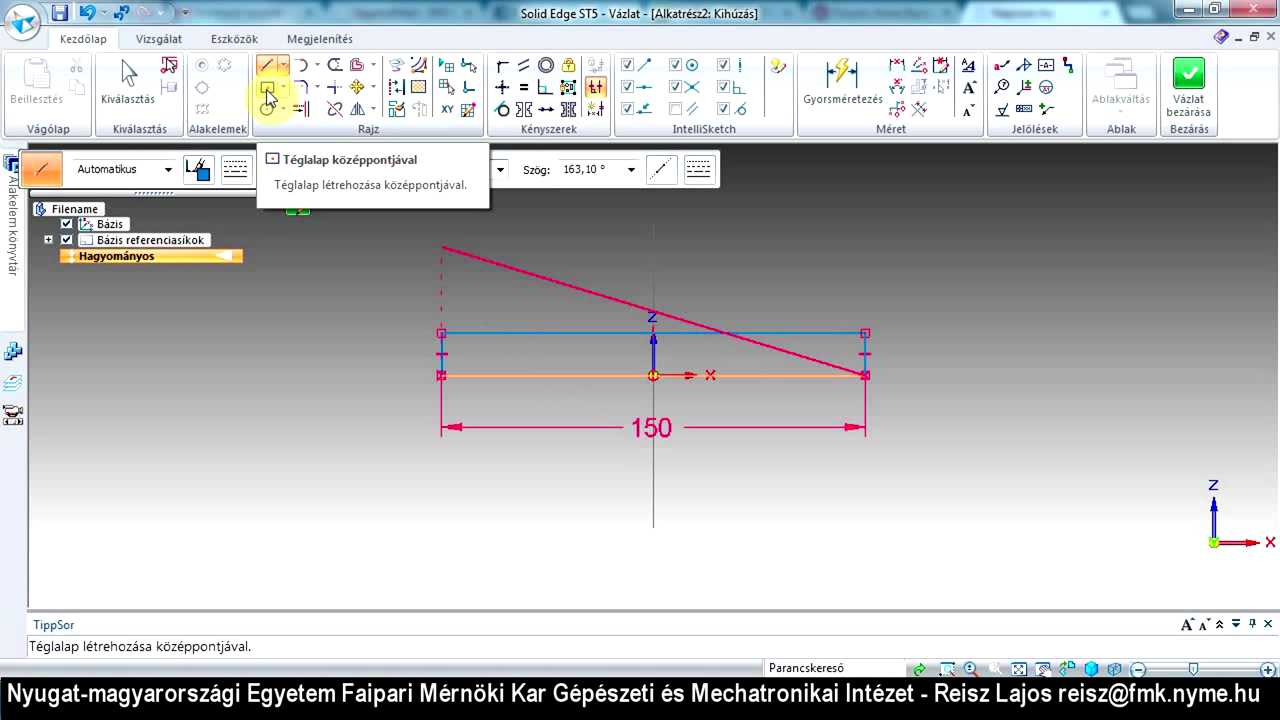
left_click(653, 376)
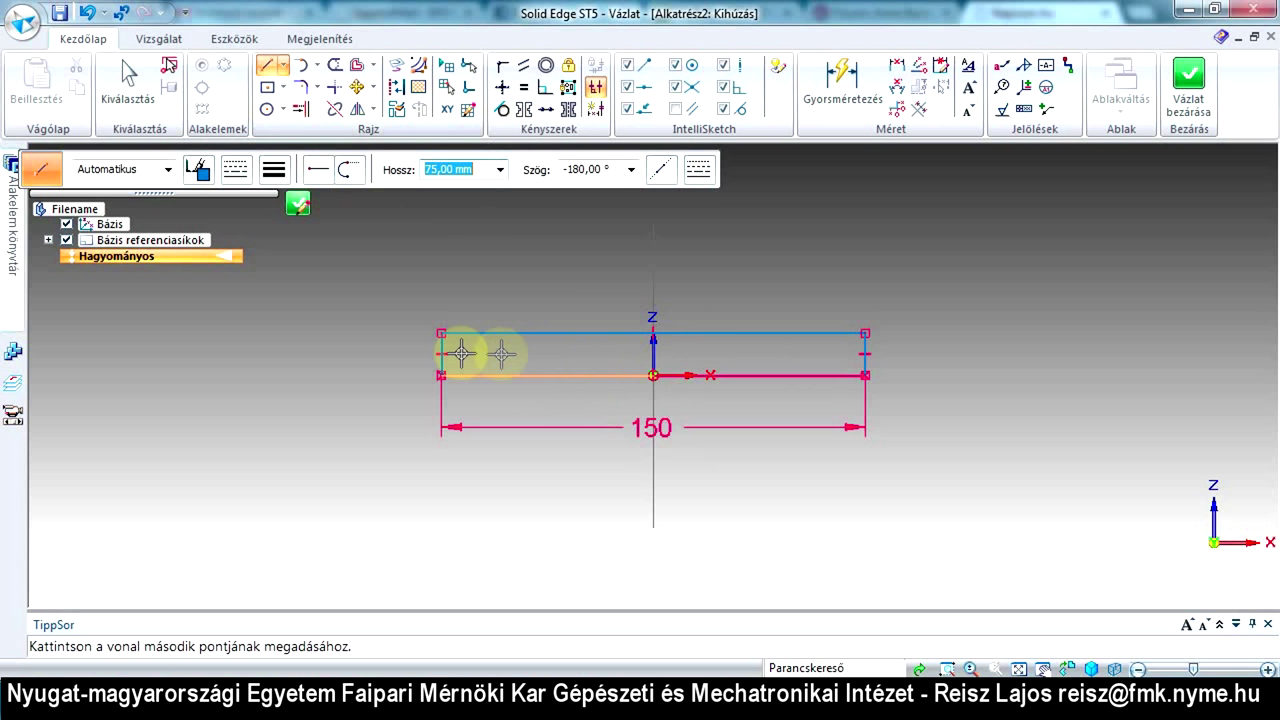
left_click(126, 85)
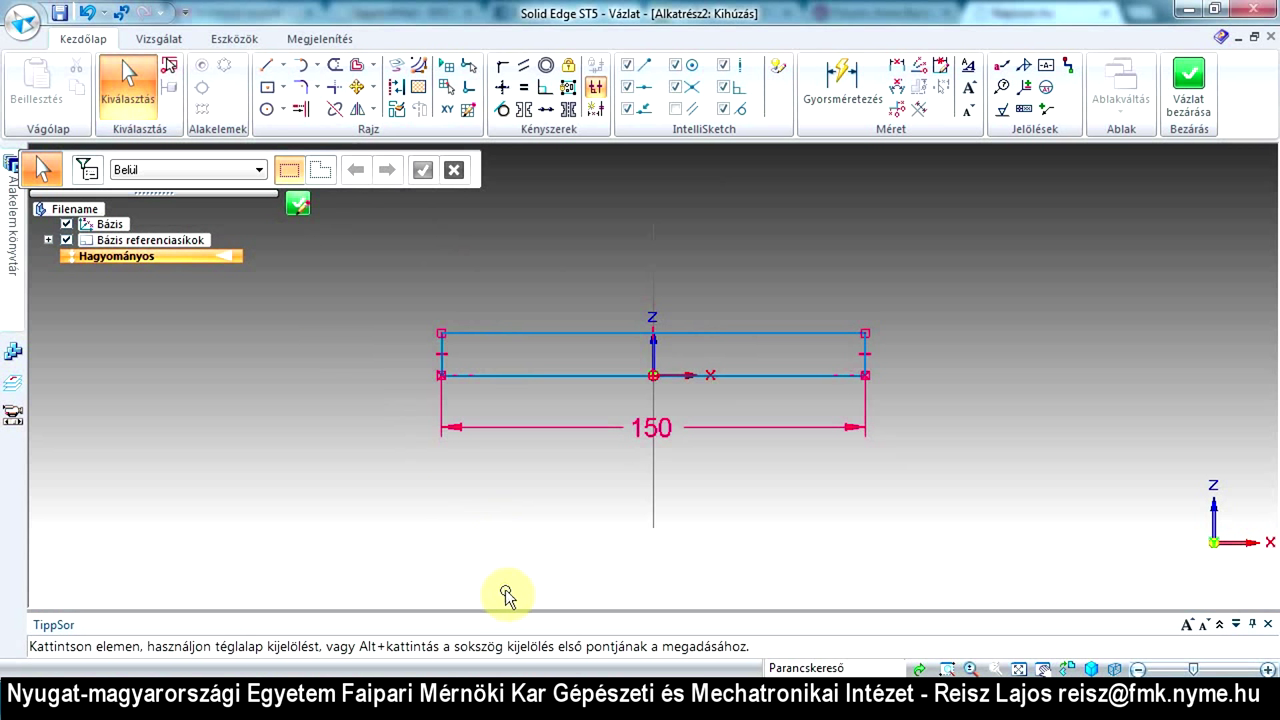
Draw a circle of 32 mm diameter centred on the vertical axis above the rectangle
scroll(590, 508, "up", 1)
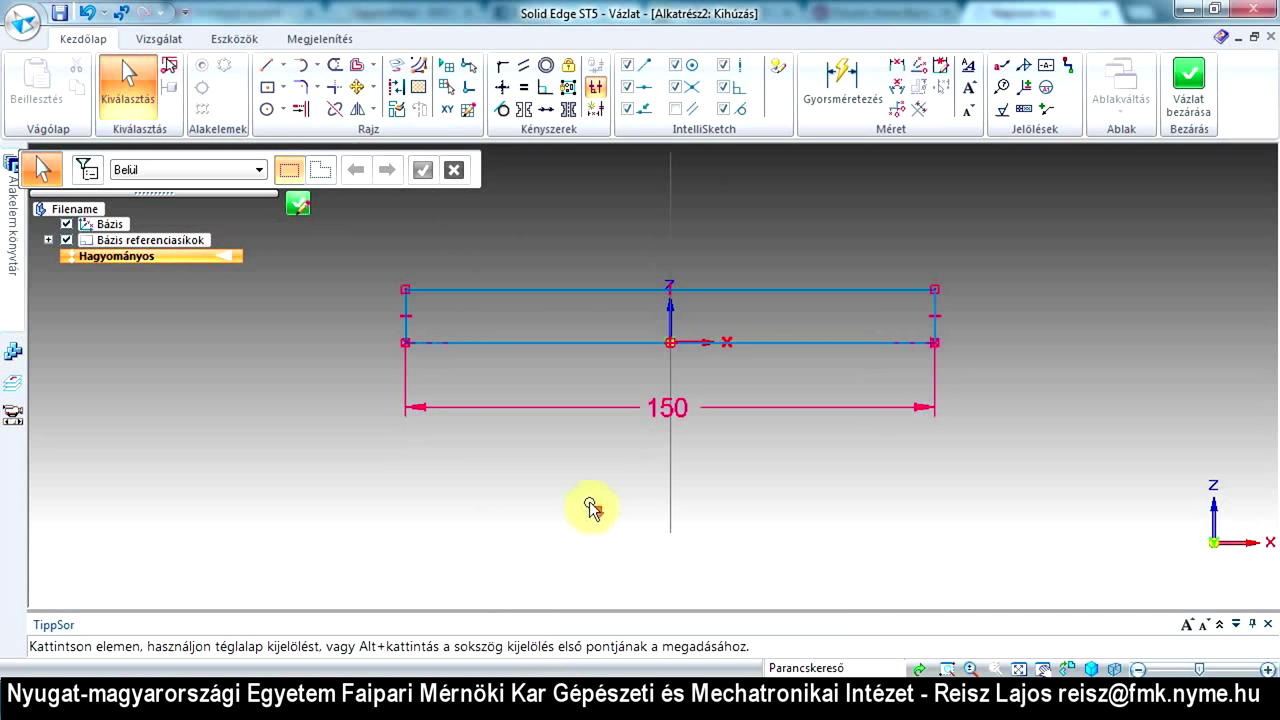
scroll(606, 477, "down", 2)
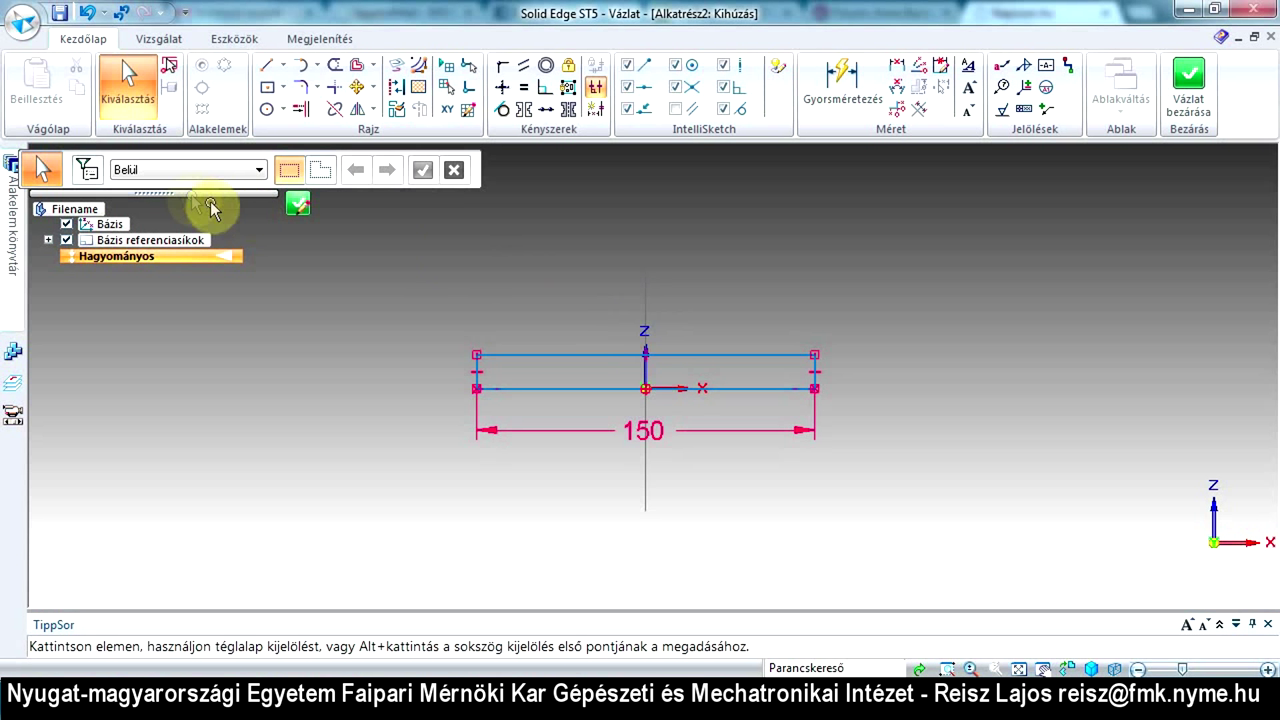
left_click(266, 110)
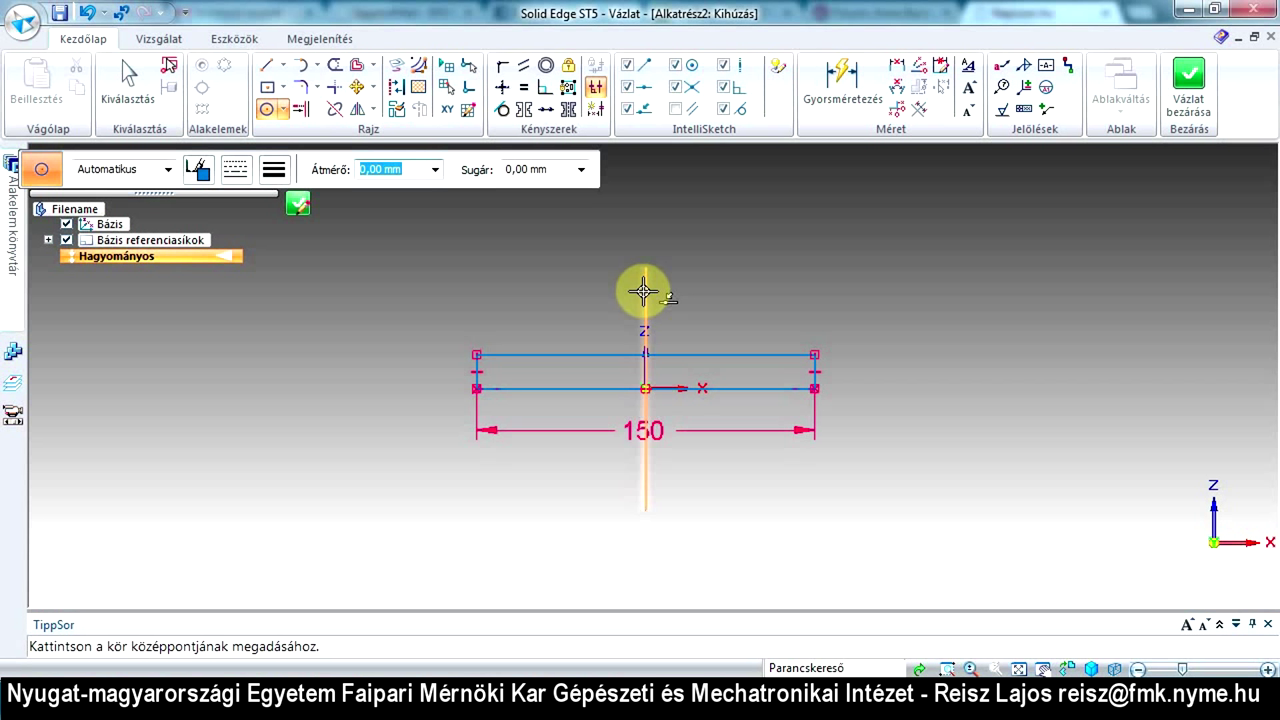
left_click(644, 291)
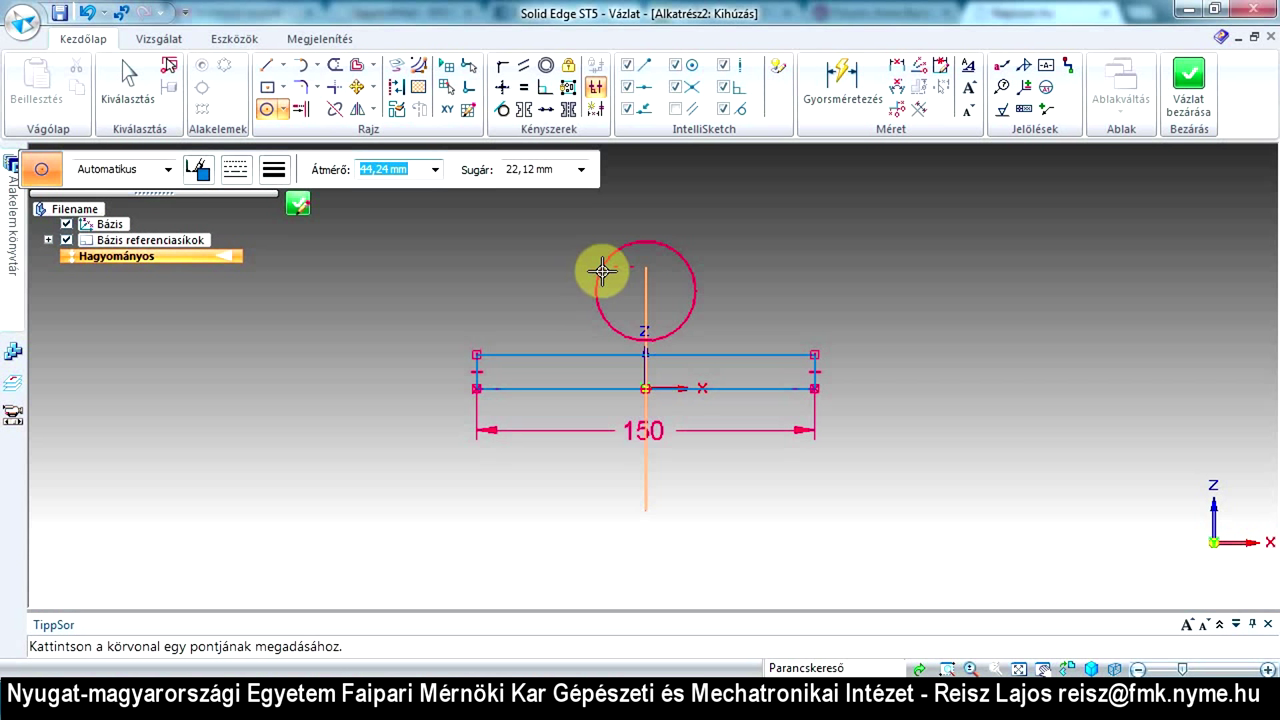
type("32")
key("Return")
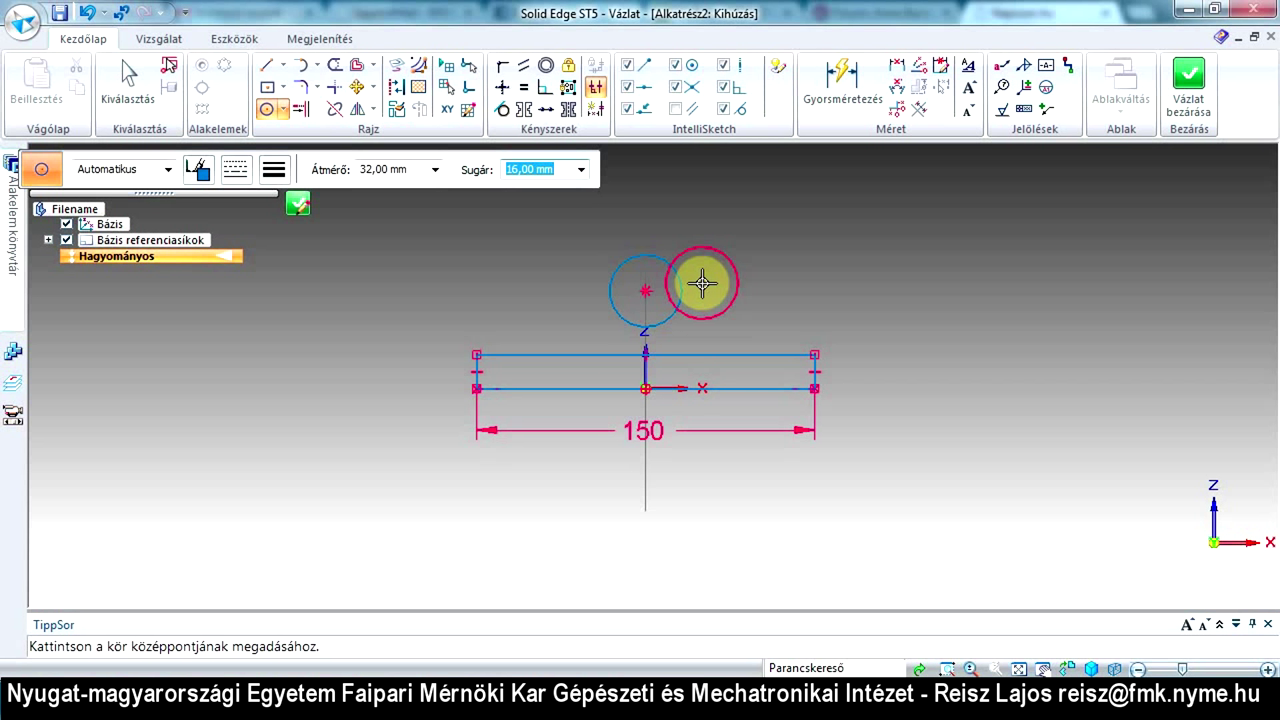
Dimension the vertical distance from the base line to the circle's centre and set it to 50 mm
left_click(843, 84)
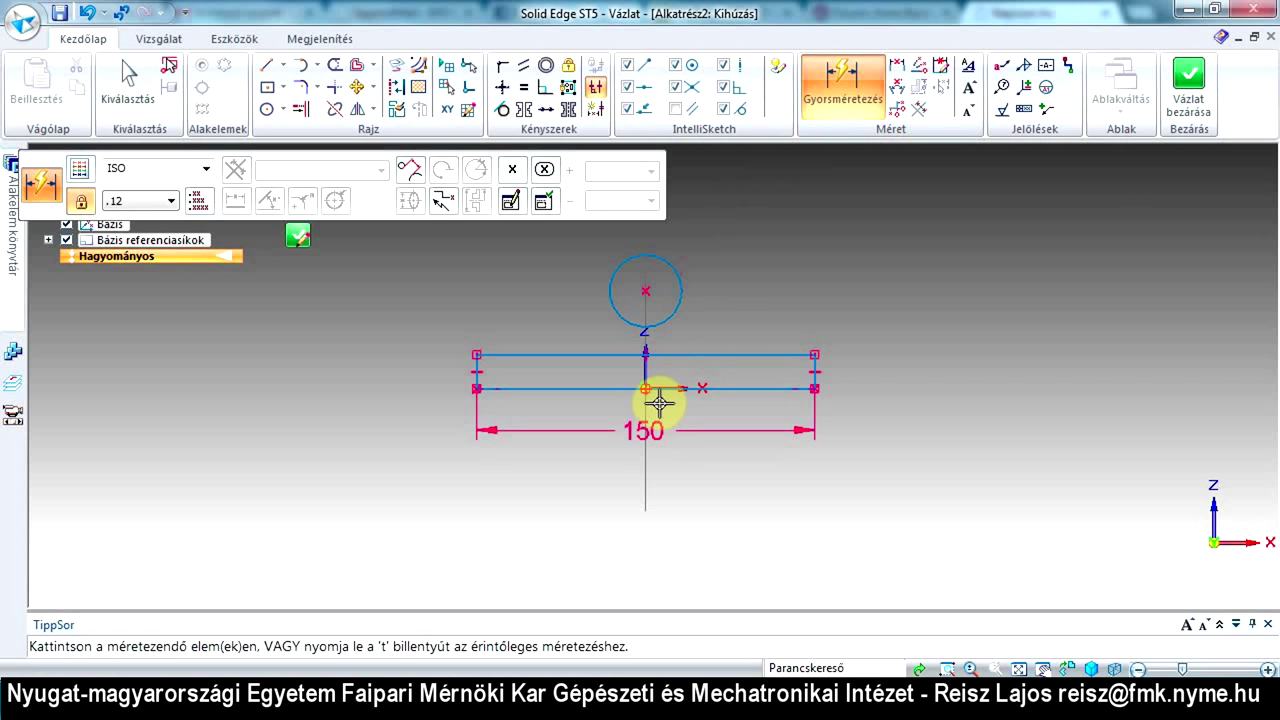
left_click(597, 388)
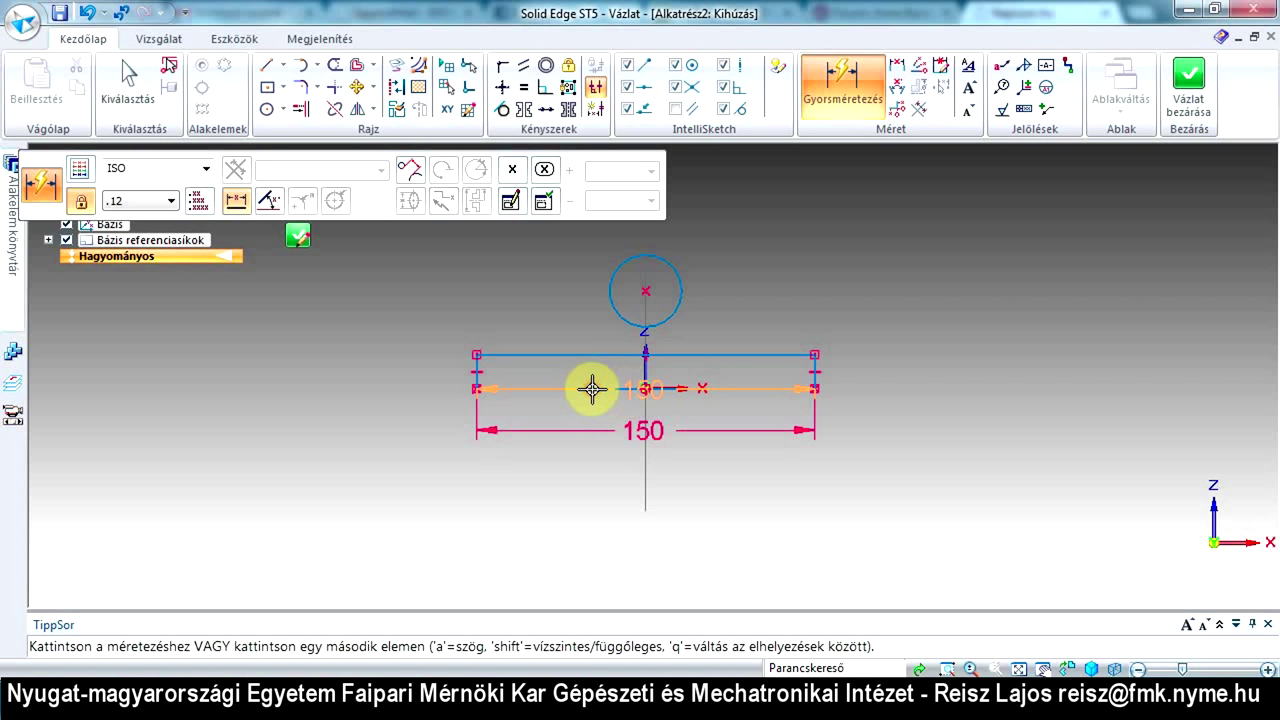
left_click(645, 292)
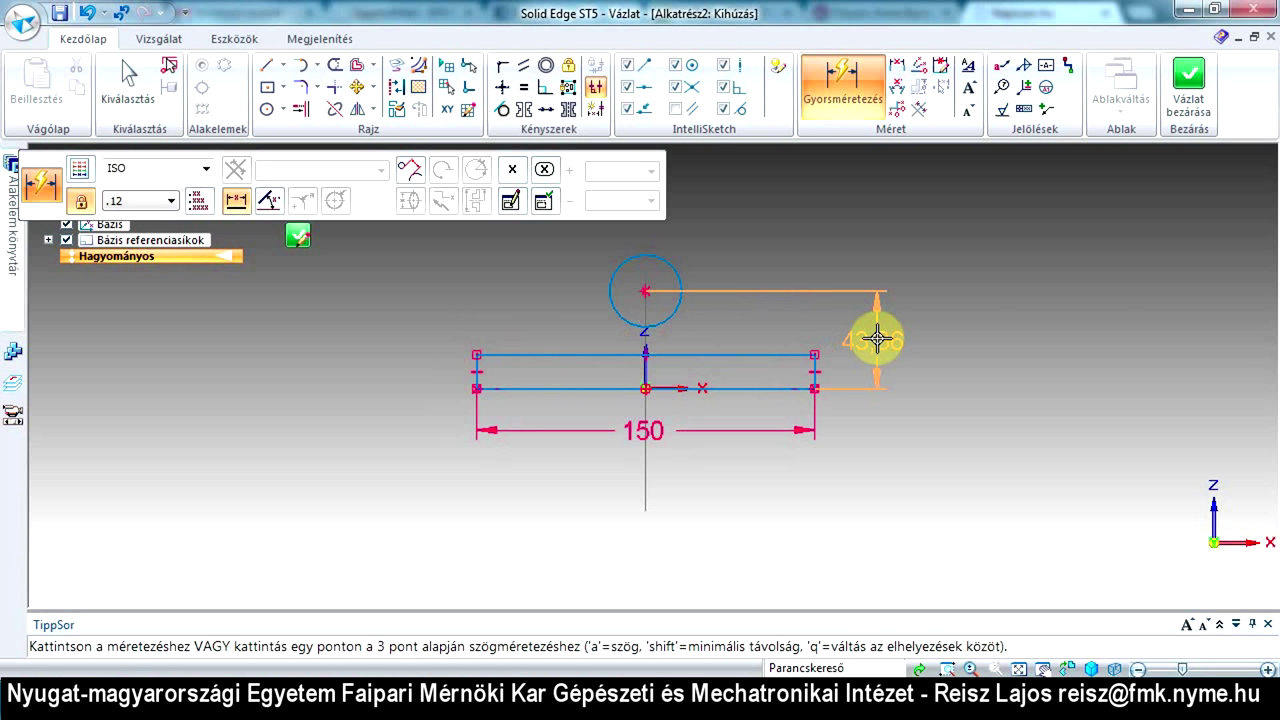
left_click(882, 334)
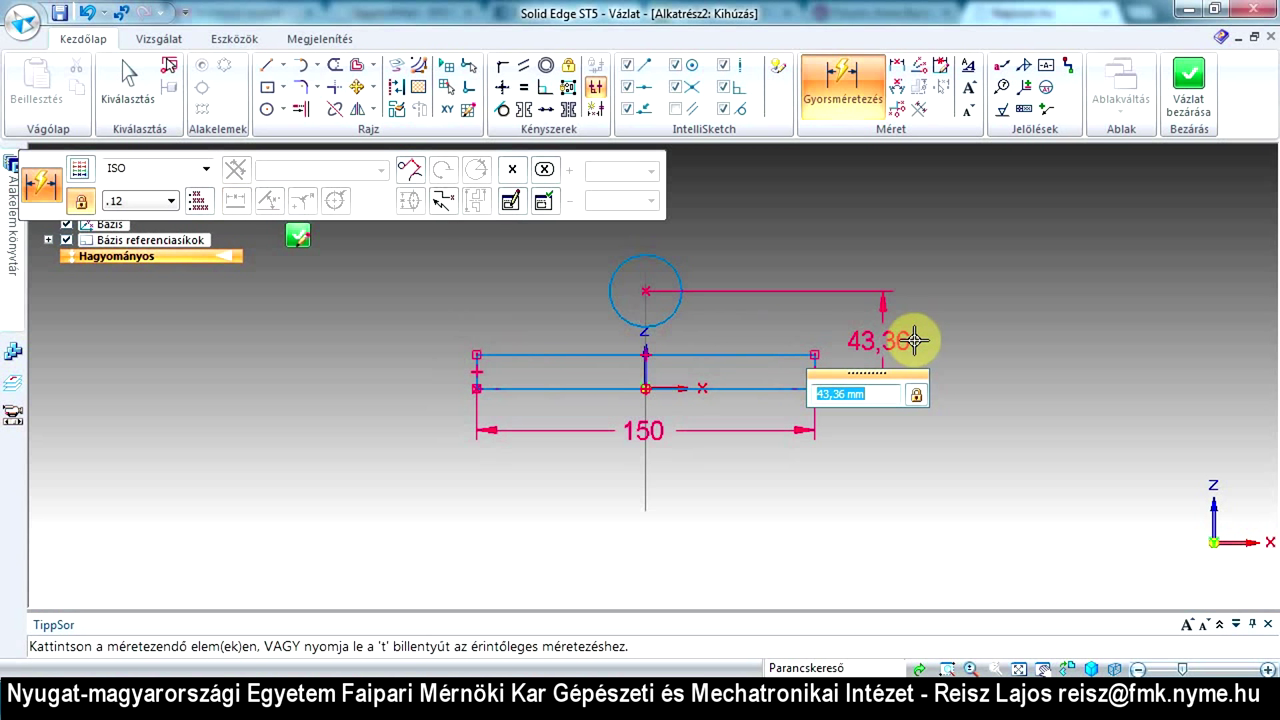
type("50")
key("Return")
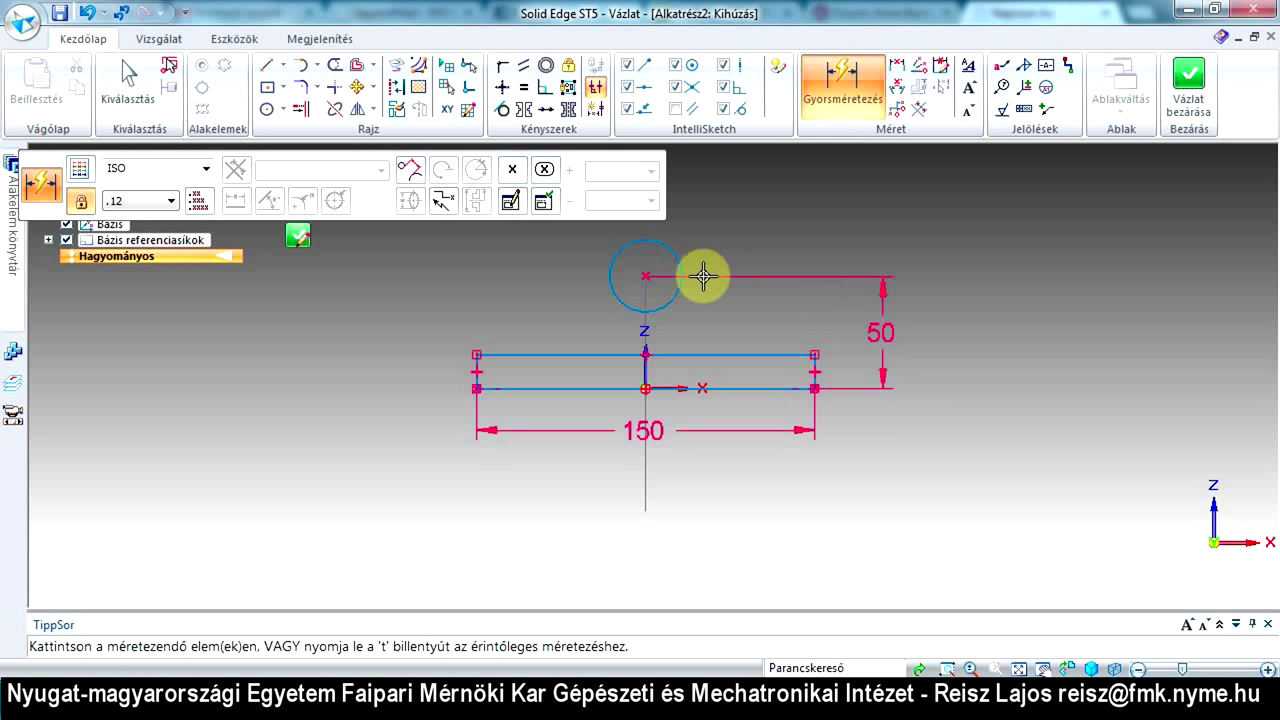
Dimension the circle's diameter and the height of the rectangle's left side
left_click(839, 86)
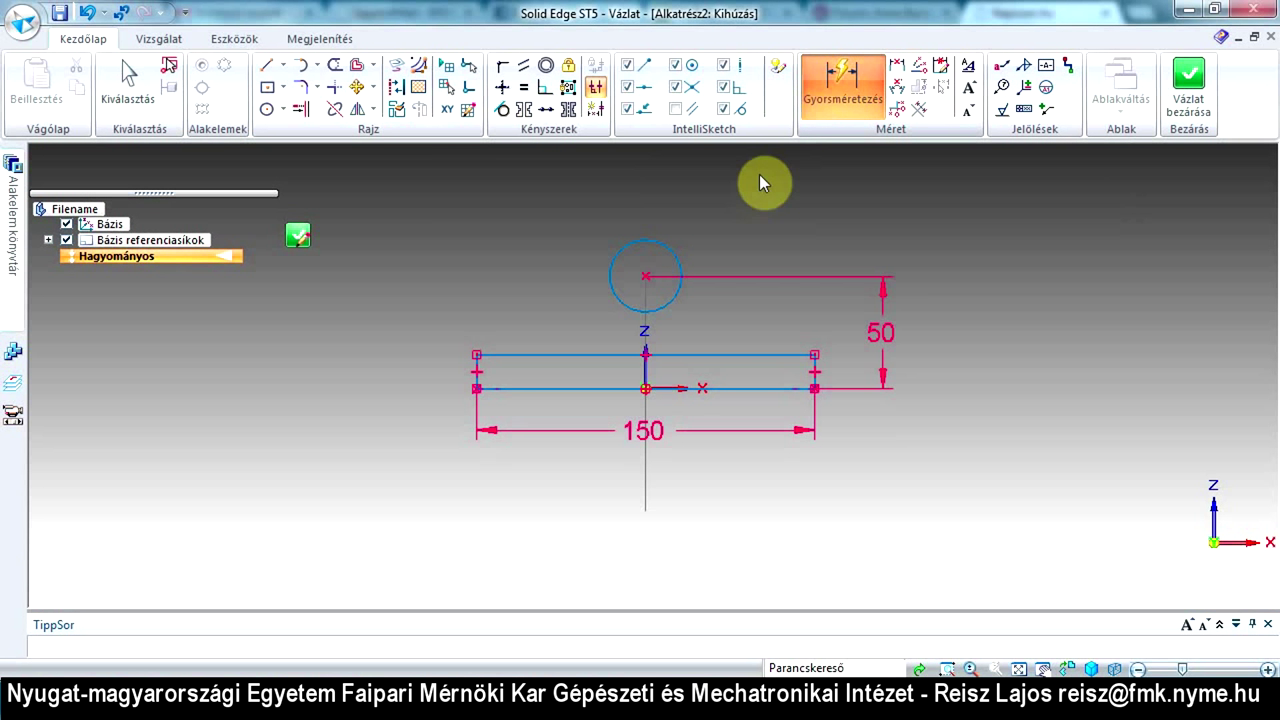
left_click(674, 255)
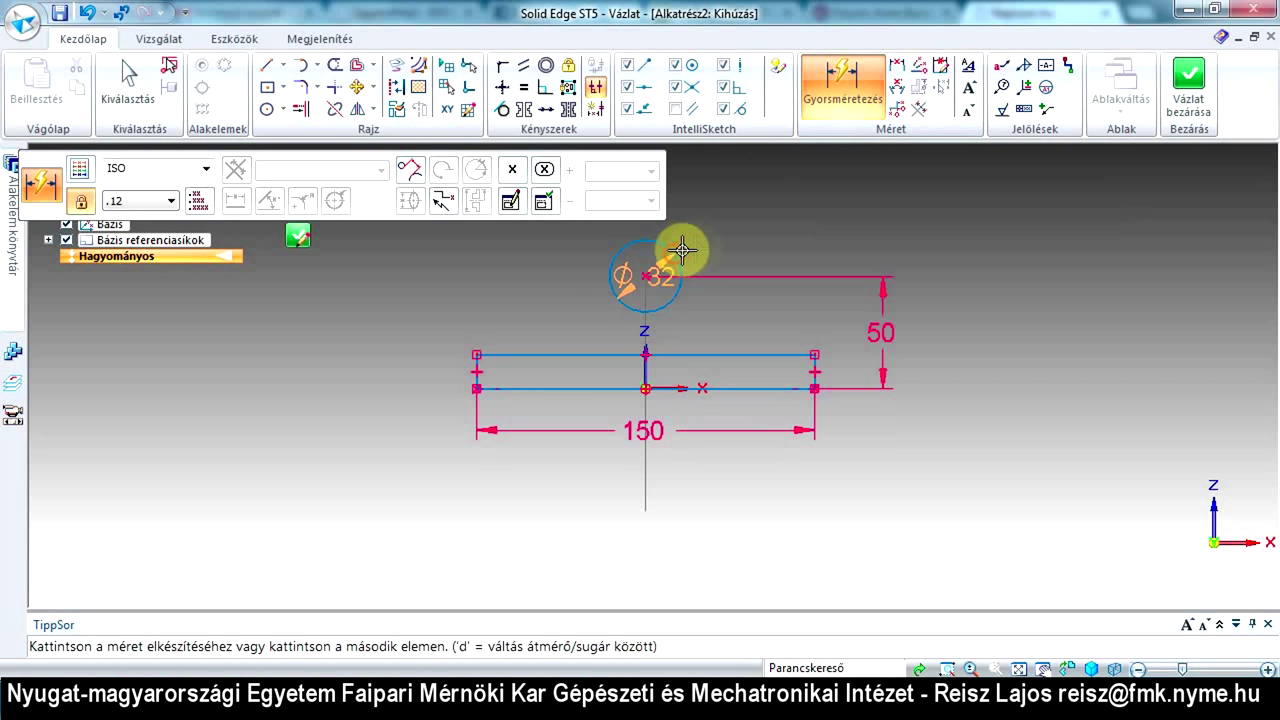
left_click(700, 238)
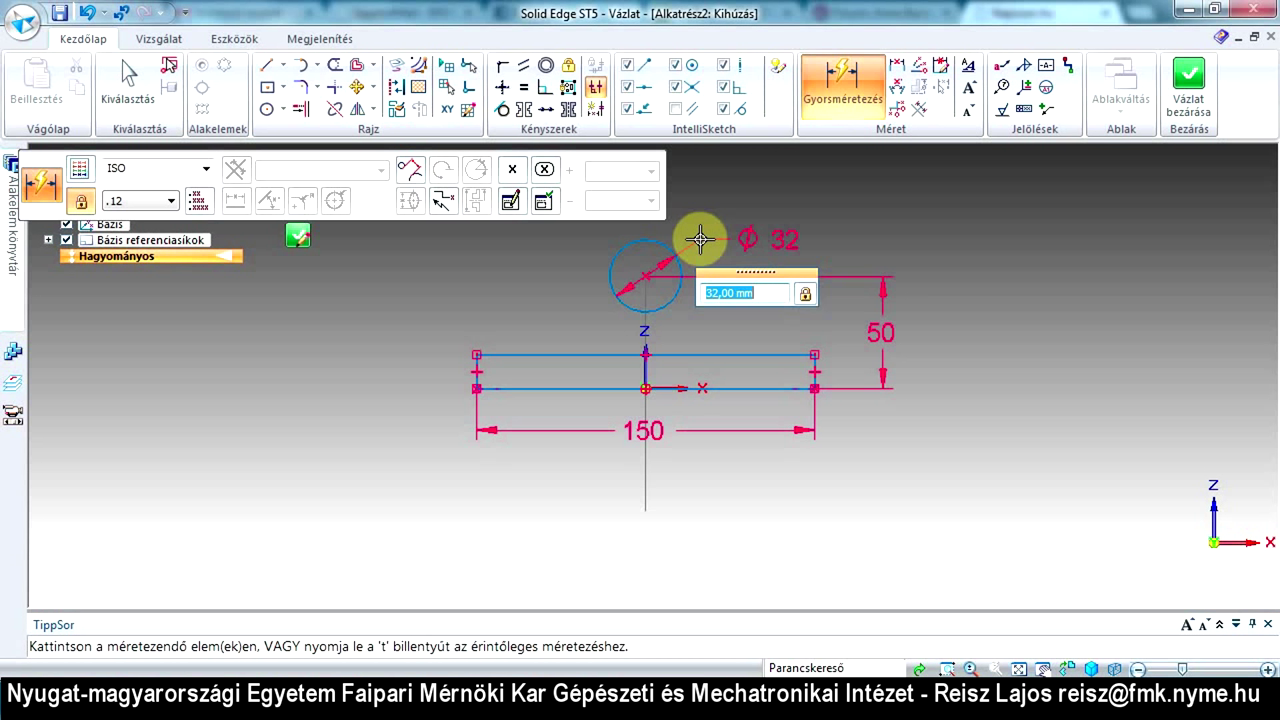
key("Return")
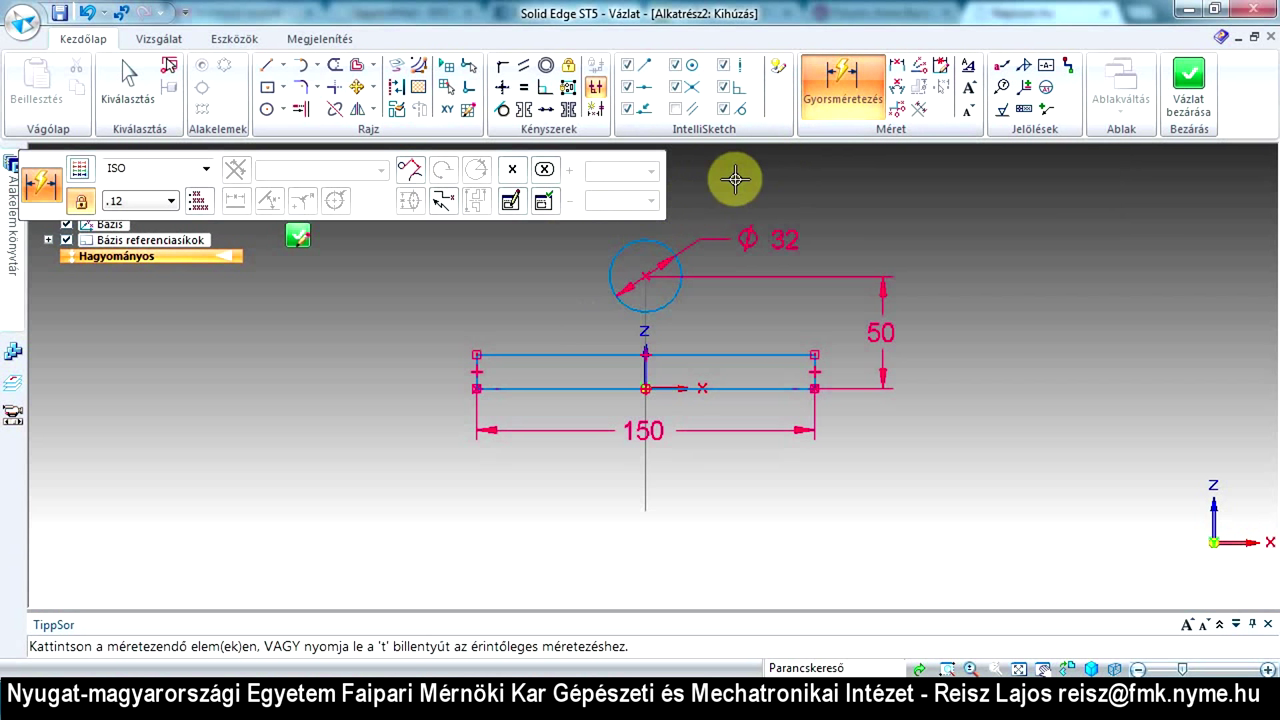
left_click(845, 90)
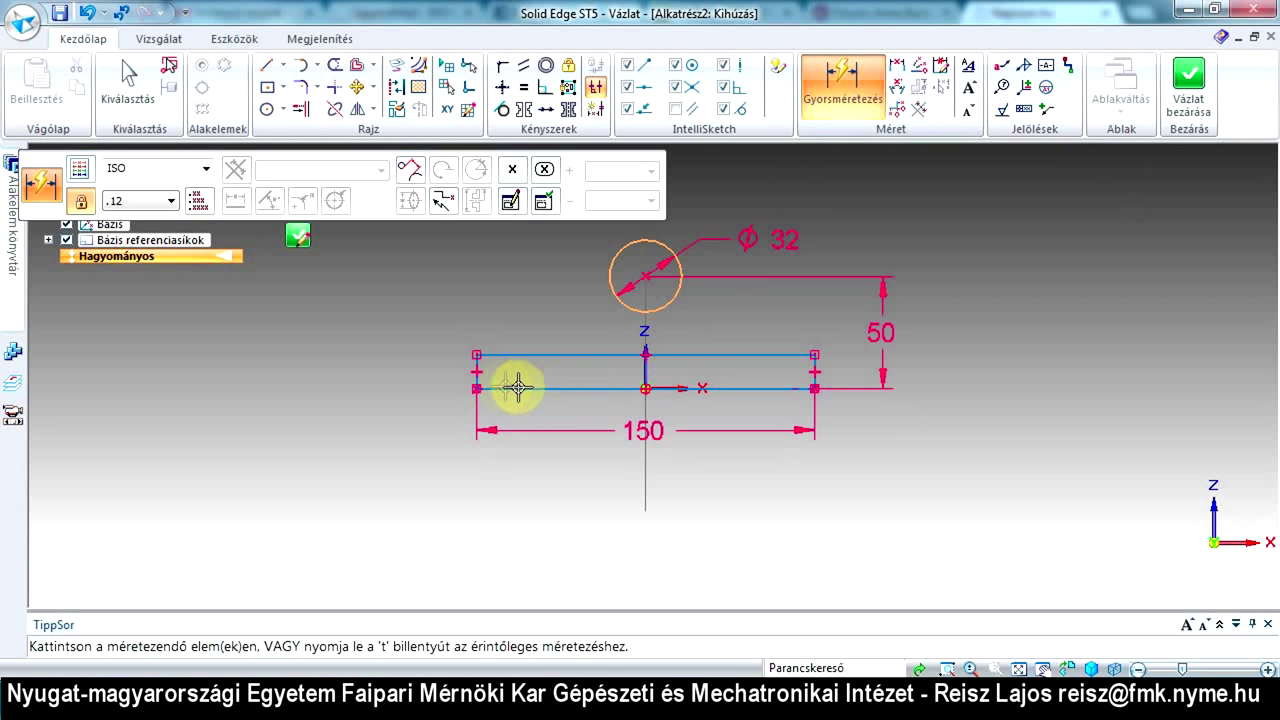
left_click(476, 362)
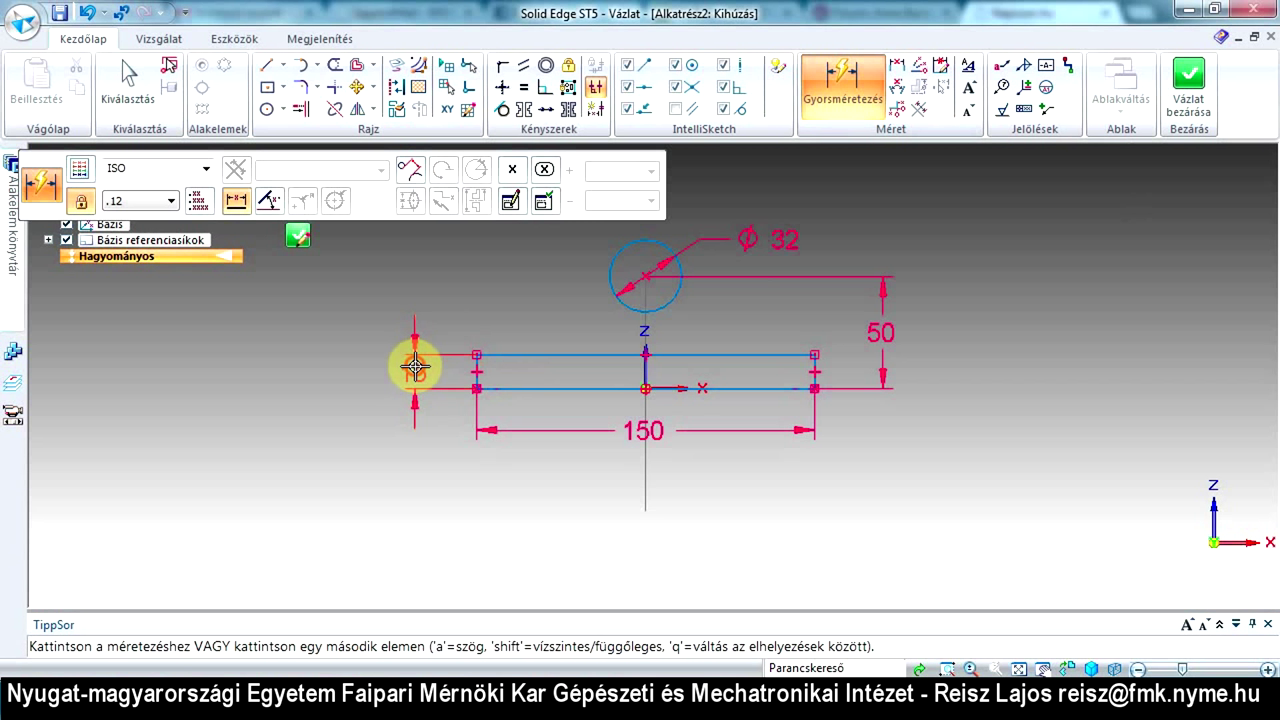
left_click(415, 367)
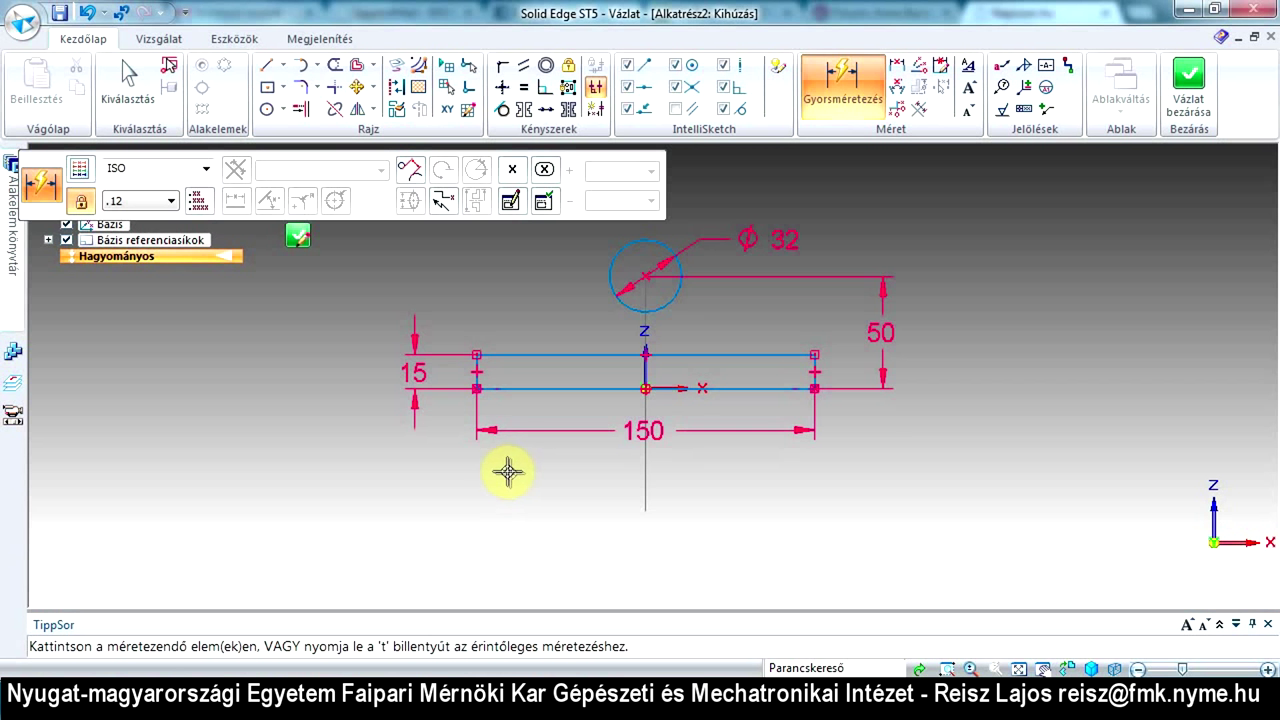
Draw a 60 mm diameter circle concentric with the existing circle and dimension its diameter
left_click(267, 109)
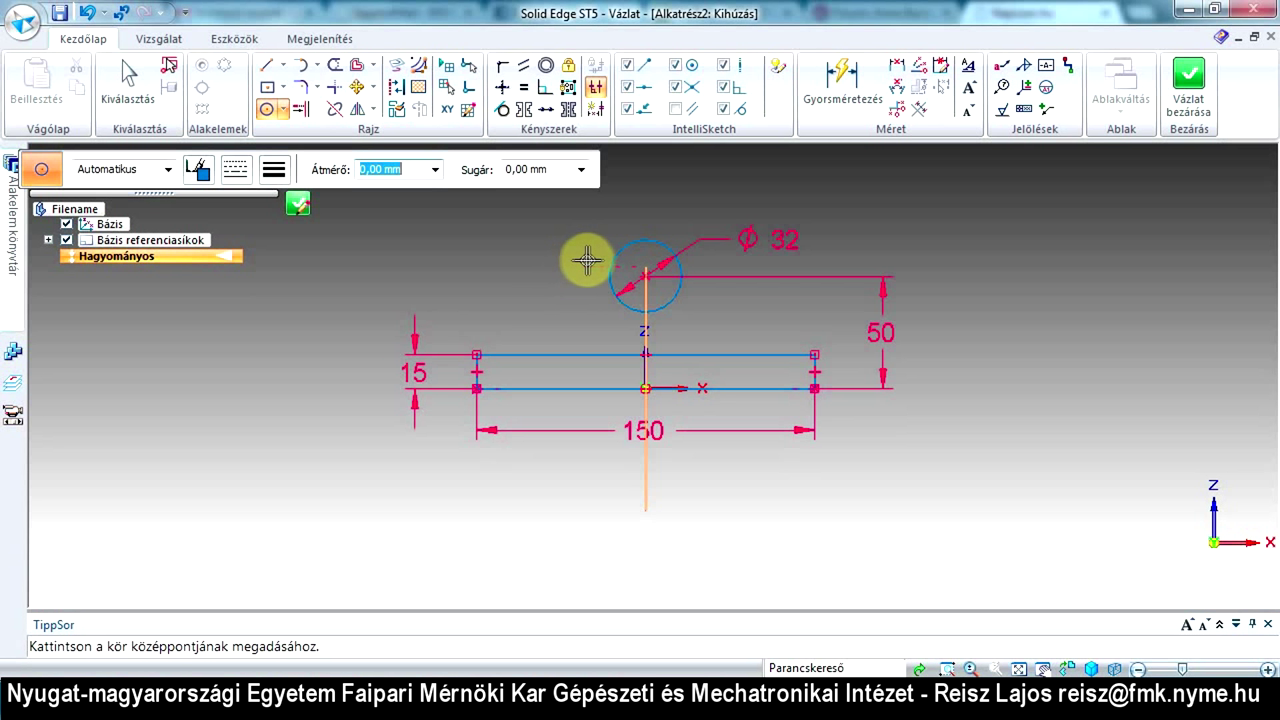
left_click(646, 278)
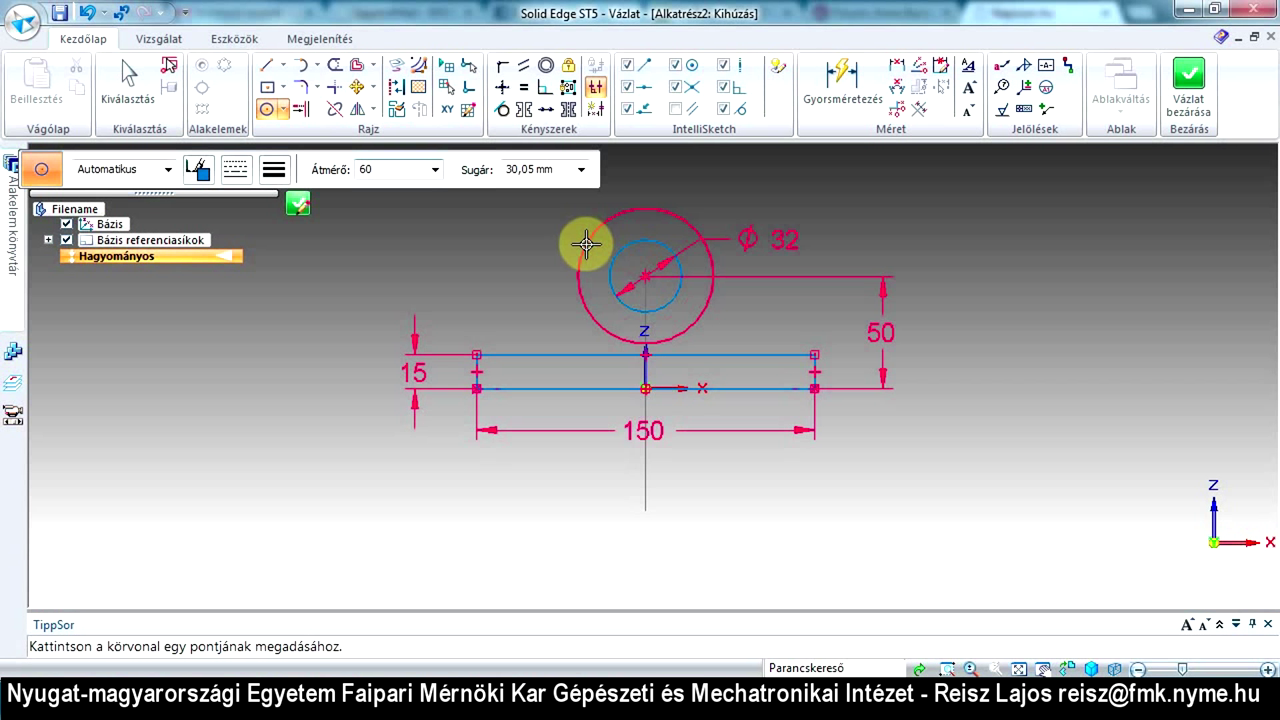
left_click(587, 243)
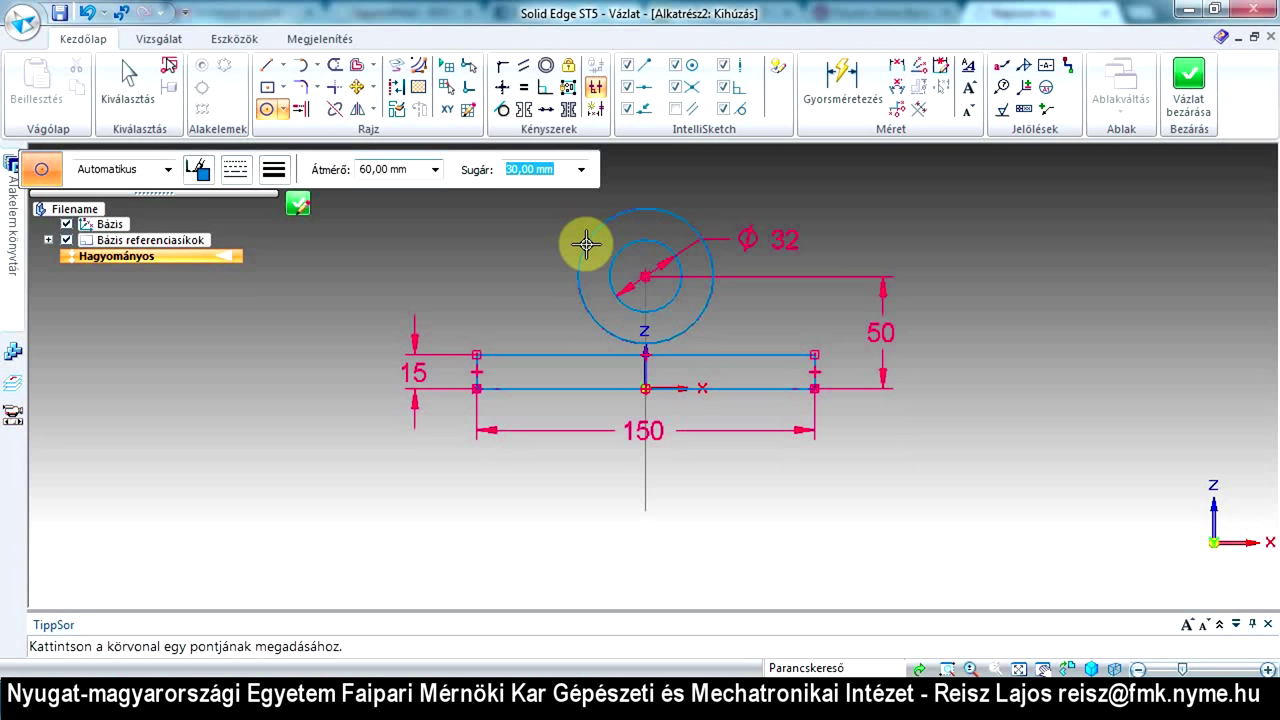
left_click(838, 85)
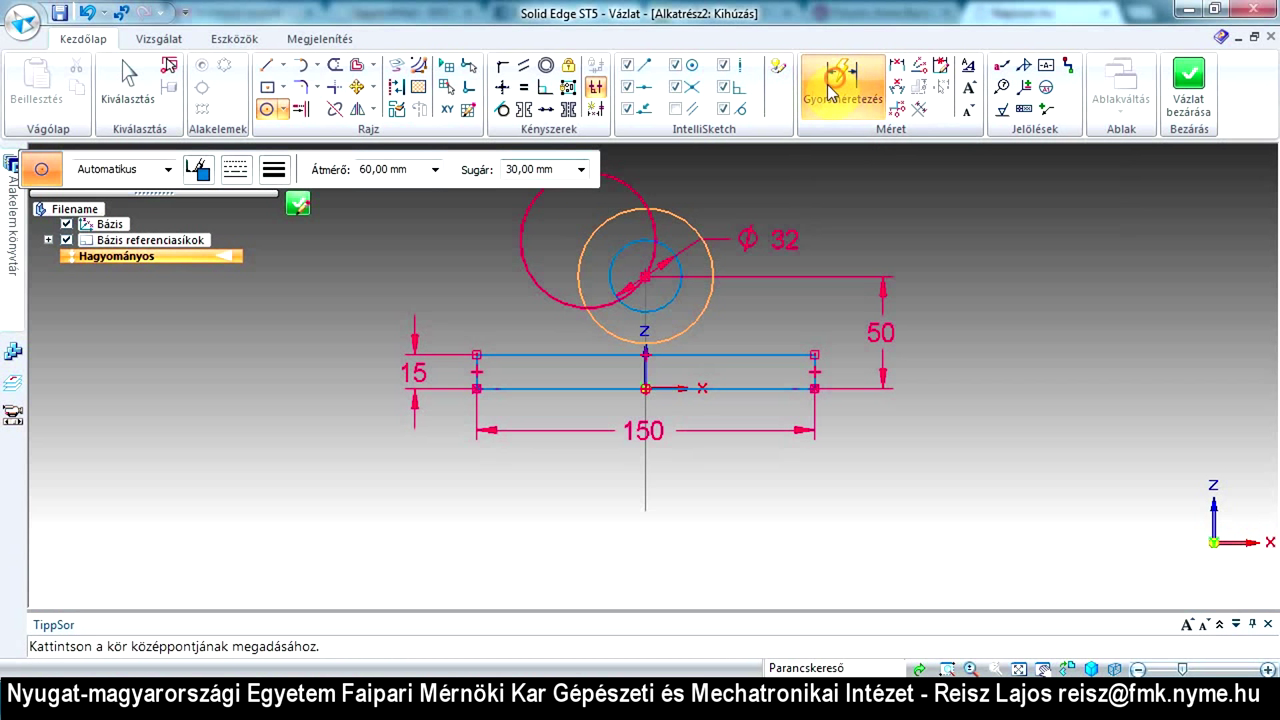
left_click(686, 220)
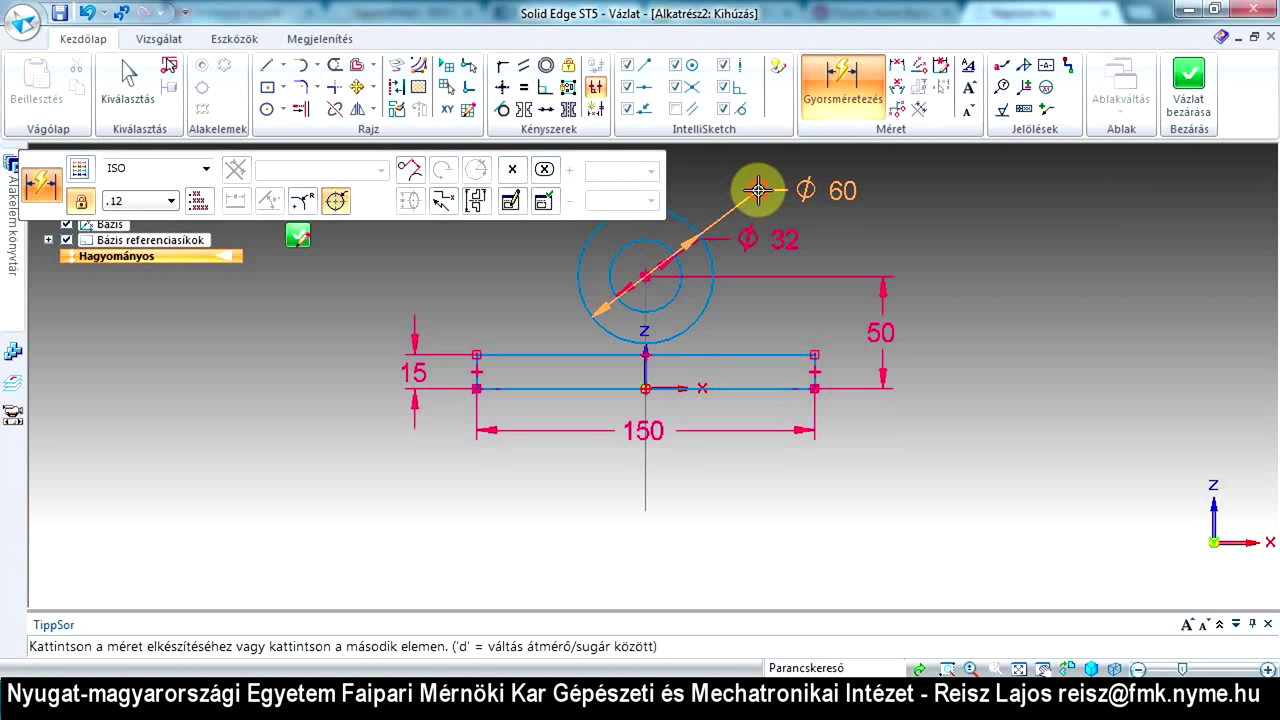
left_click(755, 192)
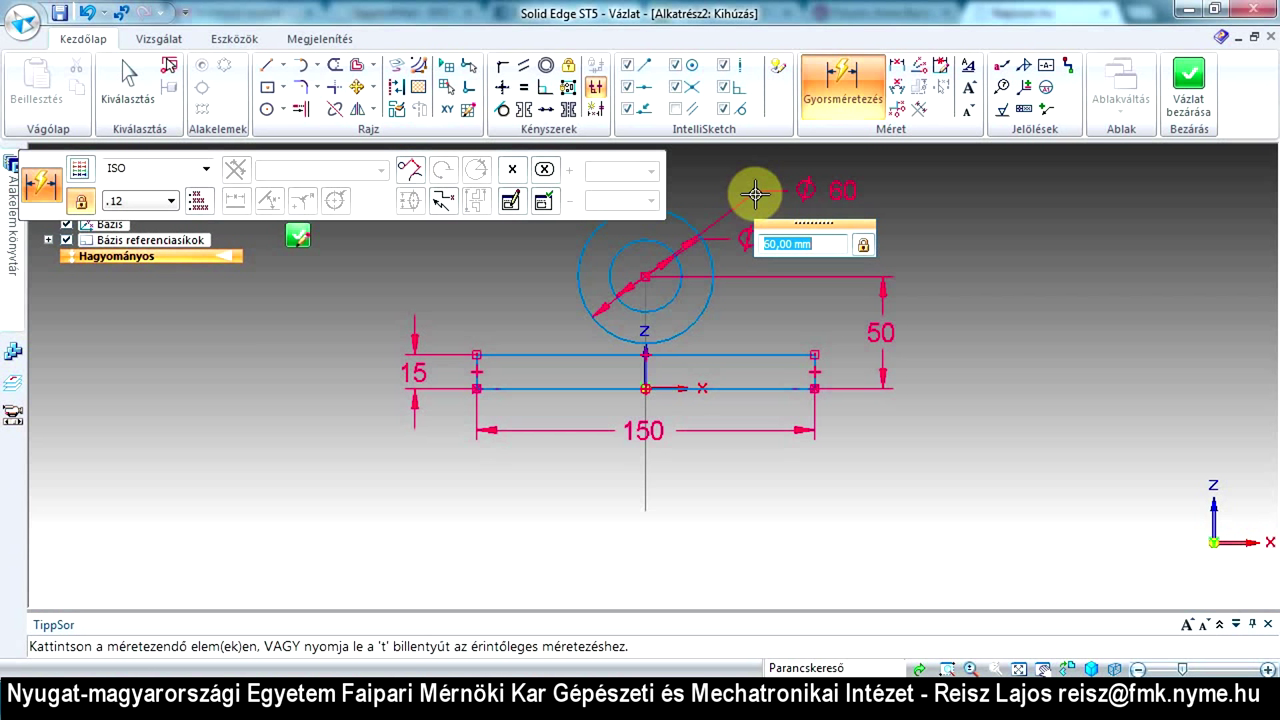
key("Escape")
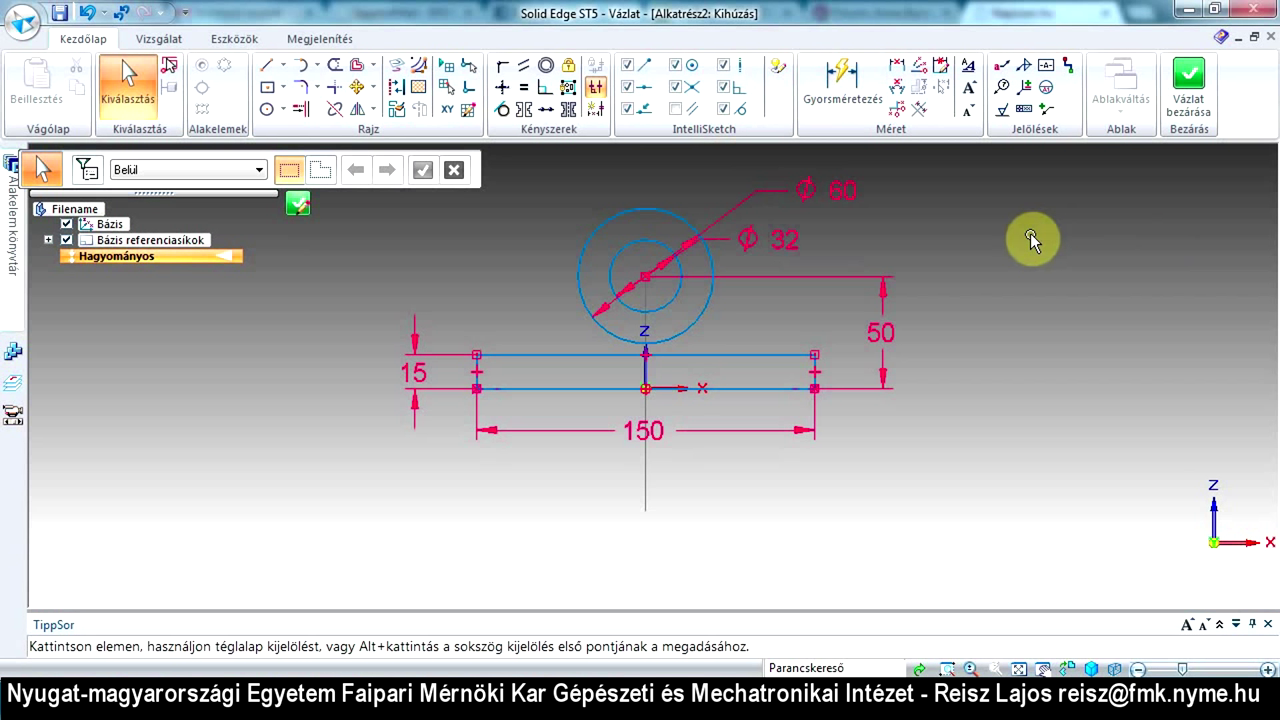
Draw two vertical 35 mm lines from the outer circle's left and right quadrant points down to the rectangle's upper edge
left_click(267, 73)
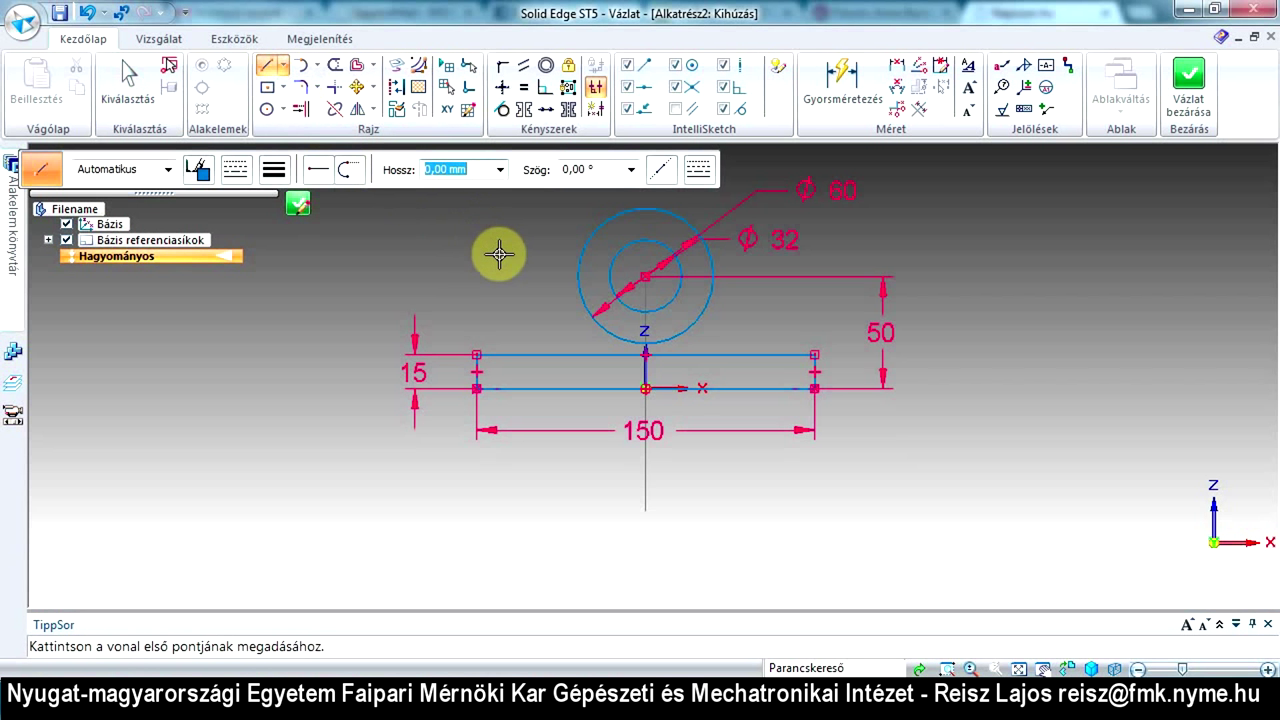
left_click(574, 275)
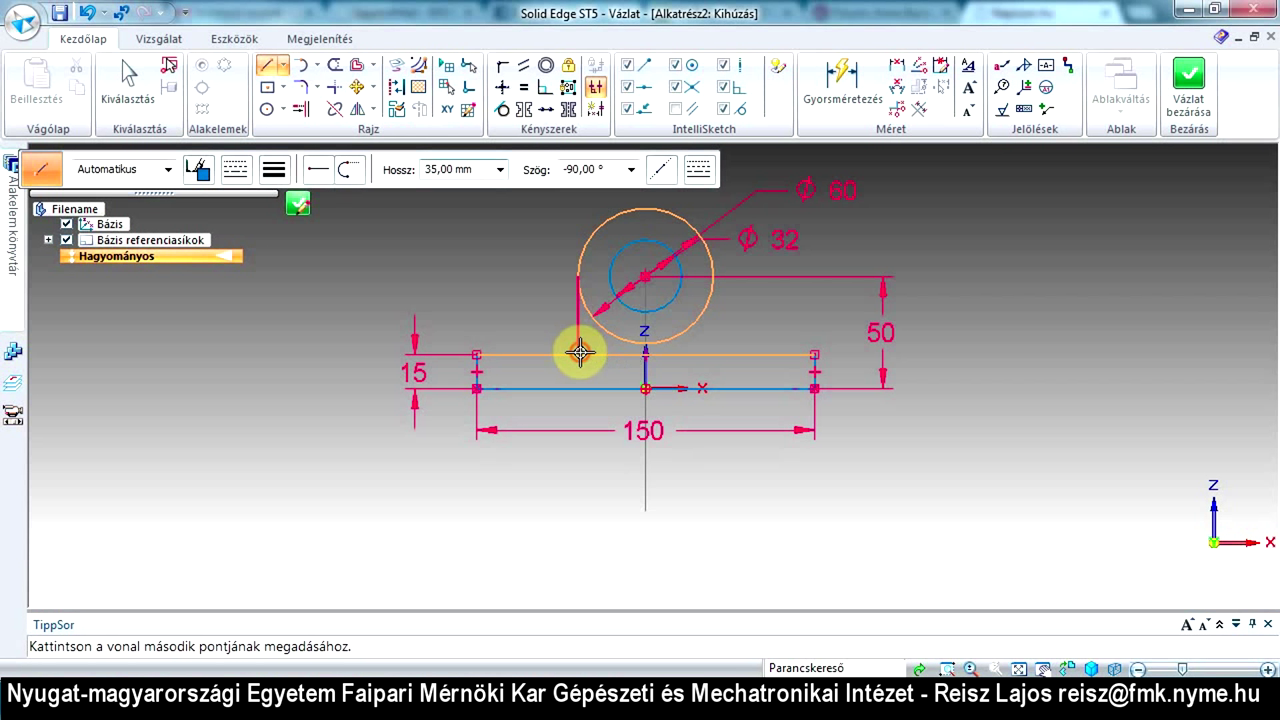
left_click(580, 354)
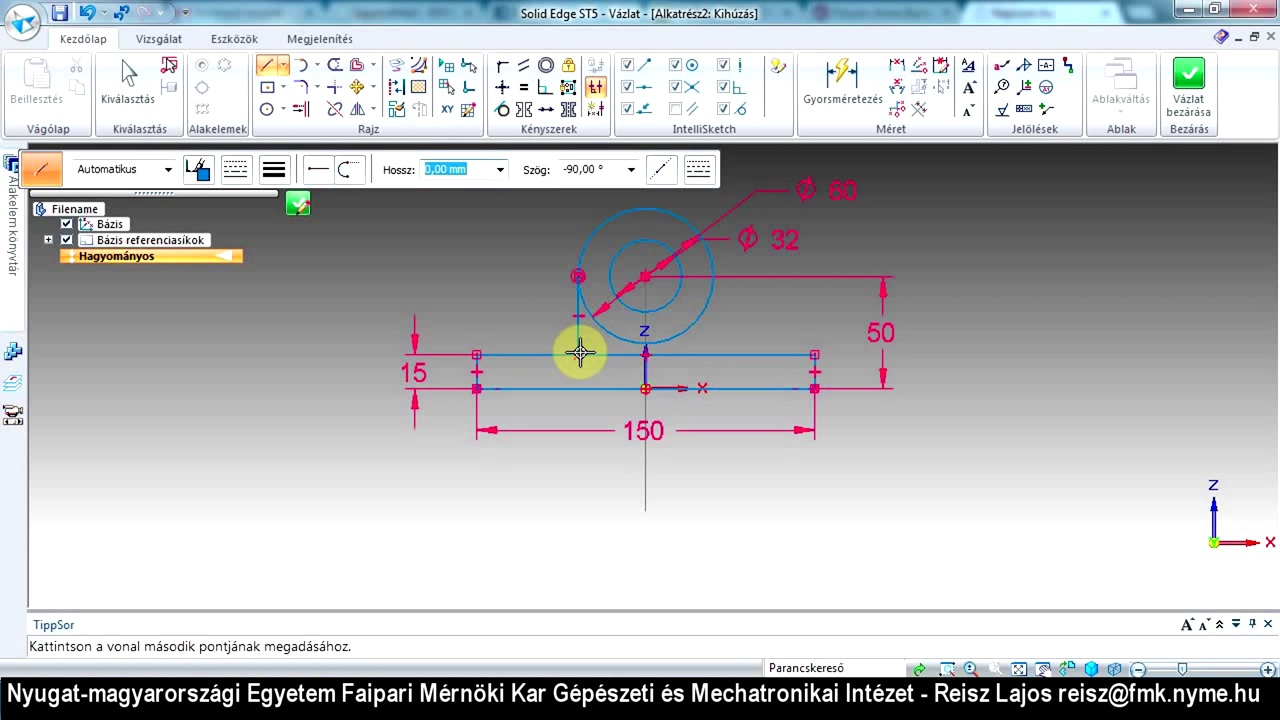
right_click(466, 303)
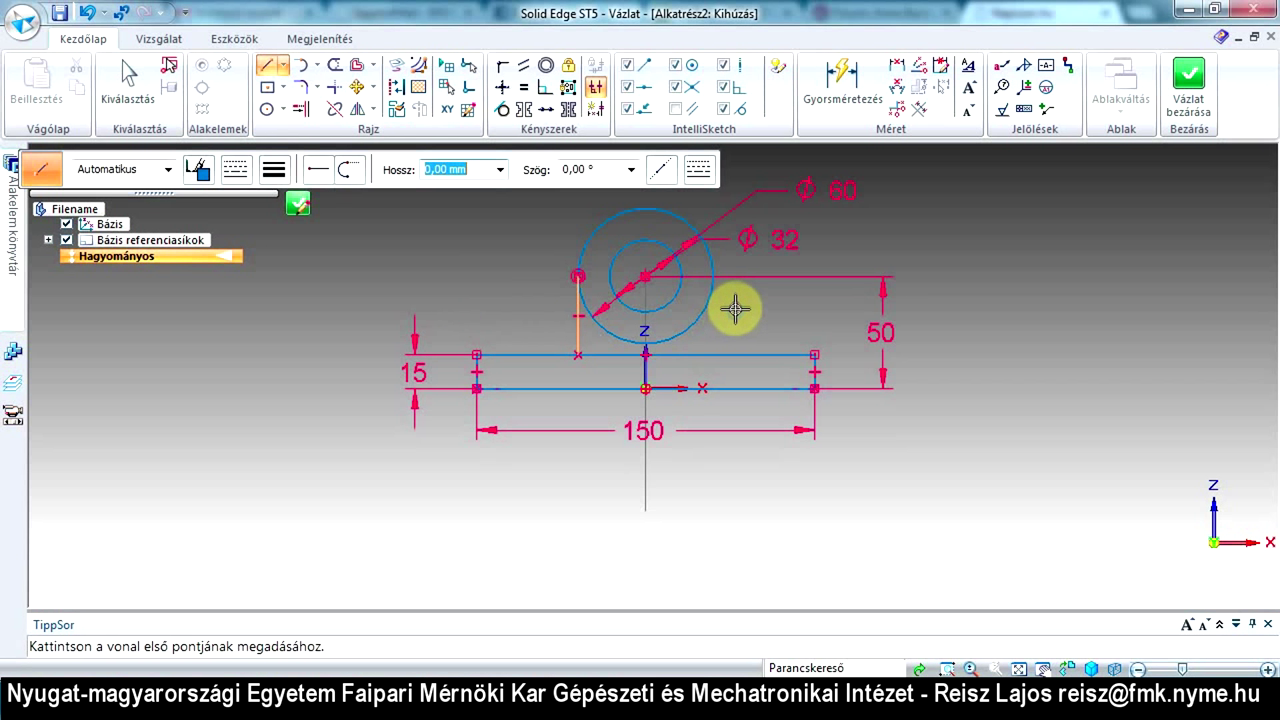
left_click(715, 278)
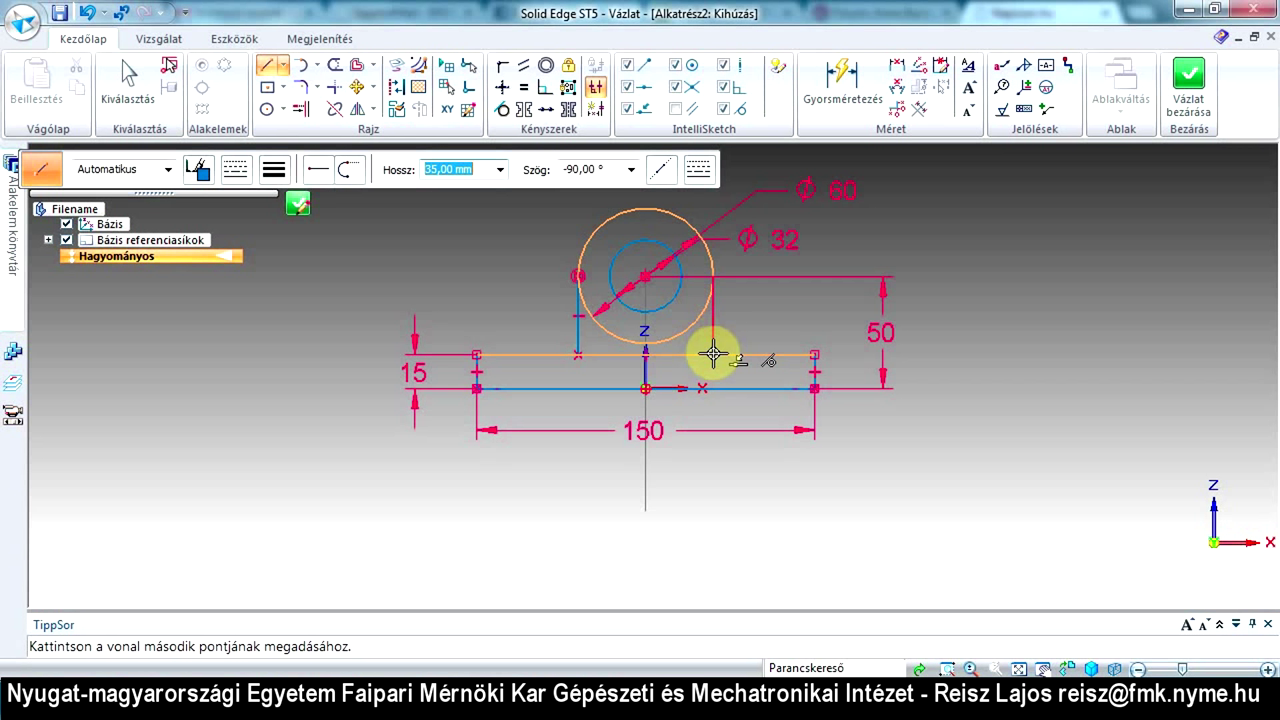
left_click(713, 353)
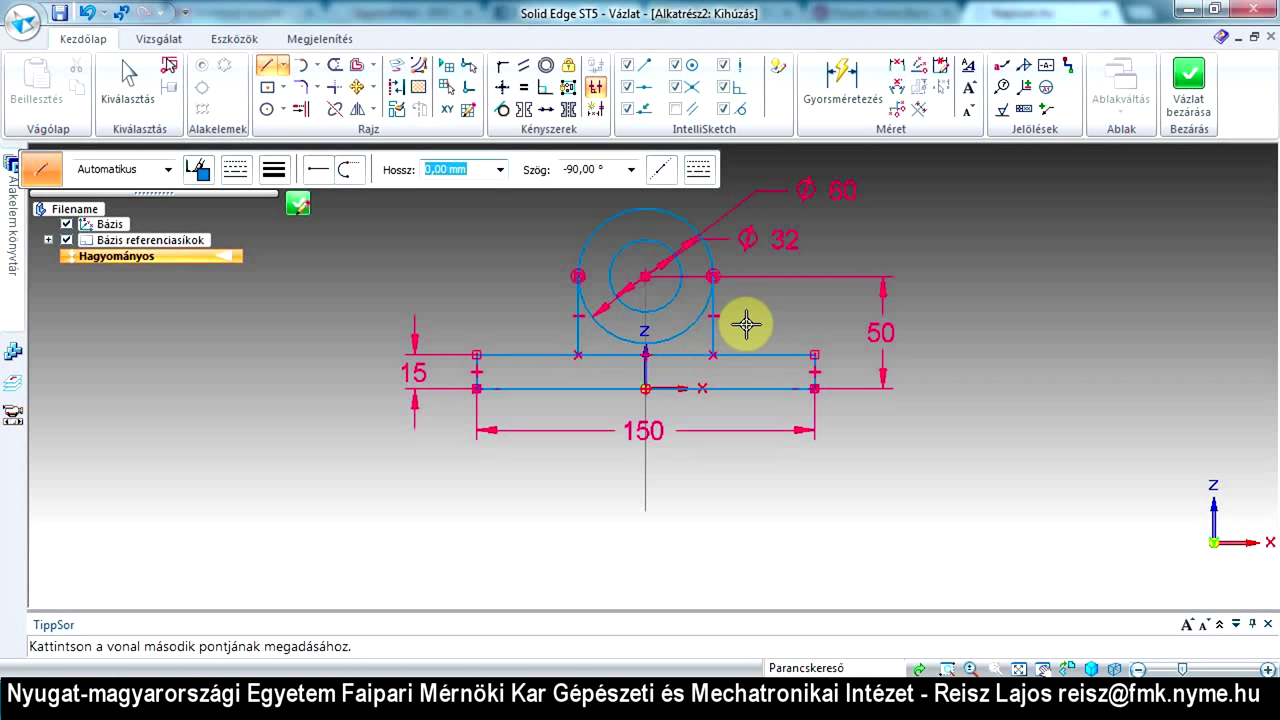
right_click(770, 322)
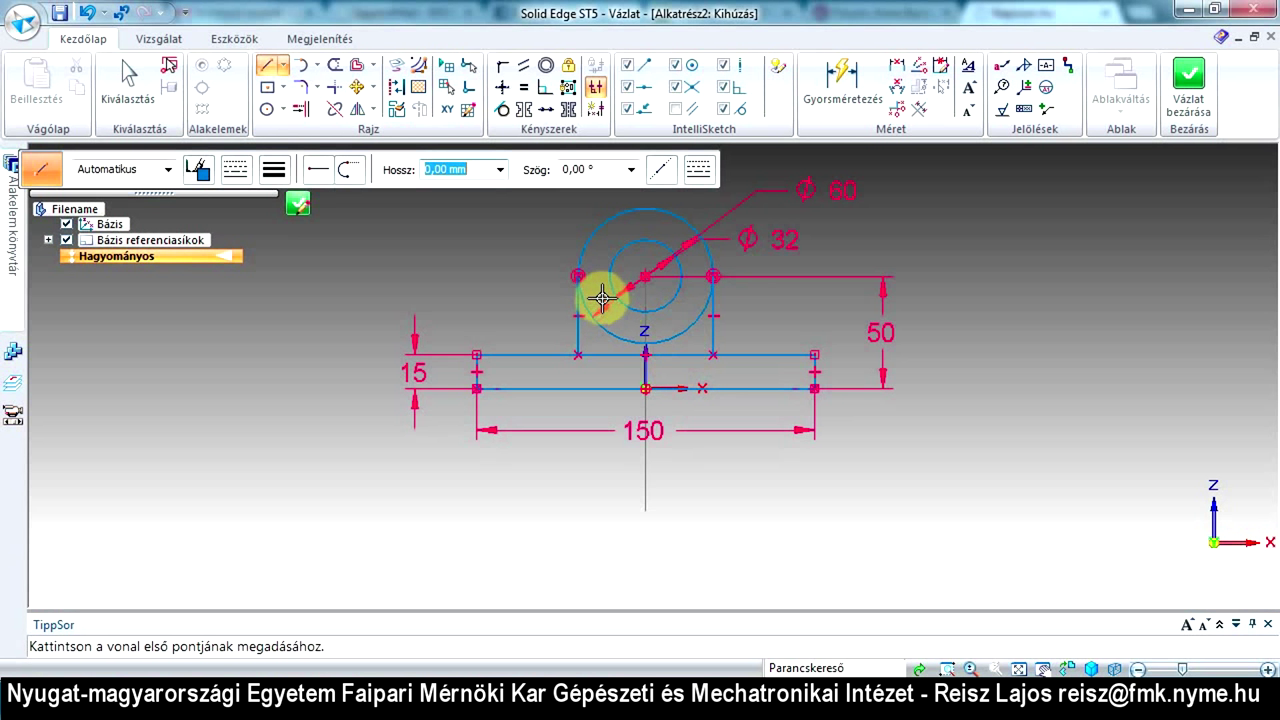
Trim away the lower half of the 60 mm circle between the two vertical lines
left_click(338, 70)
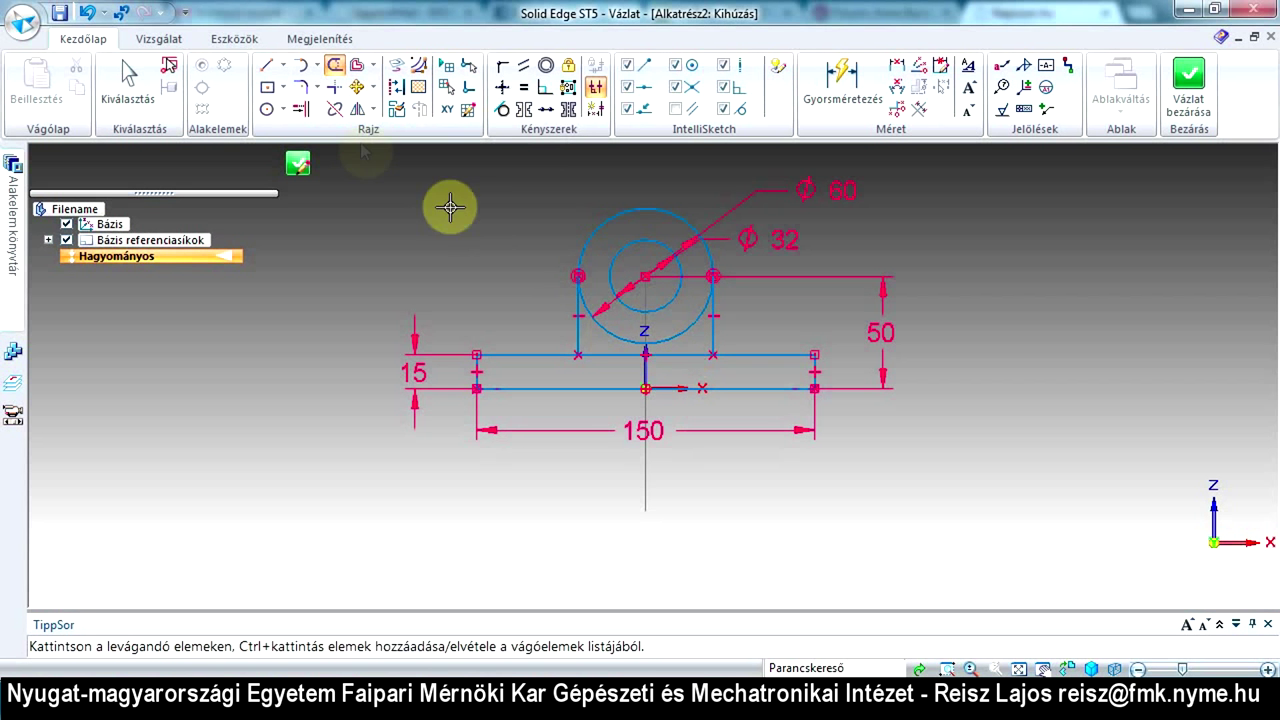
left_click(676, 330)
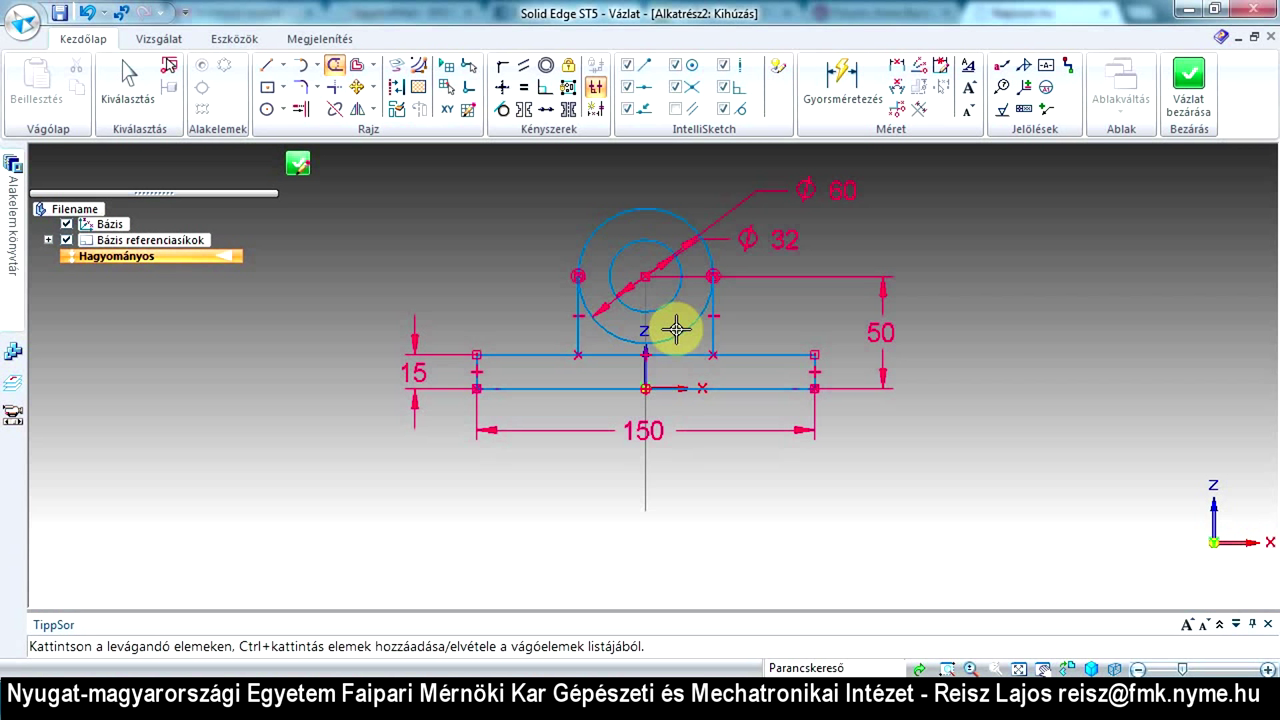
left_click(676, 331)
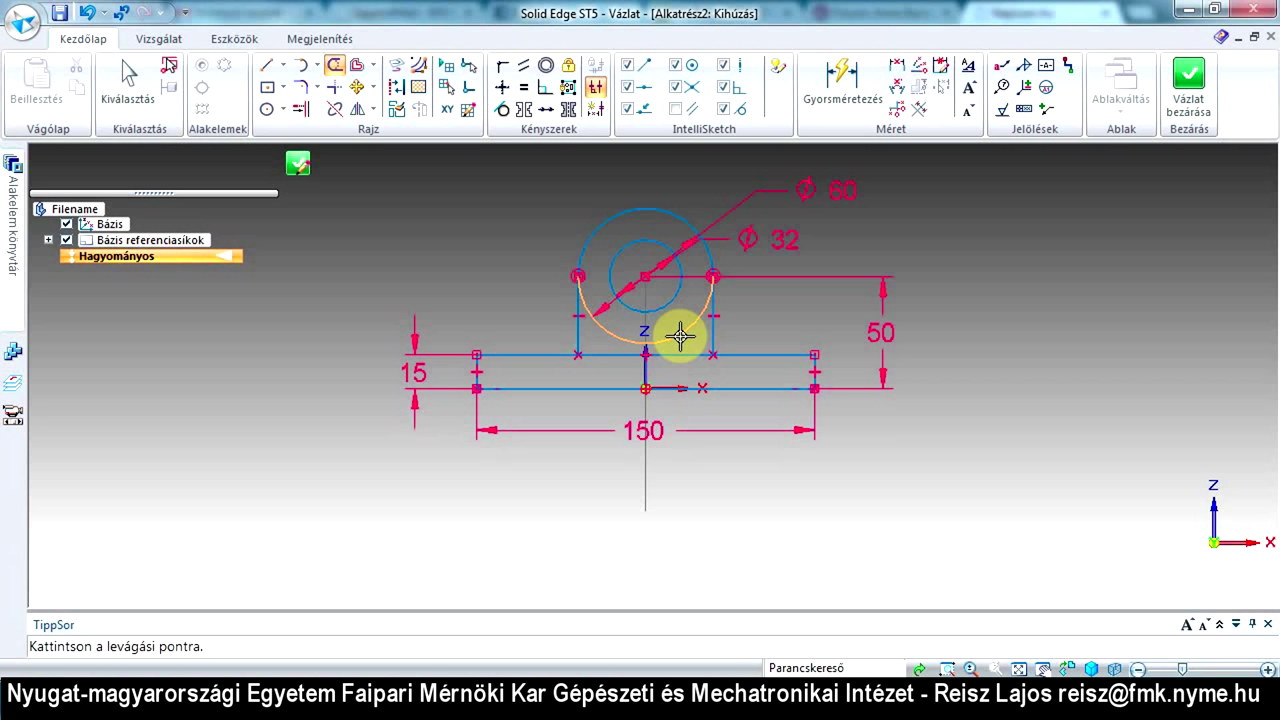
left_click(680, 336)
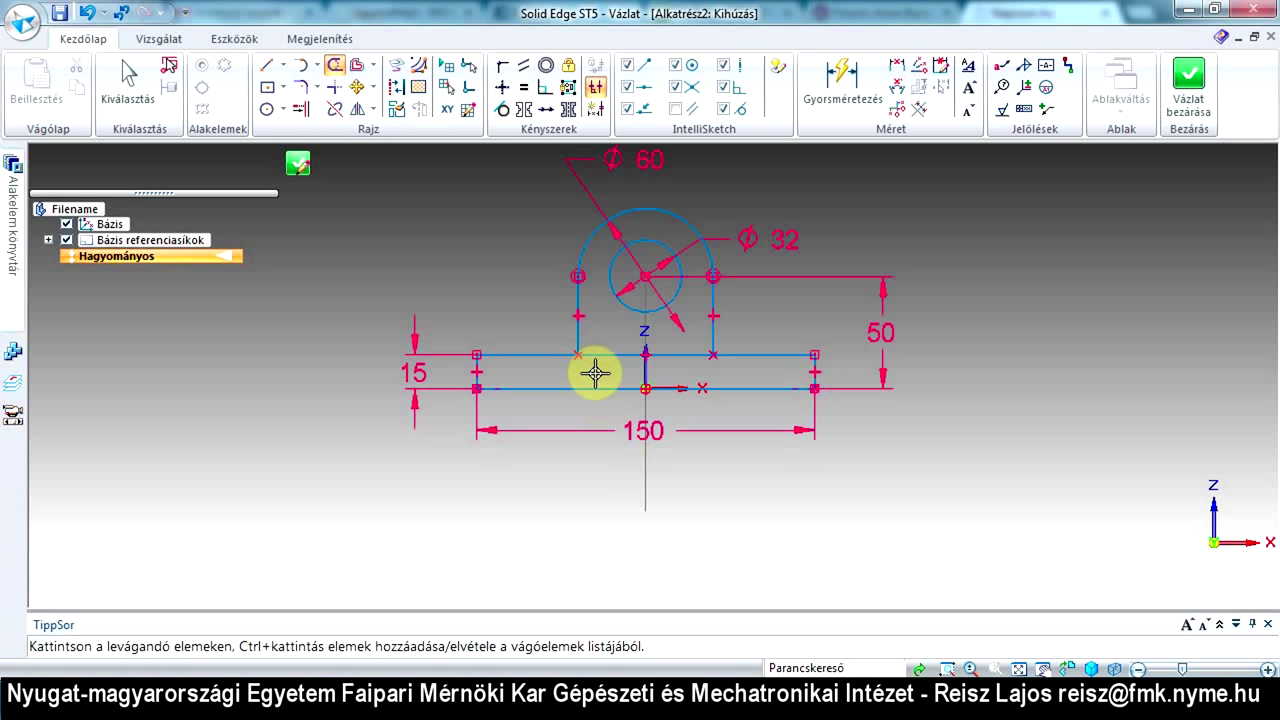
Trim the rectangle's upper edge between the two vertical lines and close the profile sketch
mouse_move(595, 373)
left_mouse_down()
mouse_move(615, 325)
mouse_move(660, 336)
mouse_move(697, 375)
left_mouse_up()
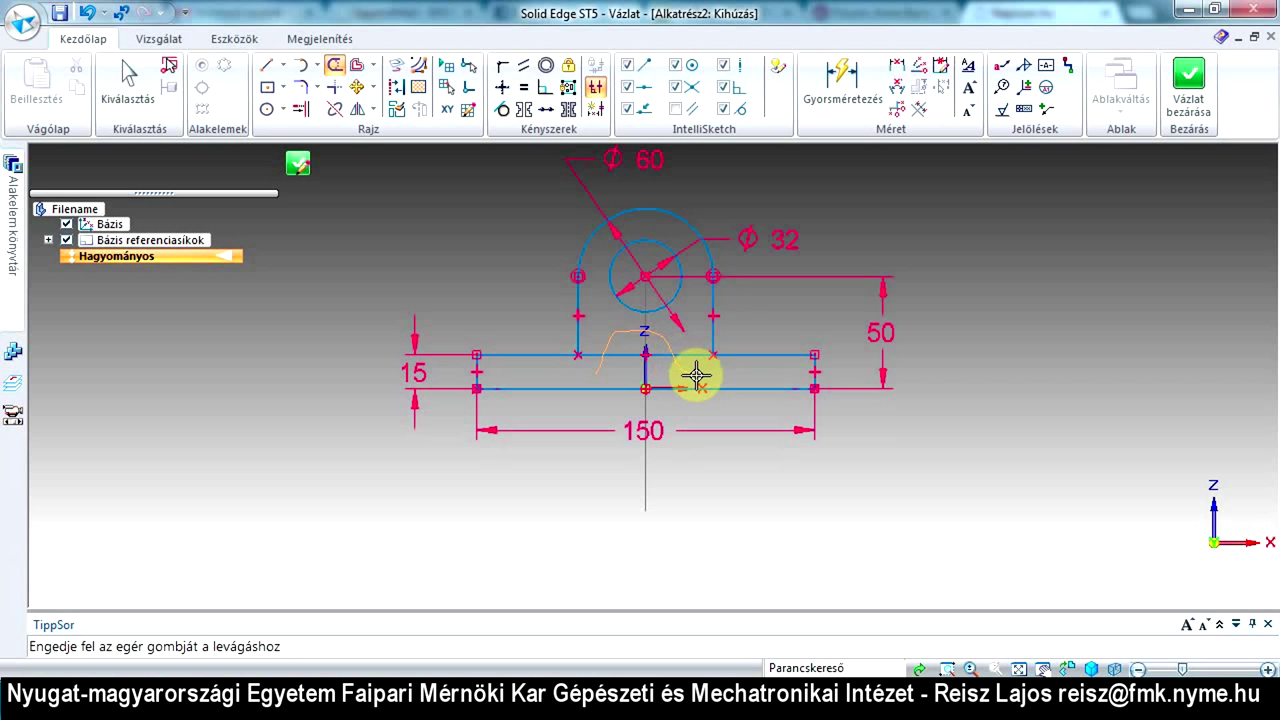
left_click_drag(697, 375, 695, 372)
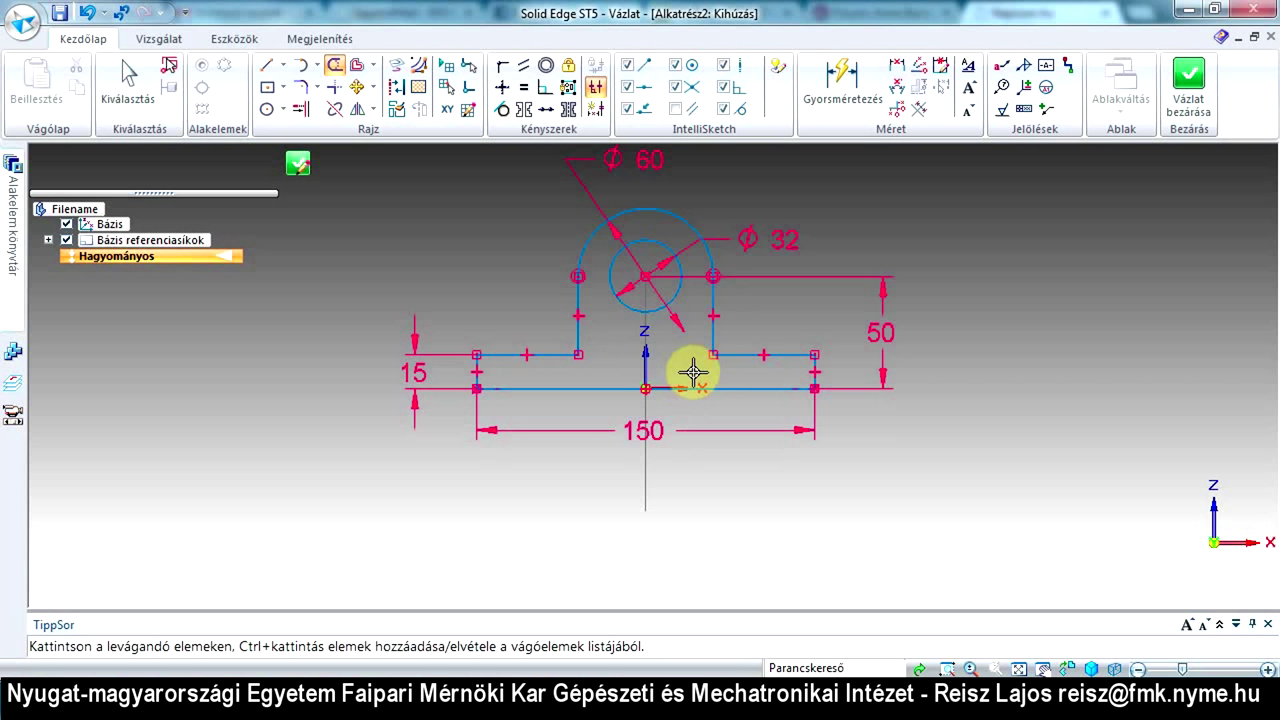
left_click(680, 290)
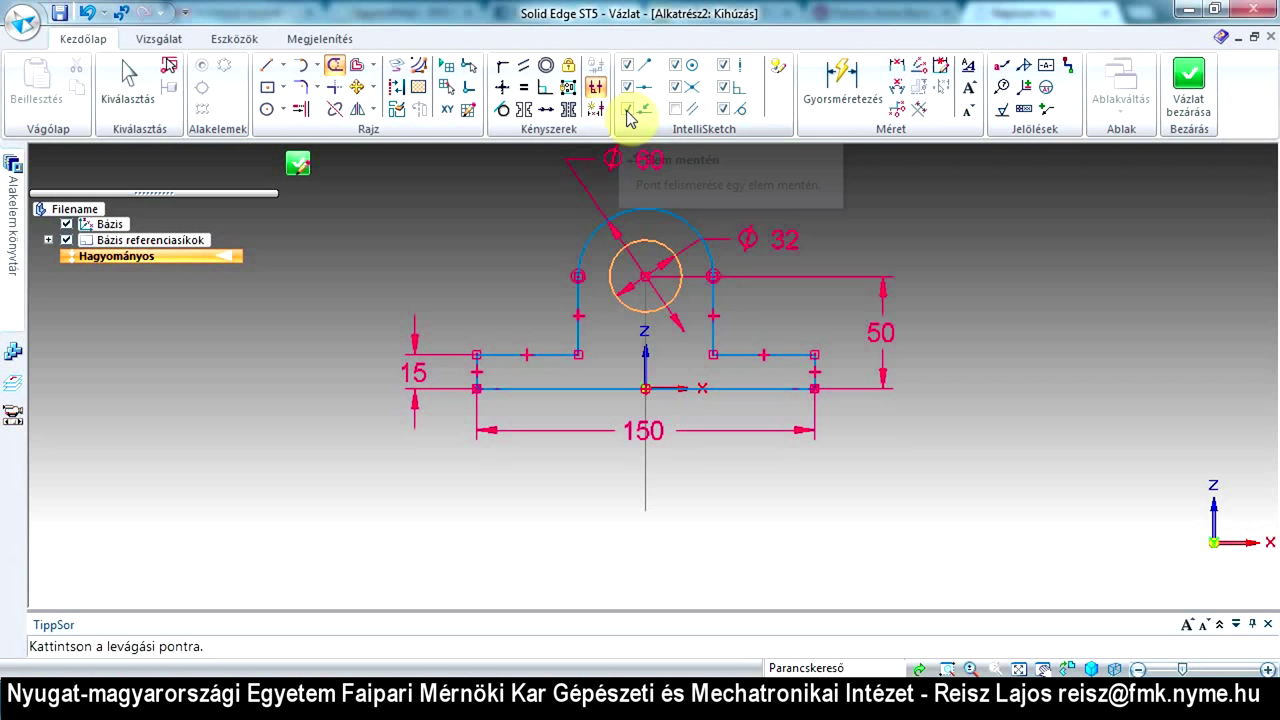
left_click(586, 240)
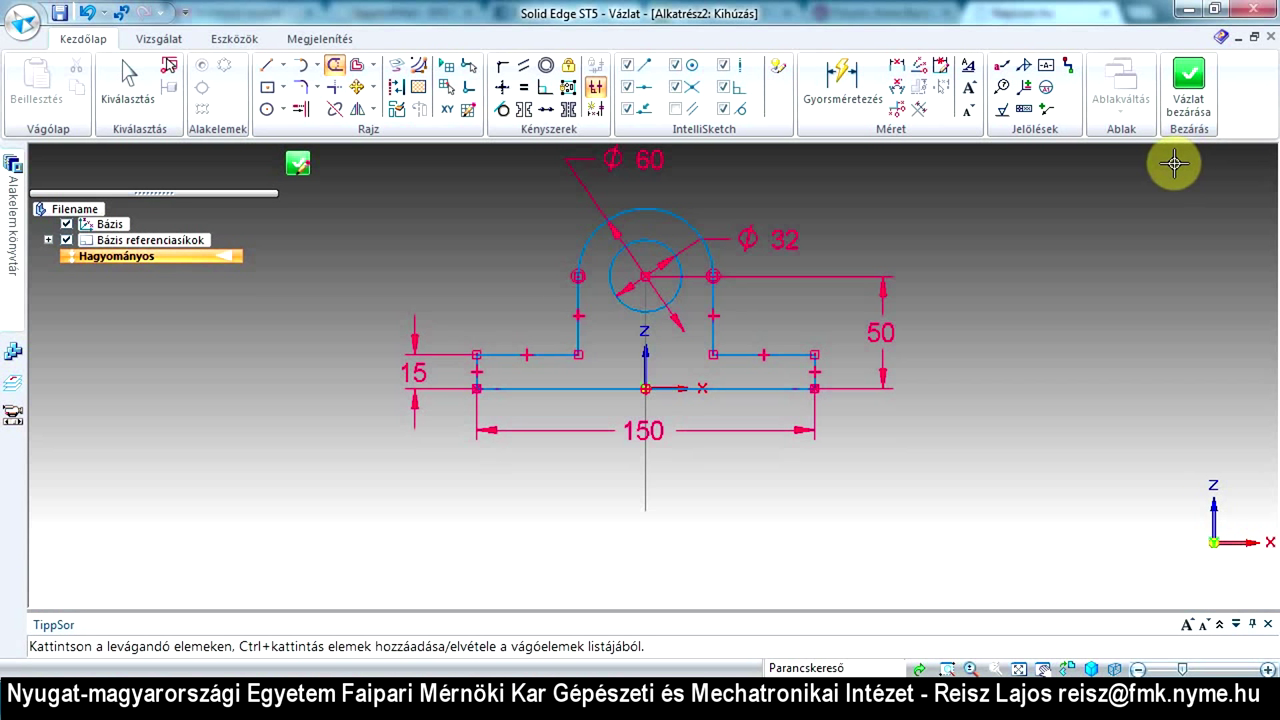
left_click(1190, 92)
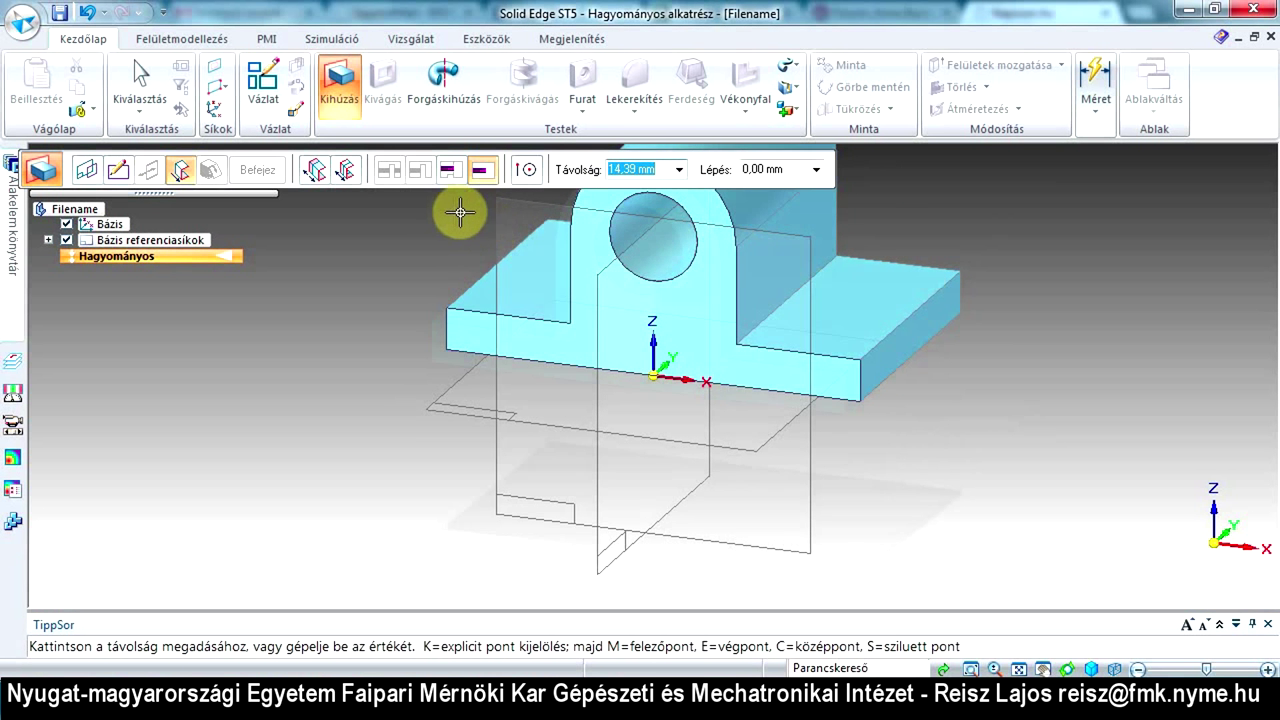
Extrude the bearing-block profile symmetrically about its sketch plane to a 50 mm distance and finish the feature
left_click(346, 172)
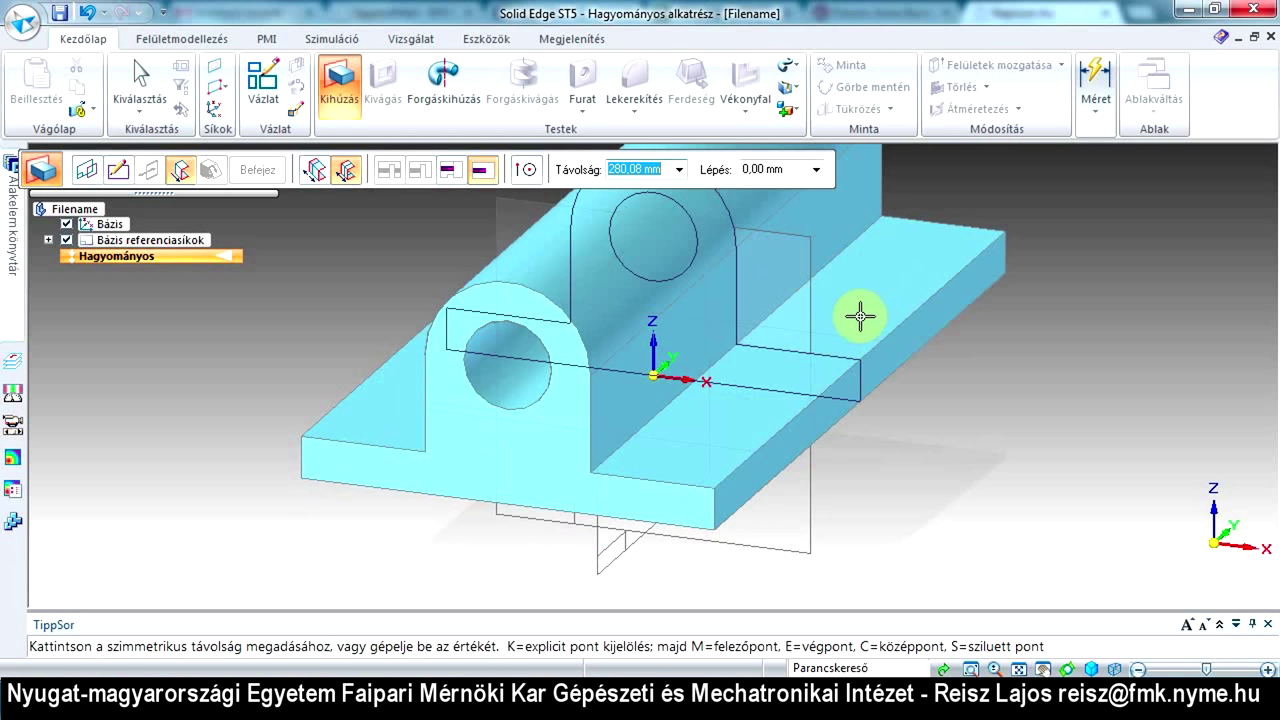
type("50")
left_click(860, 316)
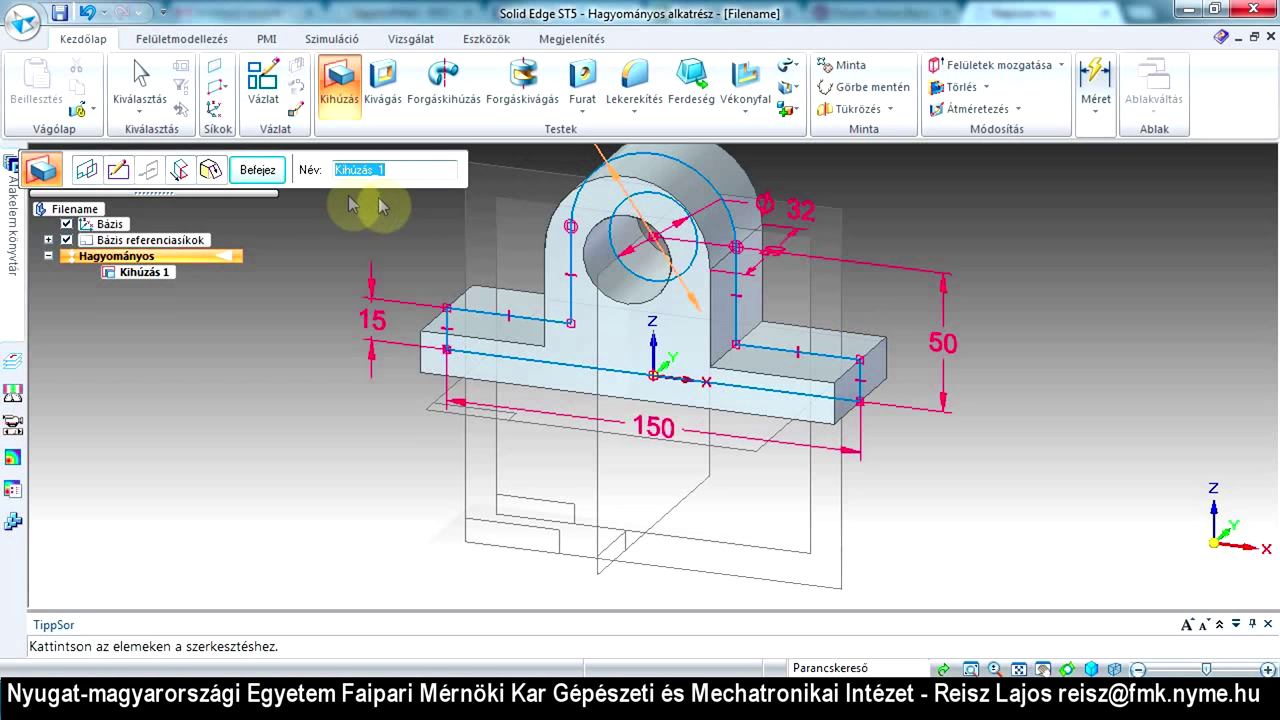
left_click(257, 172)
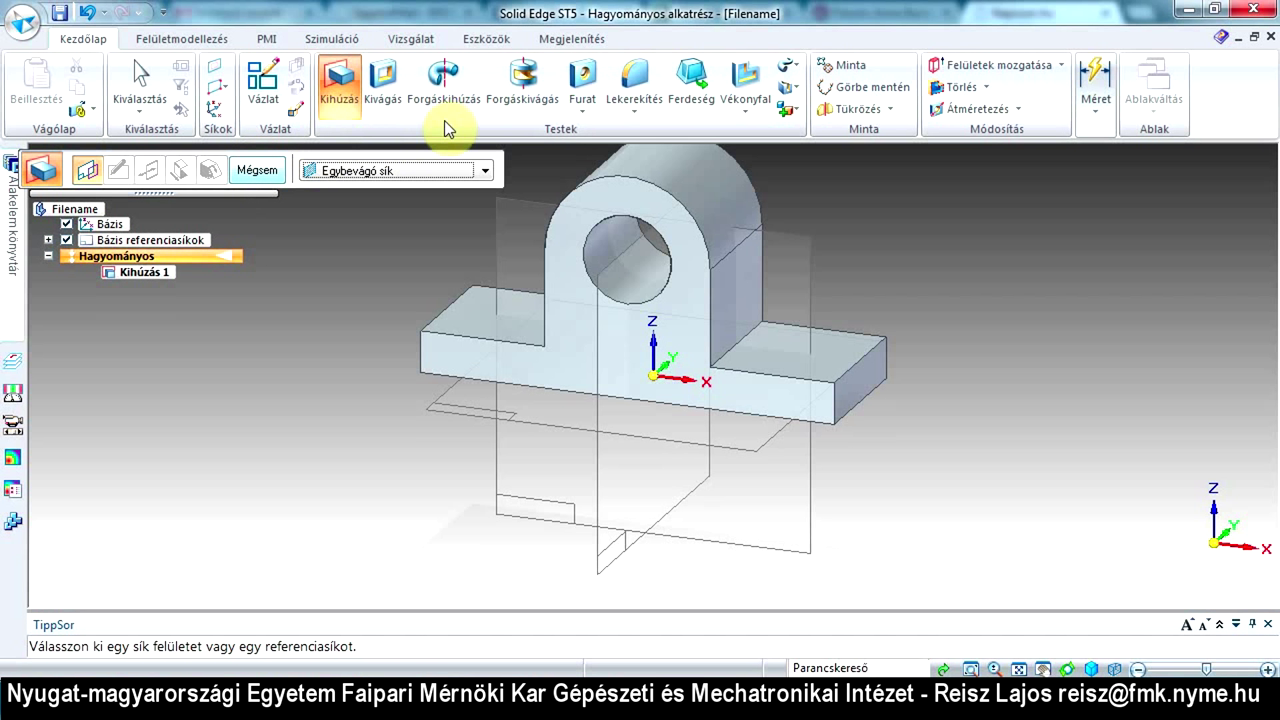
Start a 25 mm radius round with Él/sarok (edge/corner) selection and pick the two vertical corner edges at the base's right end
left_click(640, 84)
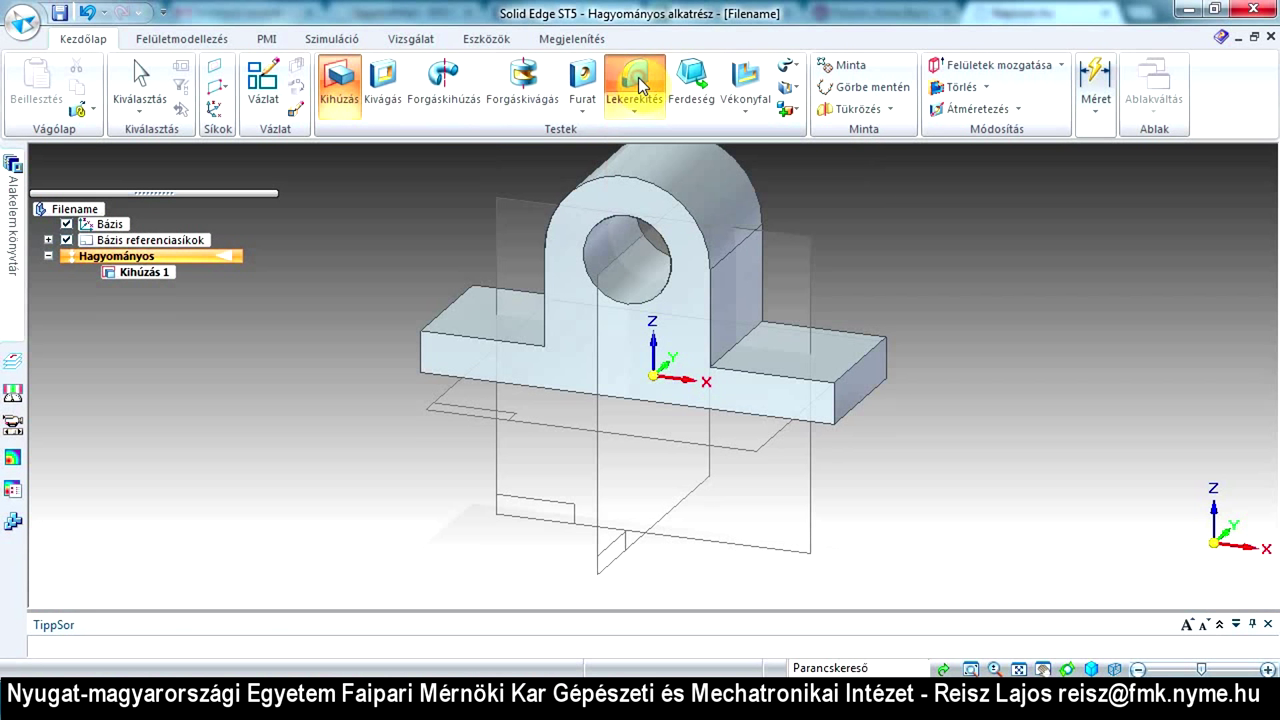
type("25")
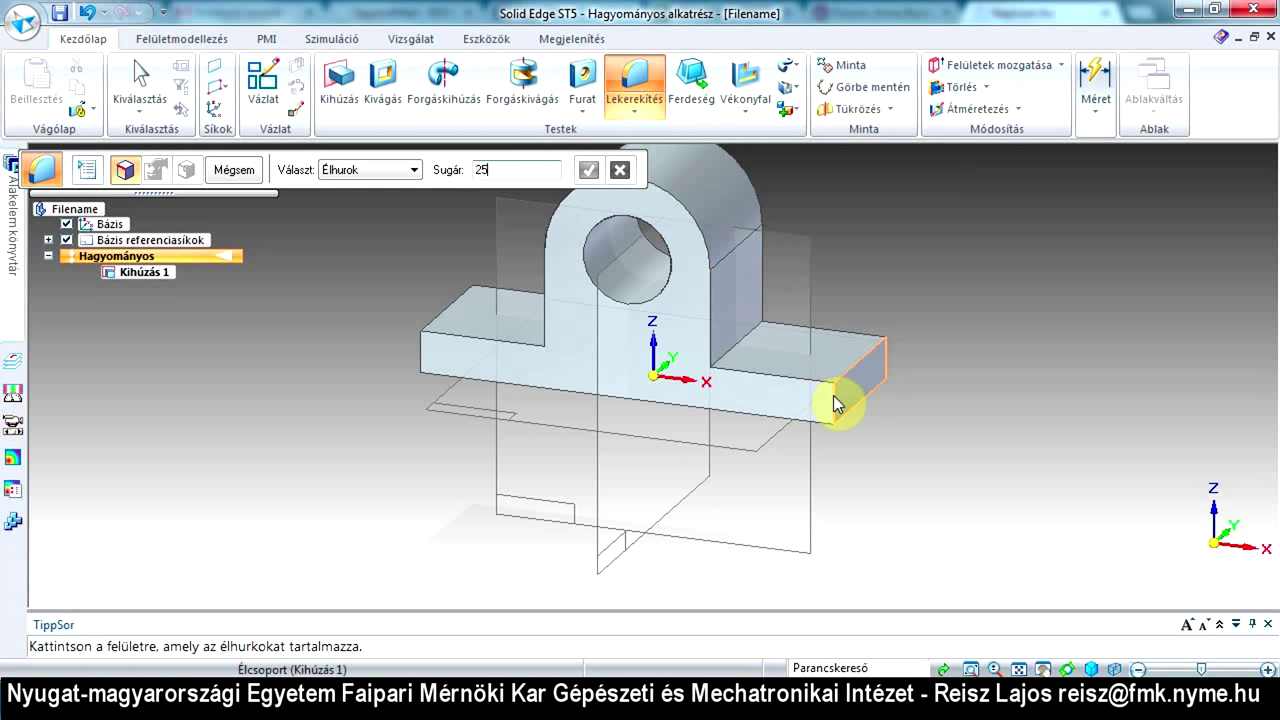
left_click(410, 172)
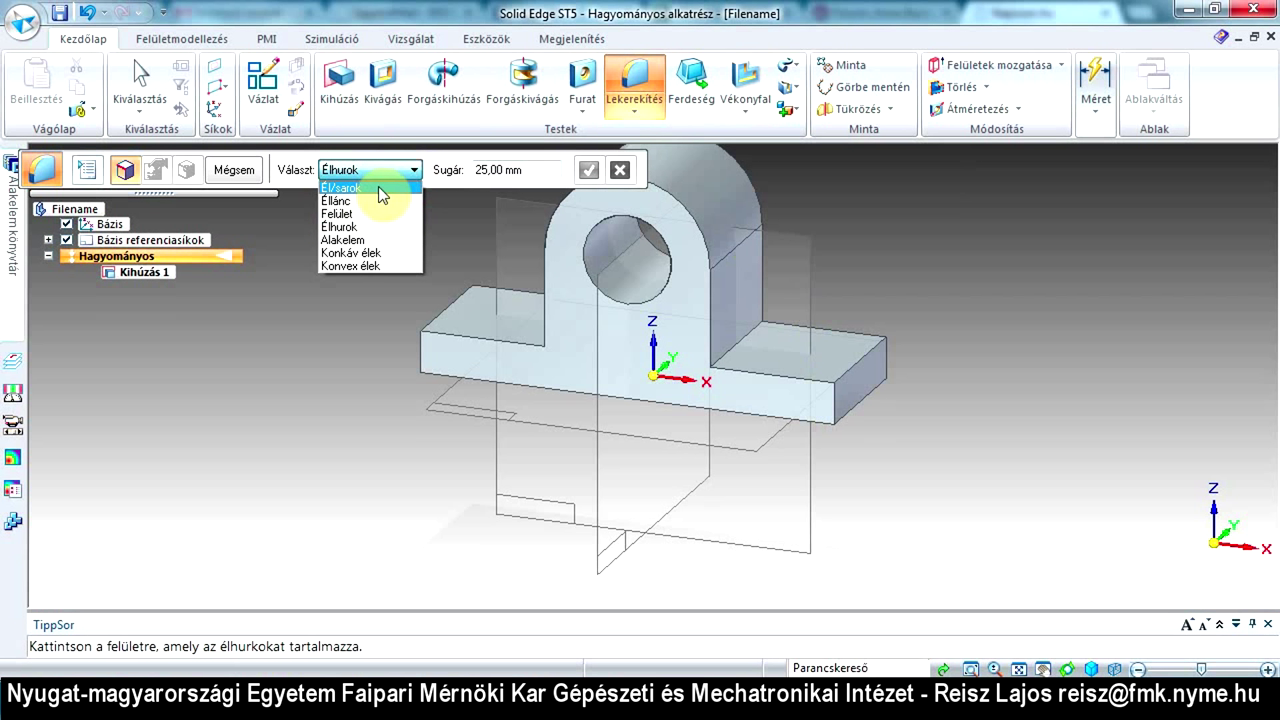
left_click(378, 187)
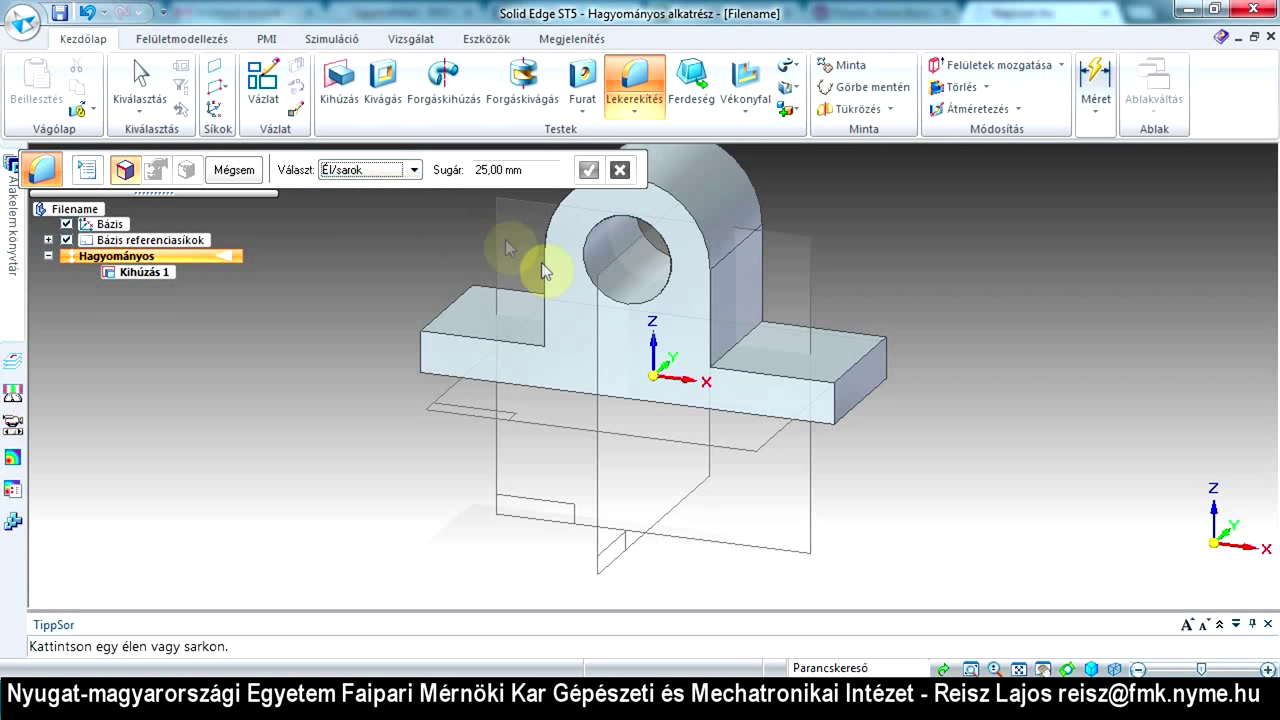
left_click(831, 401)
right_click(870, 387)
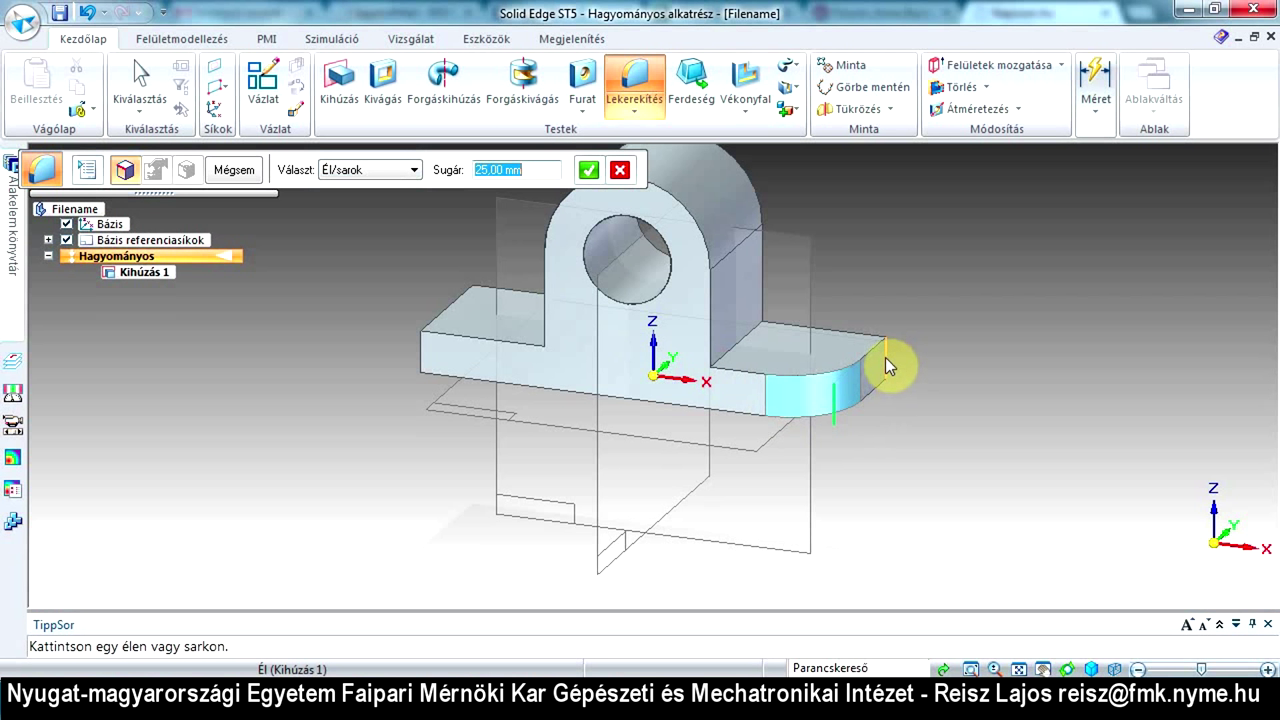
left_click(885, 357)
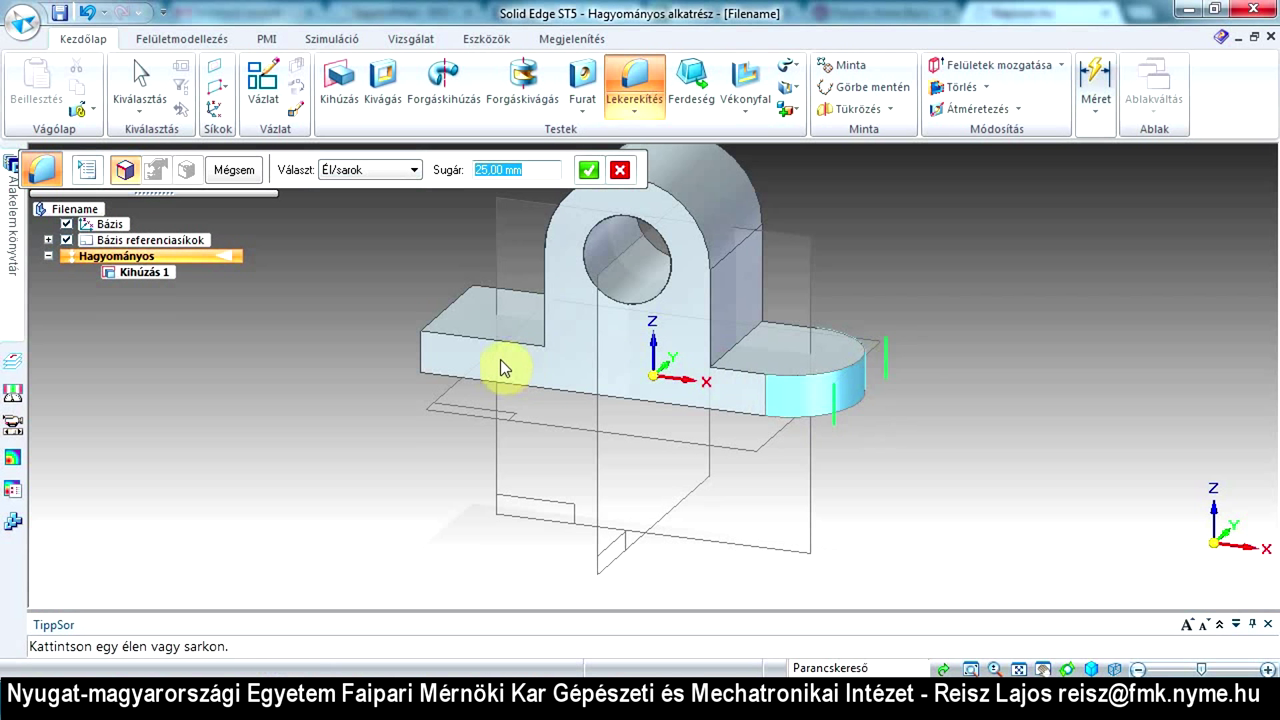
Add the two vertical corner edges at the base's left end to the 25 mm round and finish the feature
left_click(422, 350)
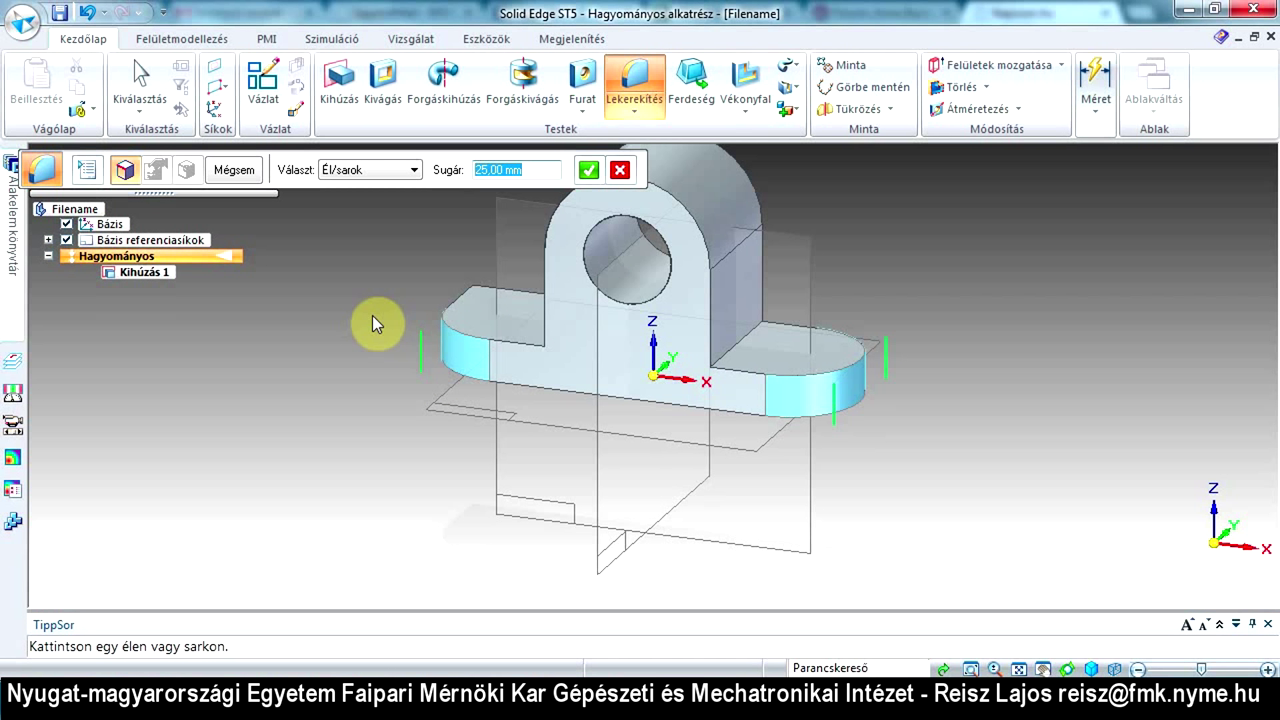
left_click(476, 347)
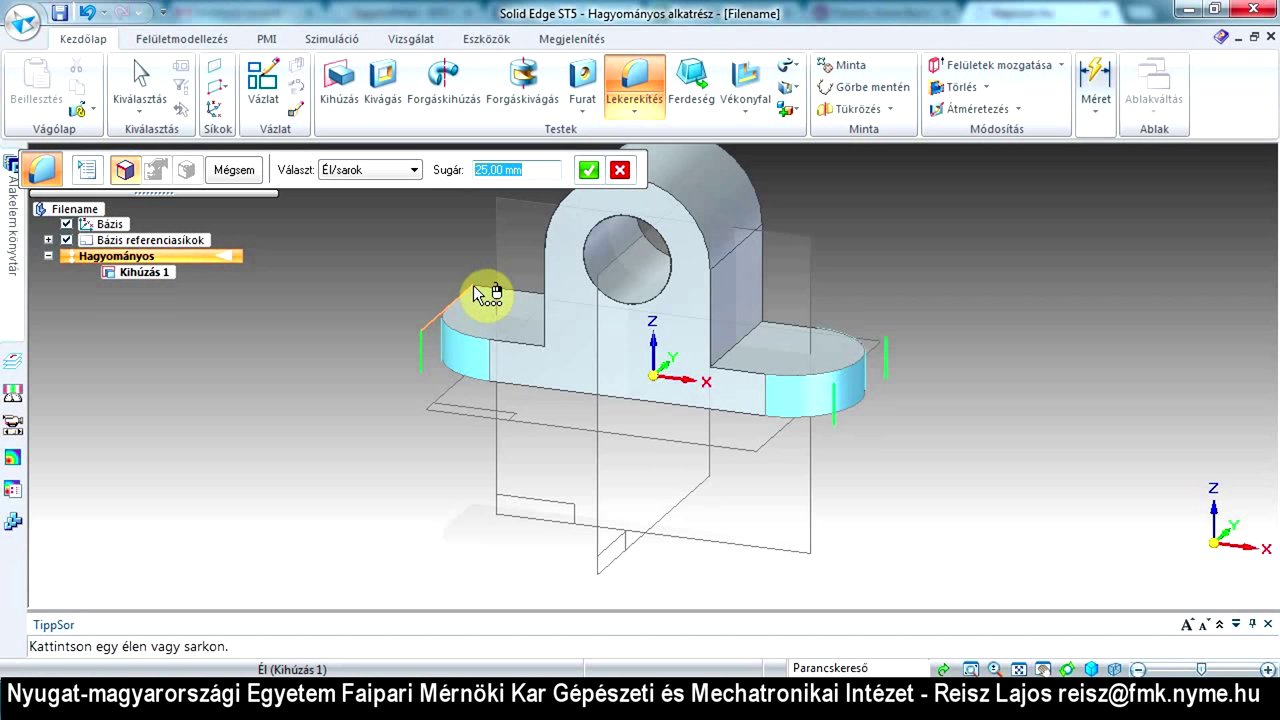
right_click(473, 286)
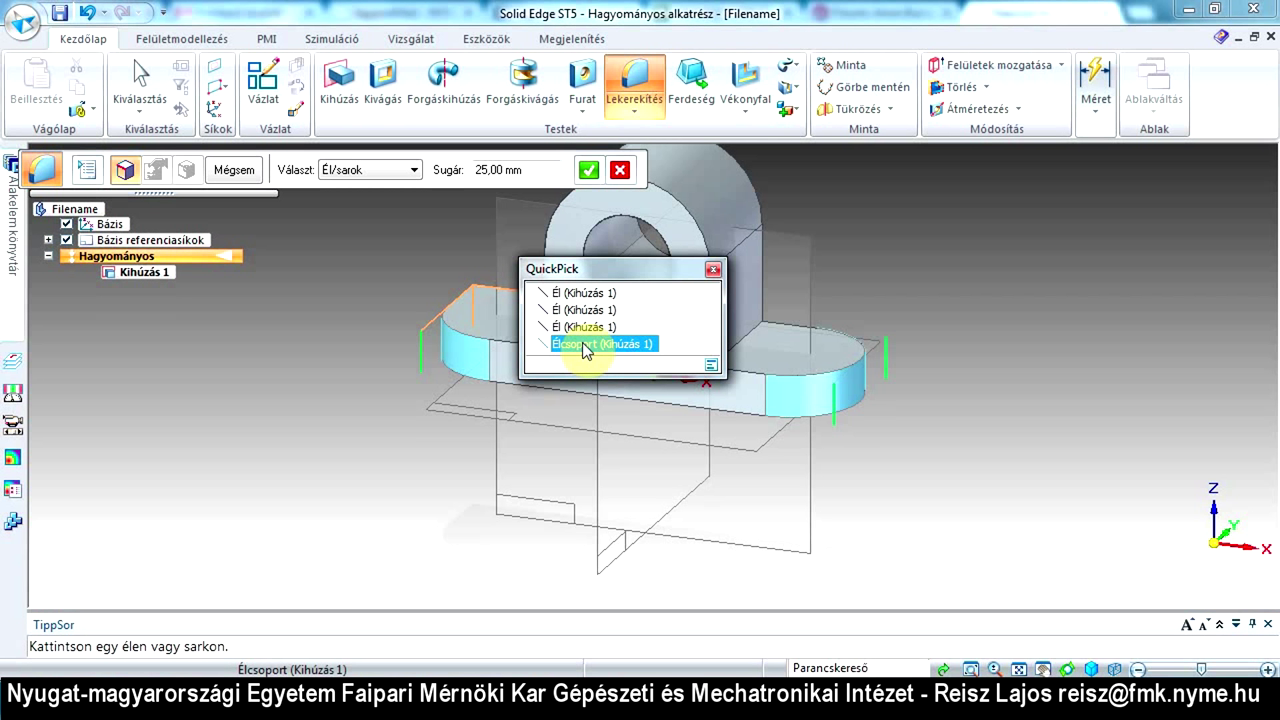
left_click_drag(623, 267, 881, 234)
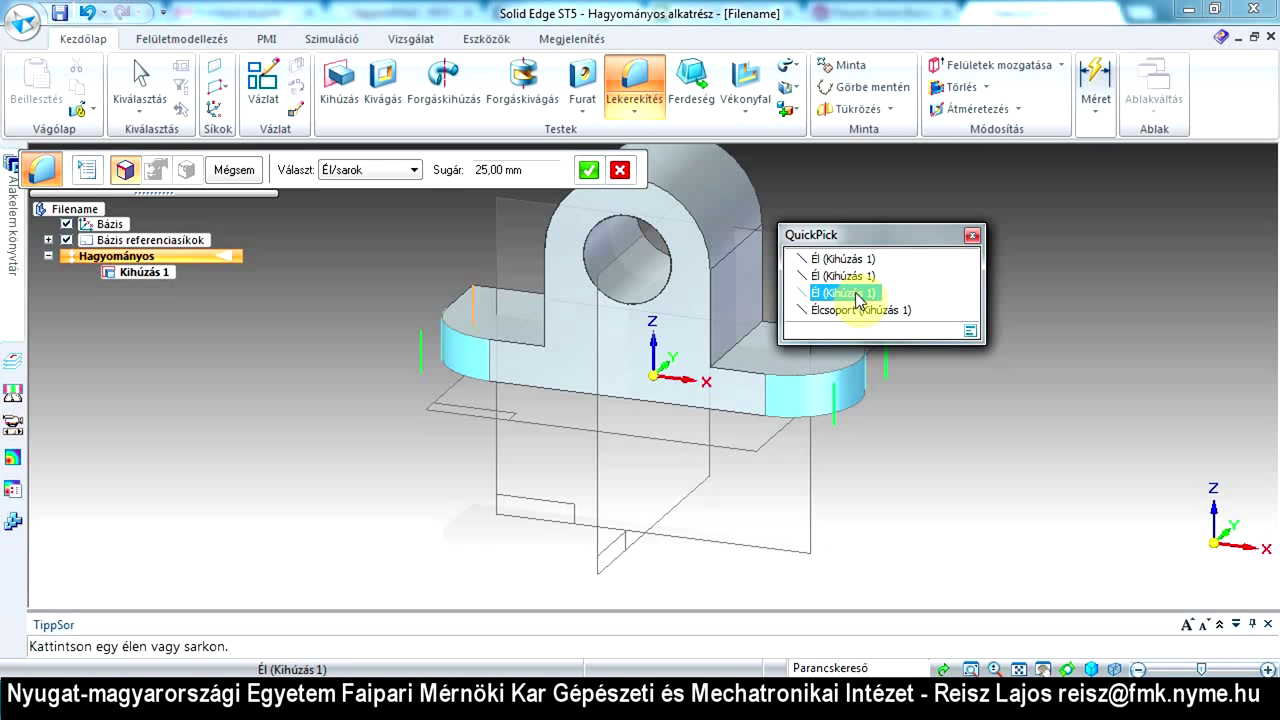
left_click(856, 293)
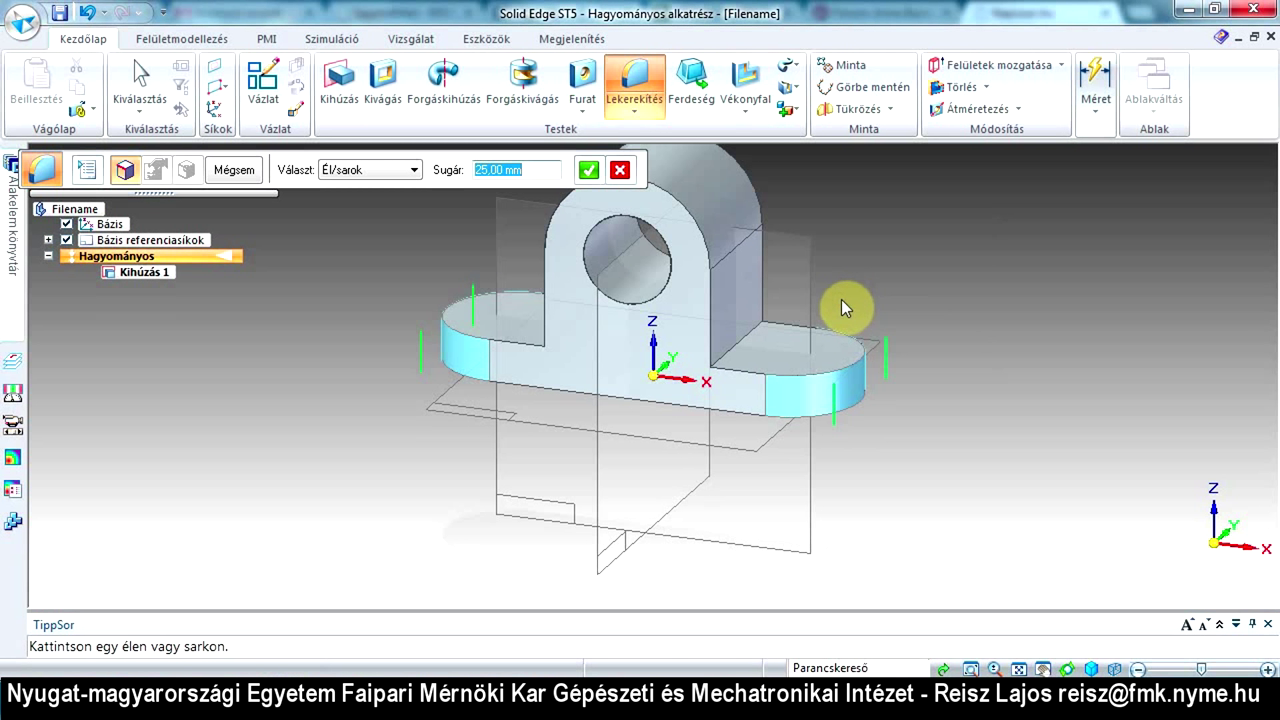
left_click(586, 174)
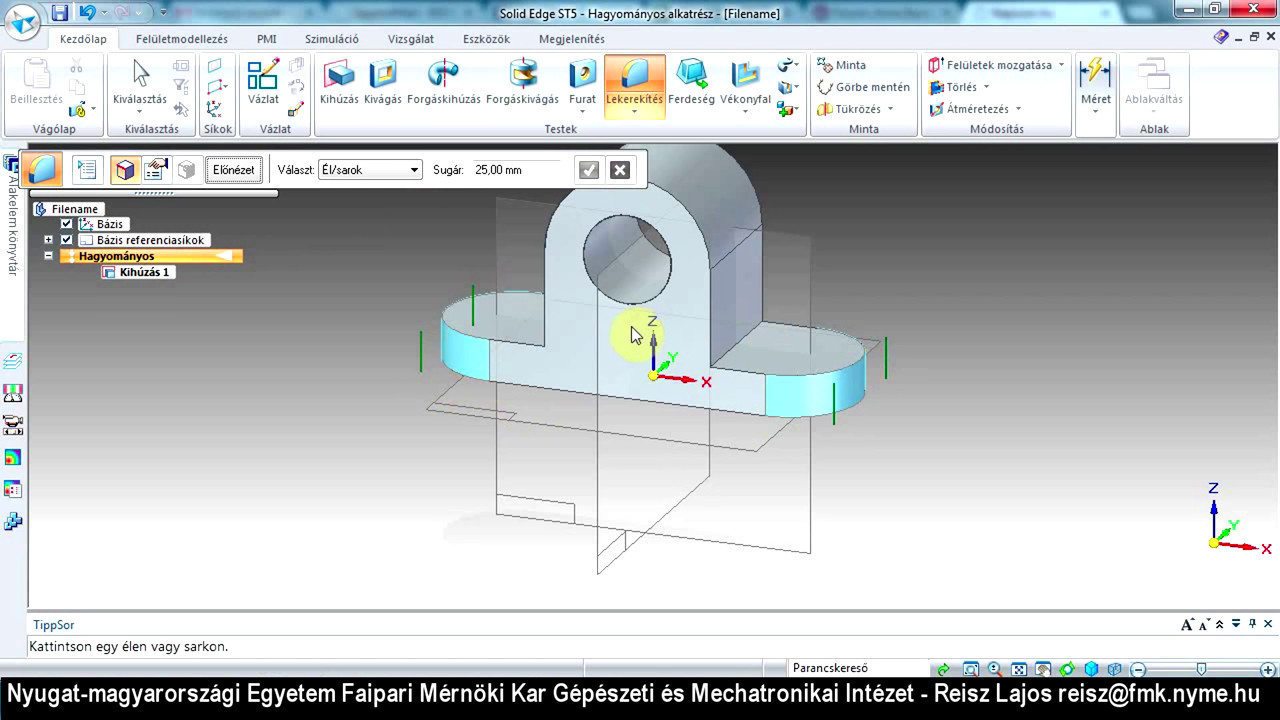
left_click(236, 176)
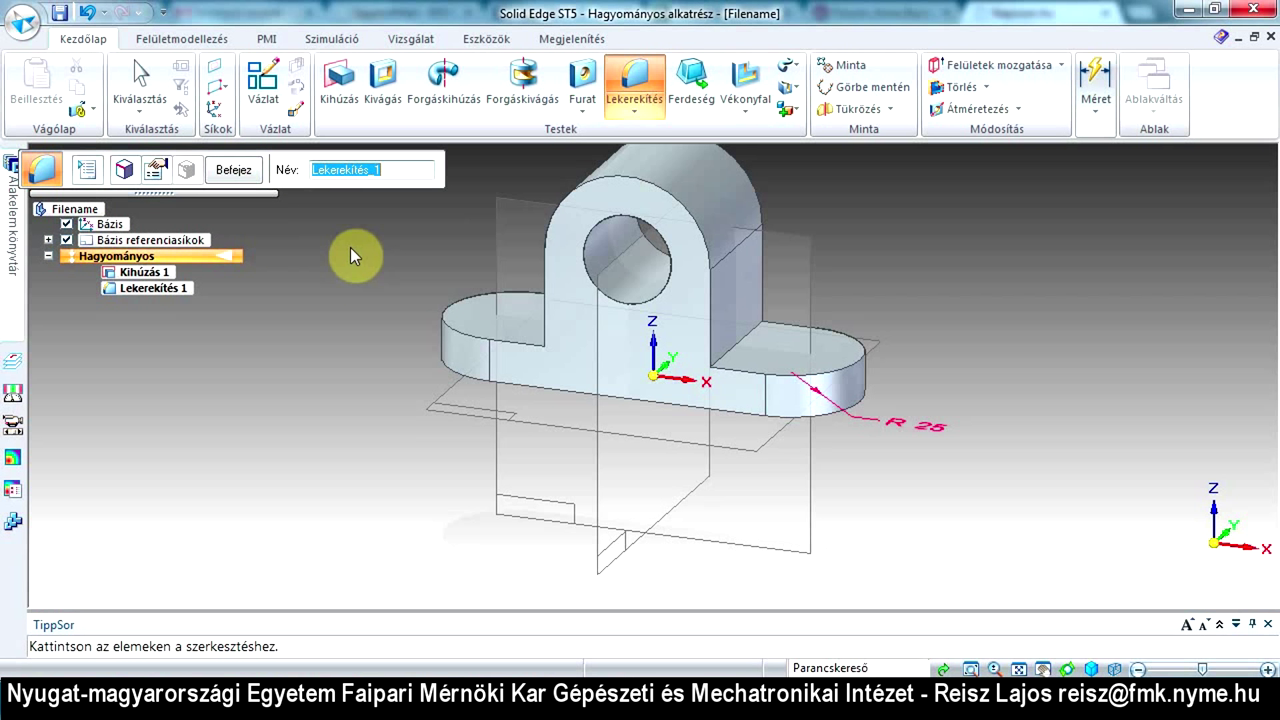
left_click(234, 176)
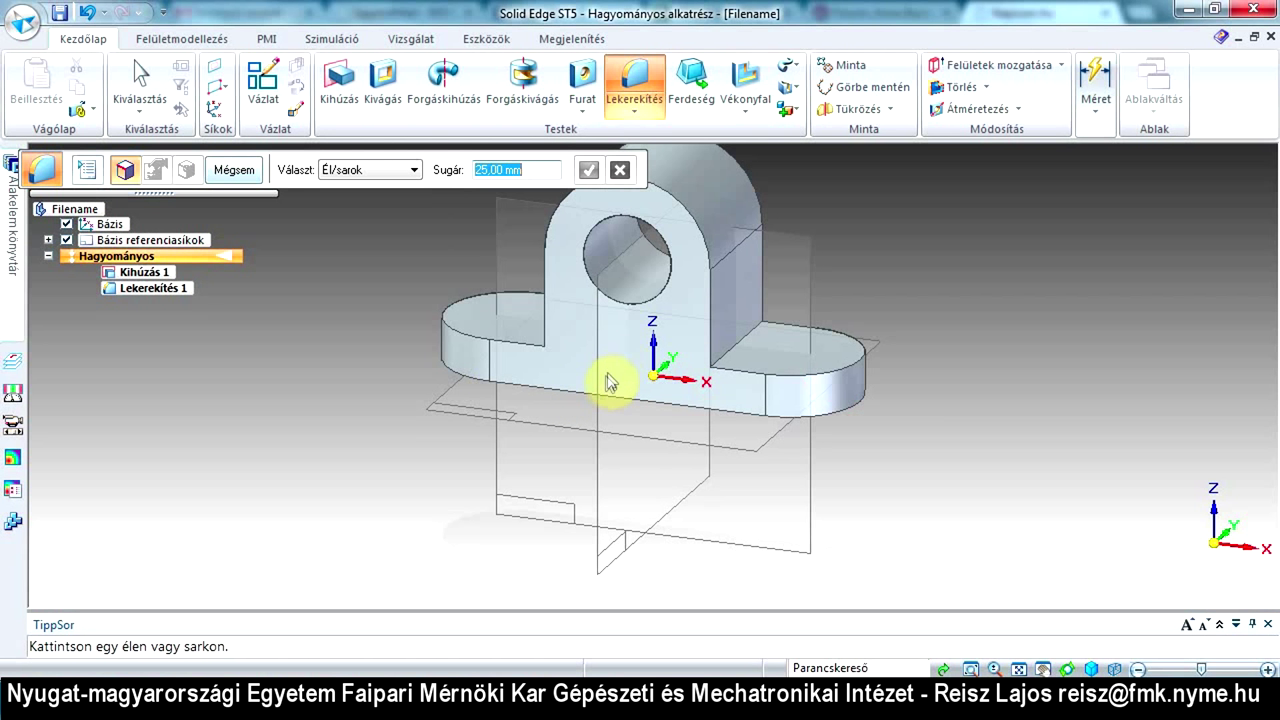
Hide the base coordinate system and reference planes and begin a hole sketch on the upper face of the base's right flange
left_click(586, 82)
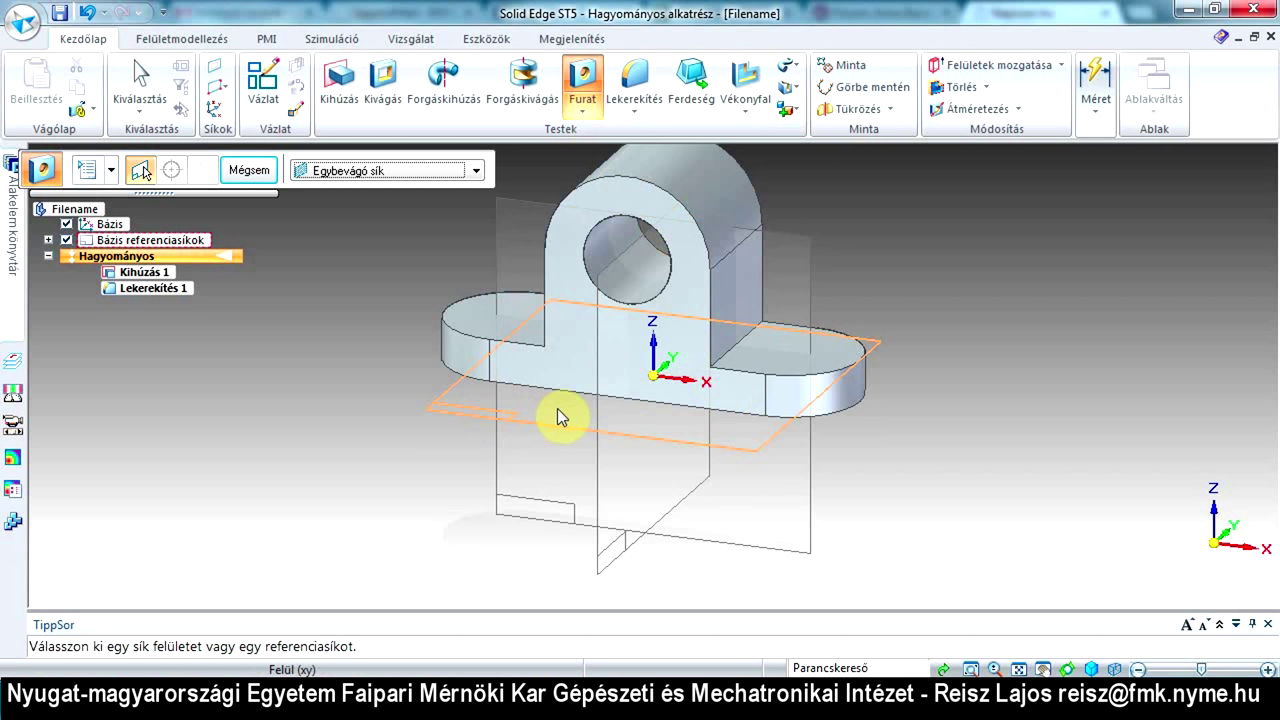
left_click(66, 240)
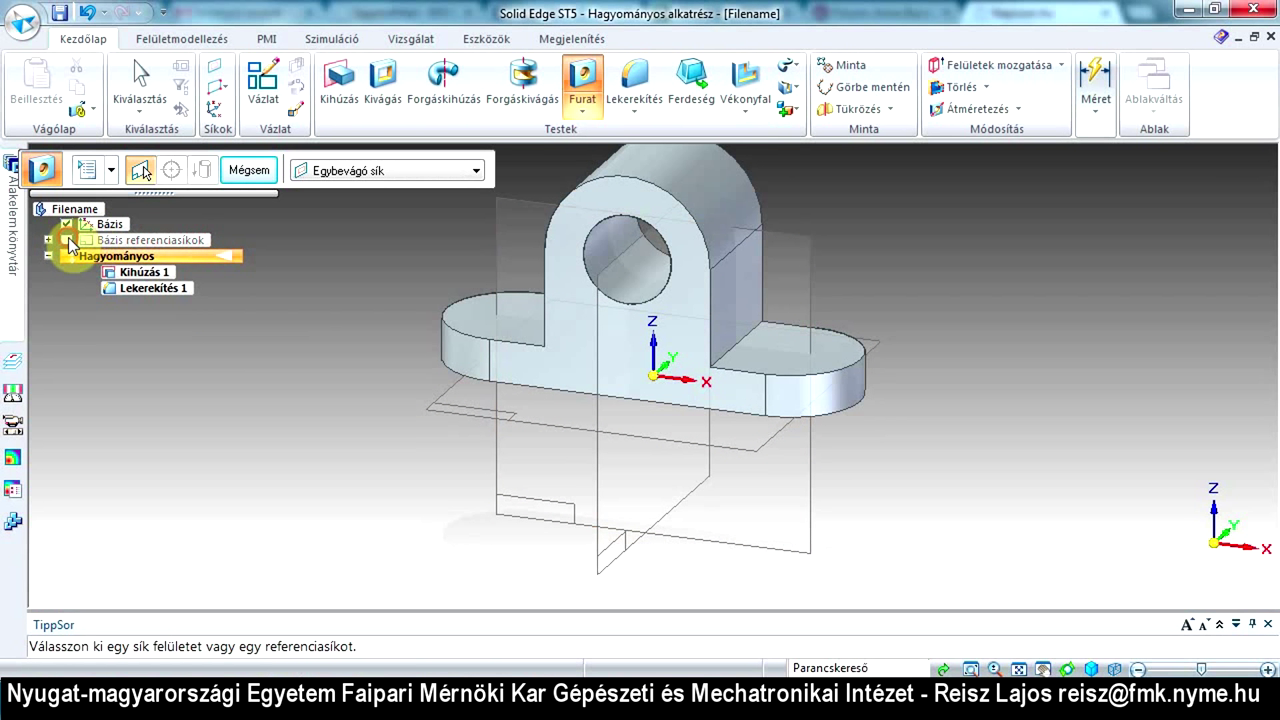
left_click(65, 225)
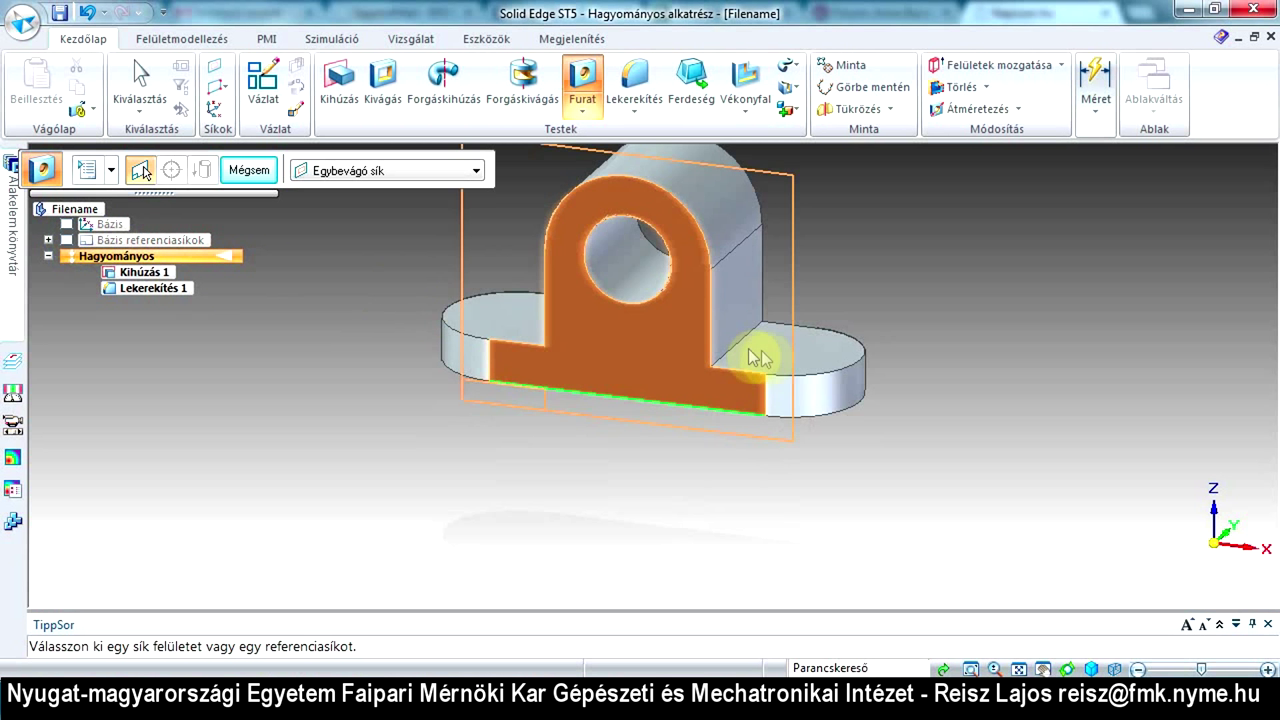
left_click(812, 366)
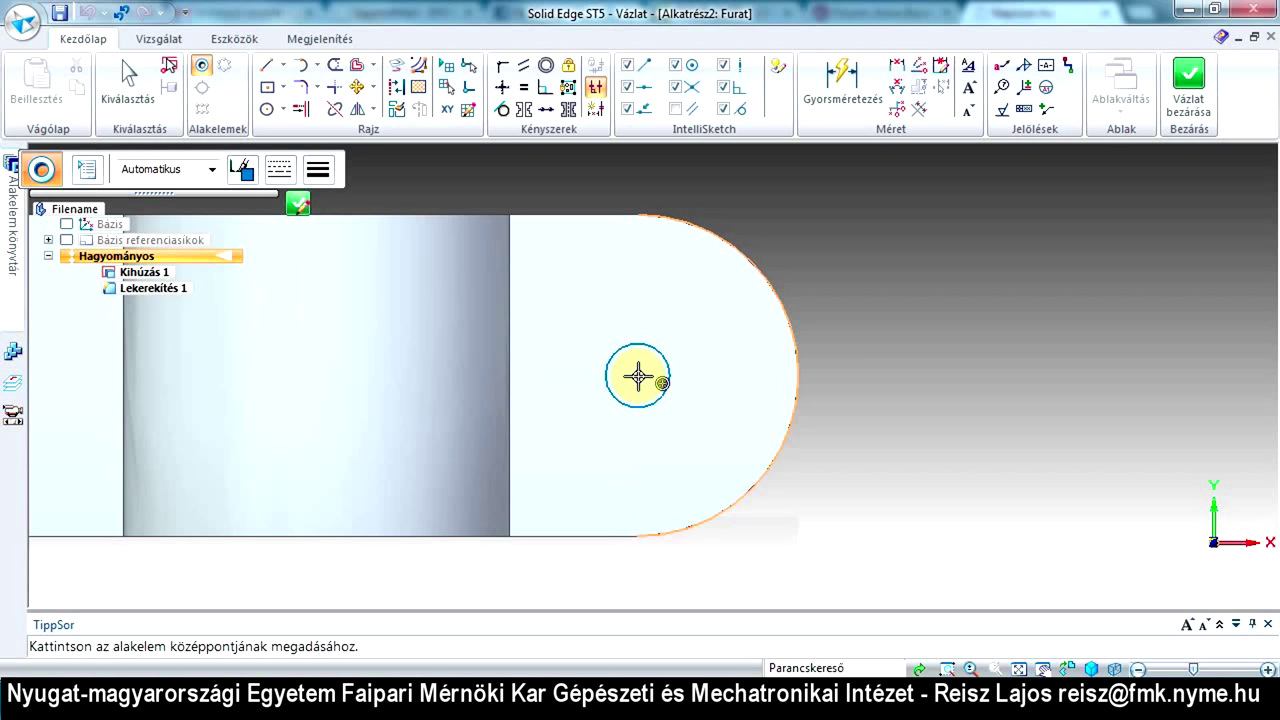
Place one hole circle at the center of each of the base's two rounded ends
left_click(638, 376)
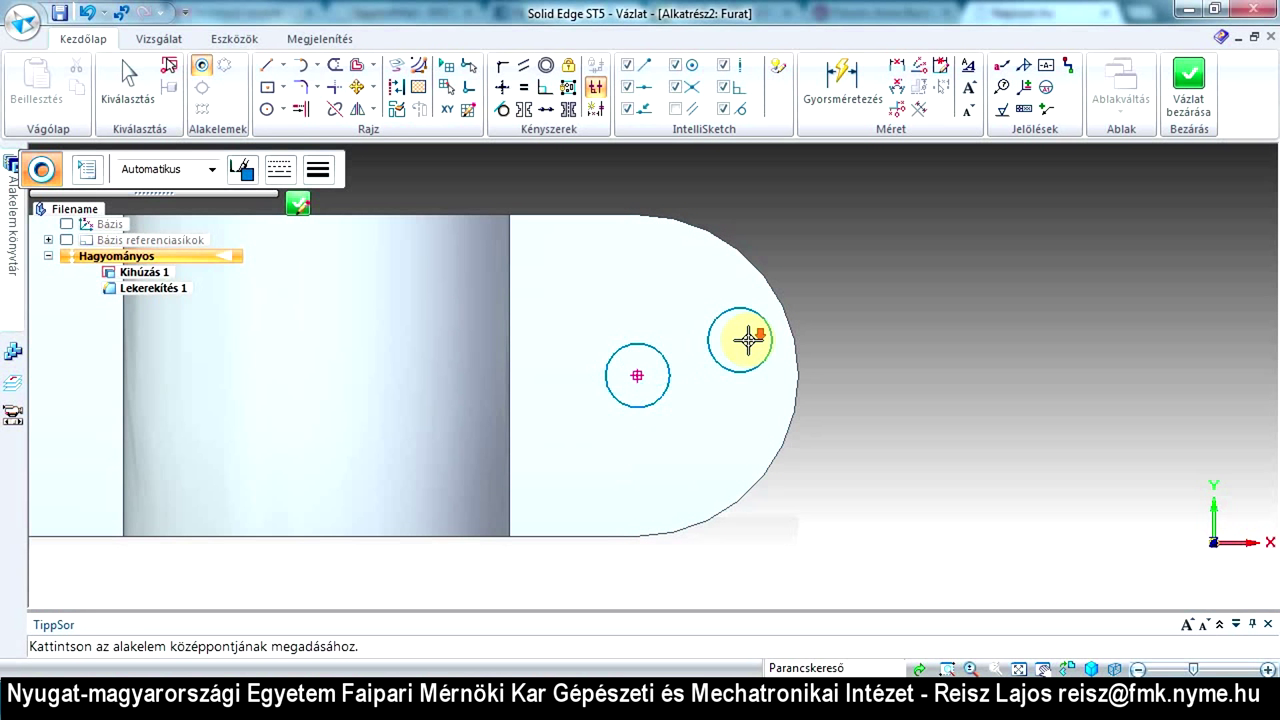
scroll(749, 343, "up", 1)
scroll(748, 340, "down", 3)
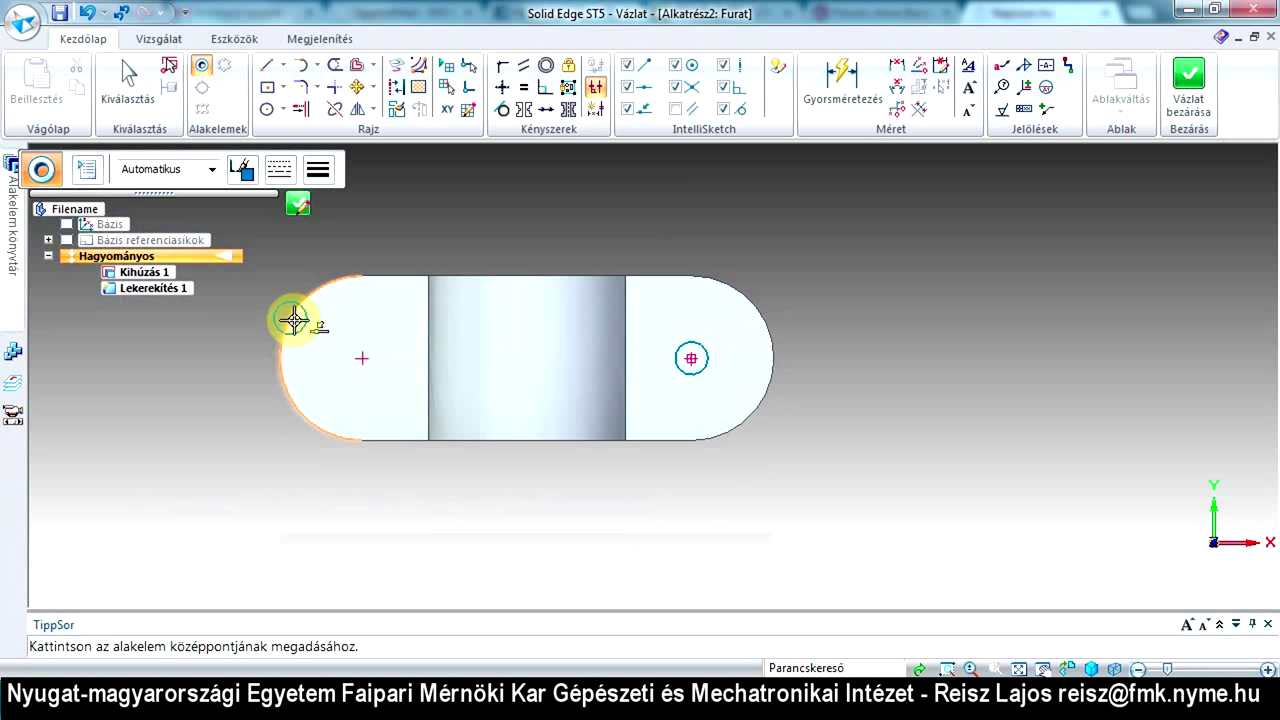
left_click(362, 360)
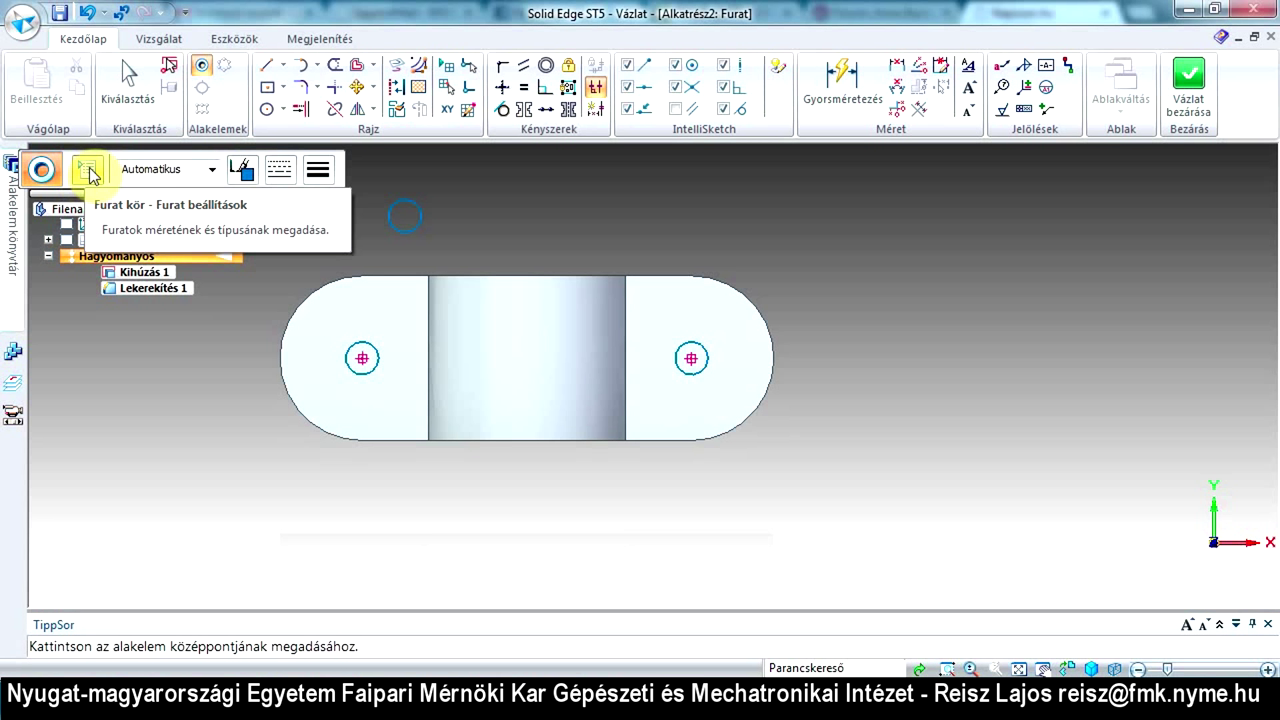
Set the hole type to Kúpos süllyesztett (countersunk) with a 19 mm hole diameter
left_click(90, 172)
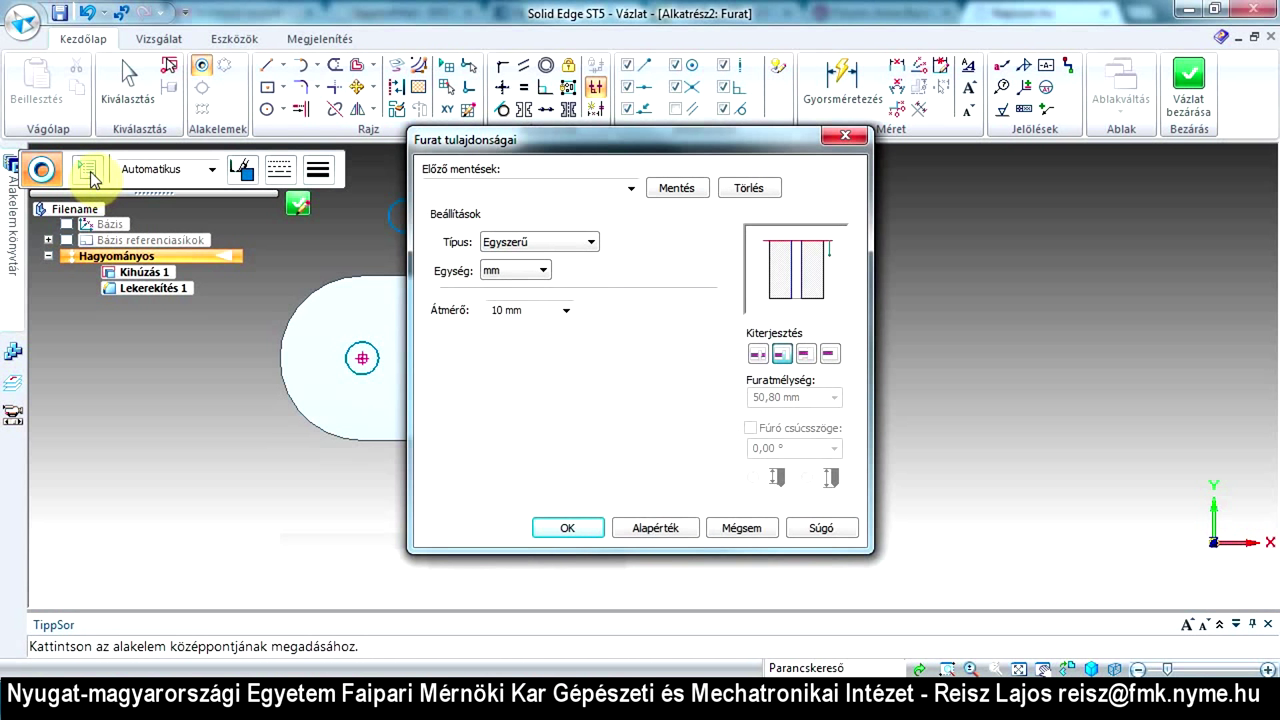
left_click(591, 243)
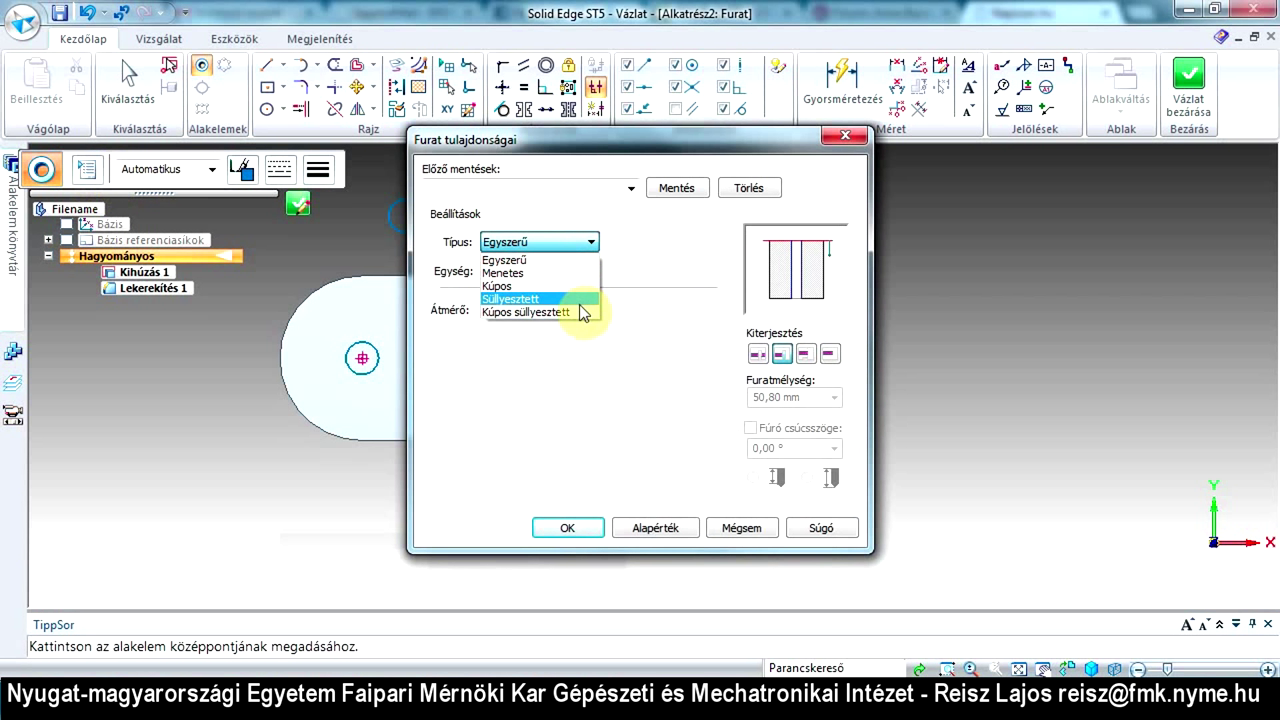
left_click(583, 313)
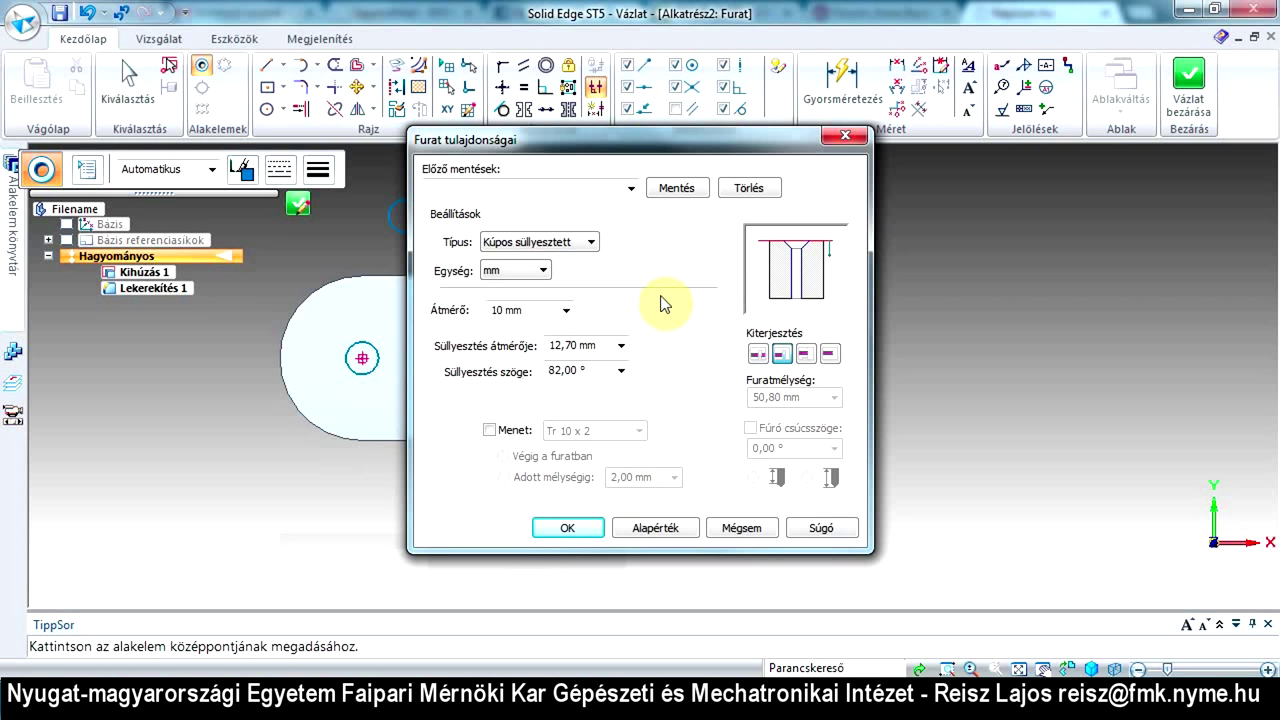
left_click(528, 311)
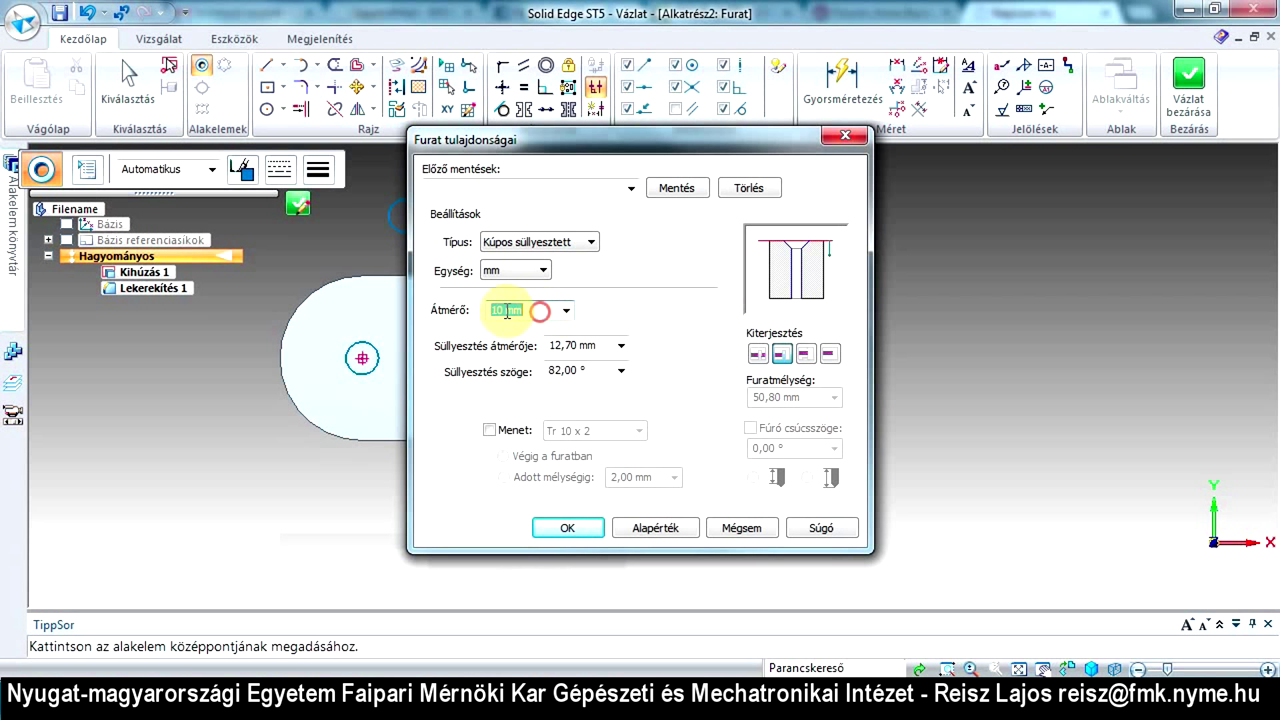
type("19")
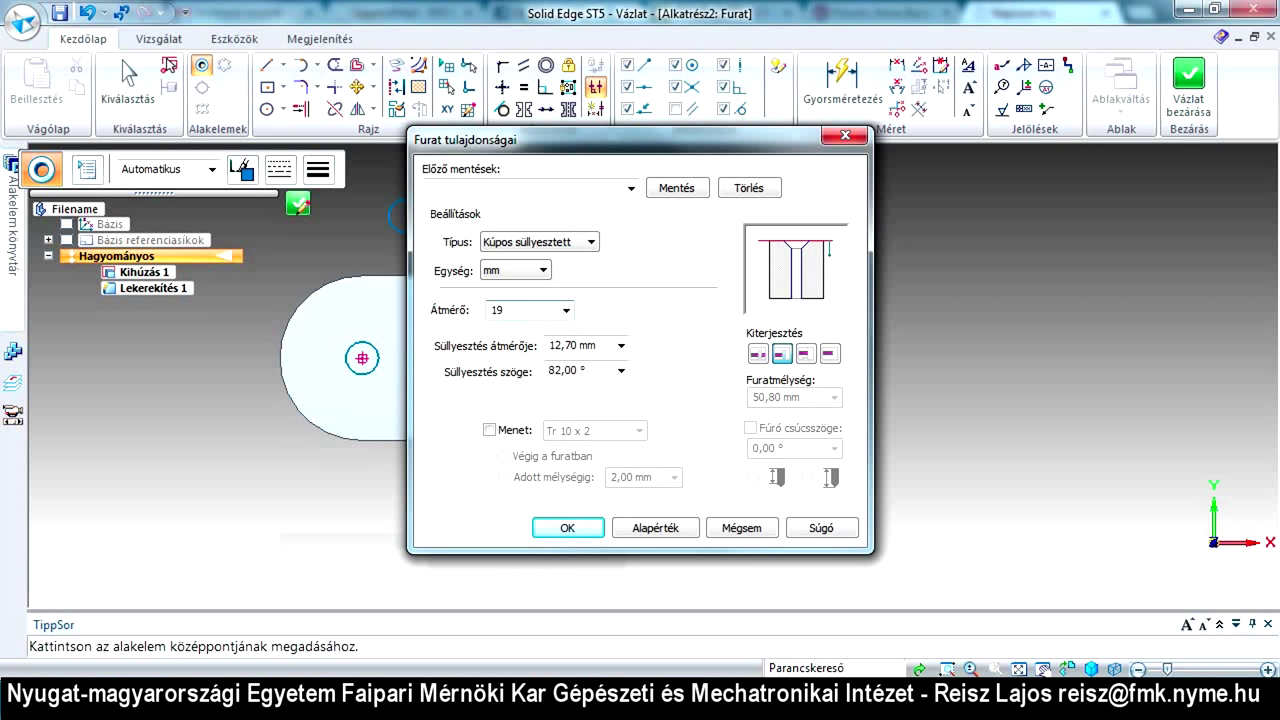
left_click(494, 308)
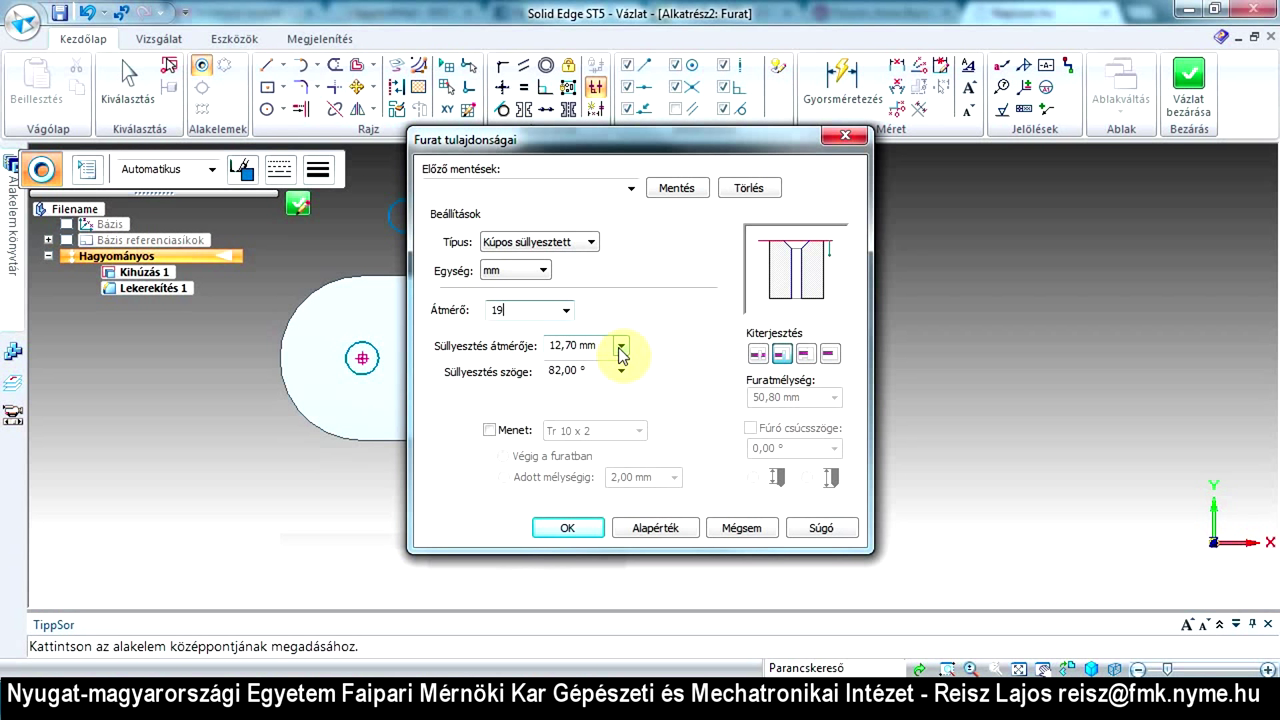
Set the countersink diameter to 34 mm and the countersink angle to 90°, and apply the hole properties
double_click(580, 345)
type("34")
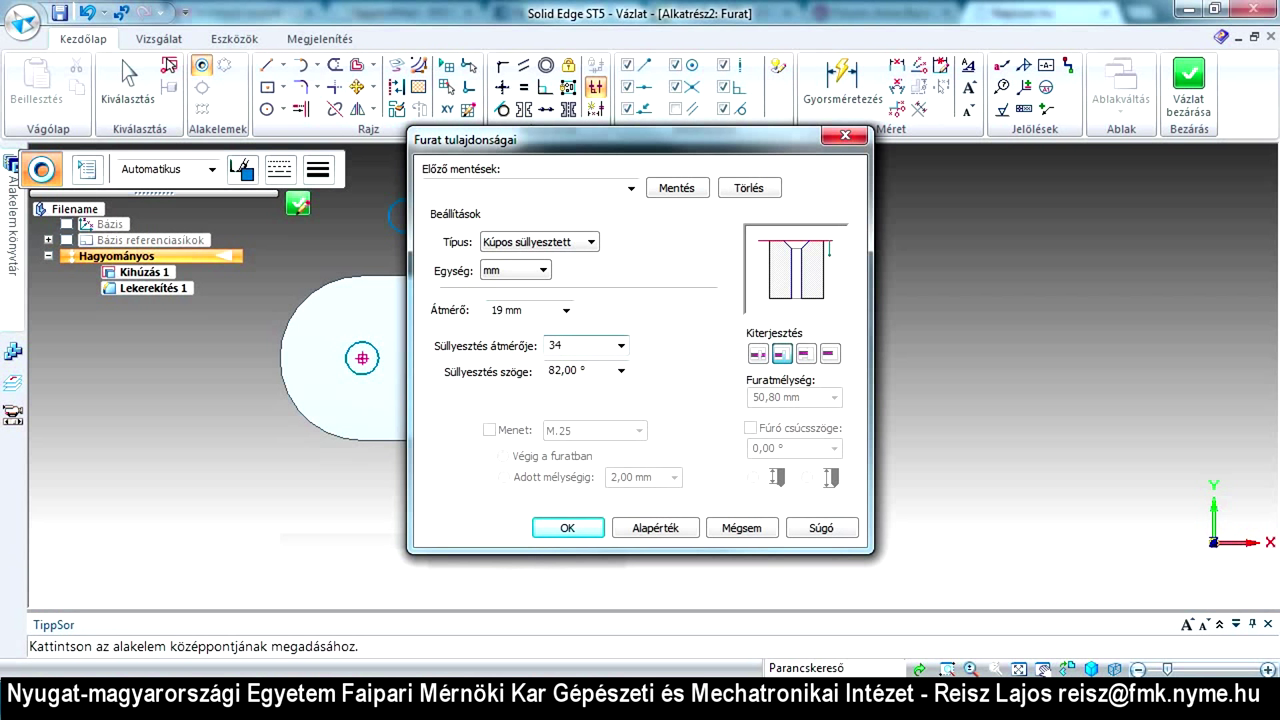
left_click(621, 376)
type("90")
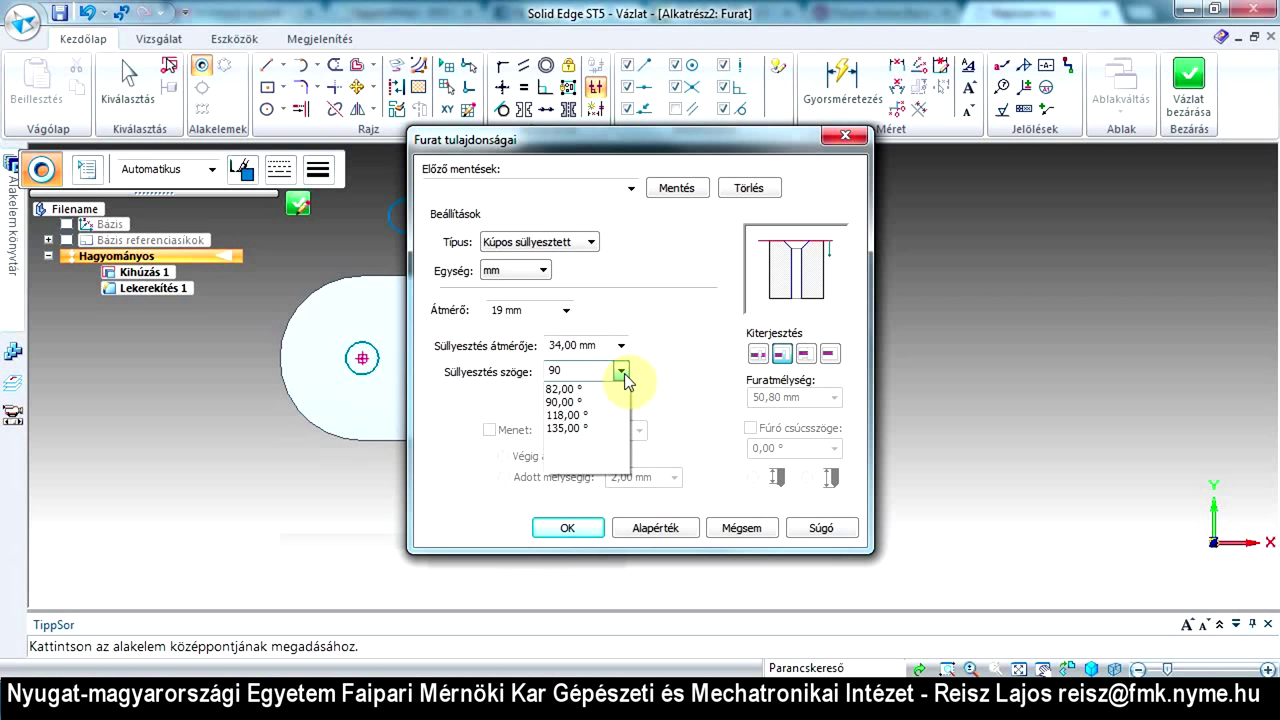
key("Return")
key("Return")
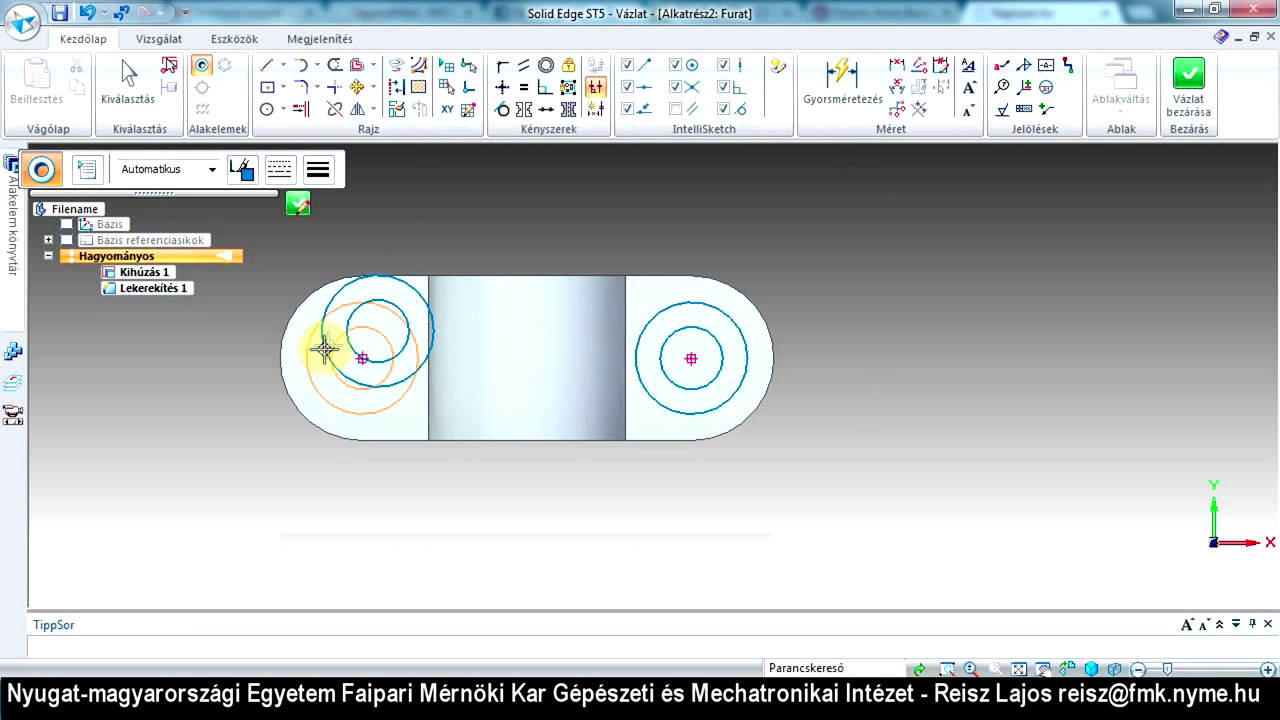
Set the countersunk holes' extent to through all and apply the hole properties
left_click(334, 386)
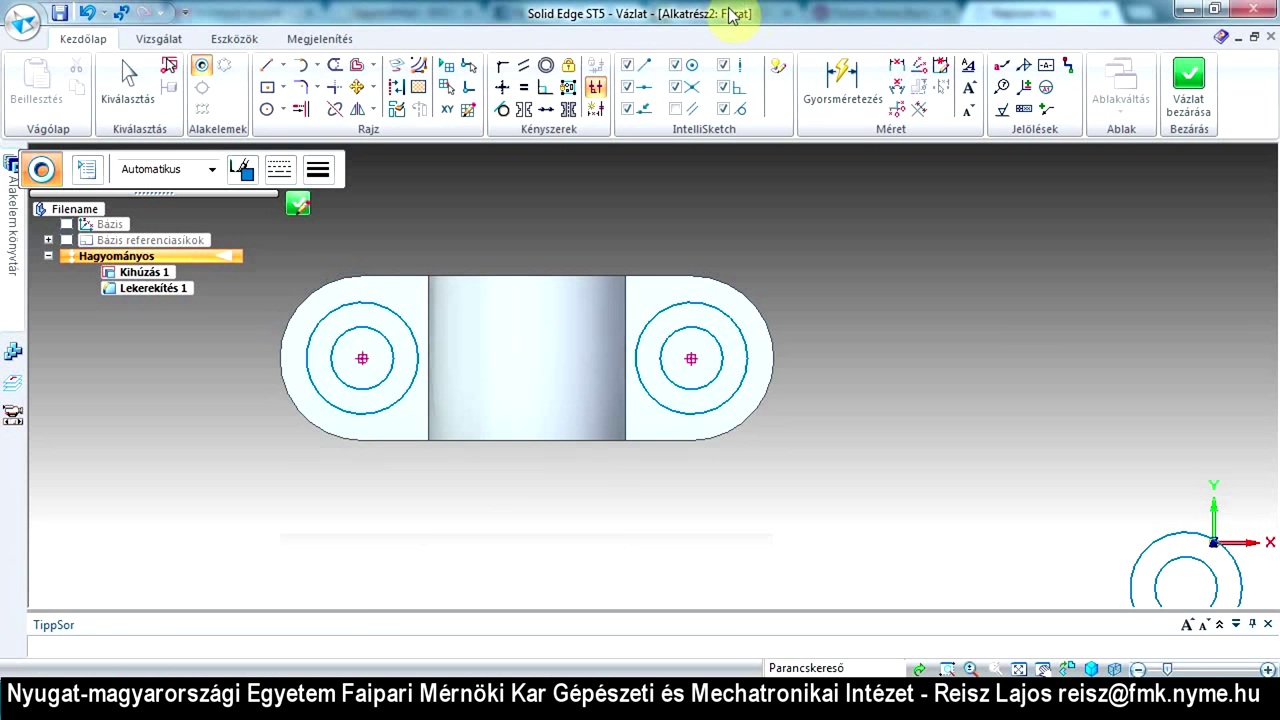
left_click(86, 175)
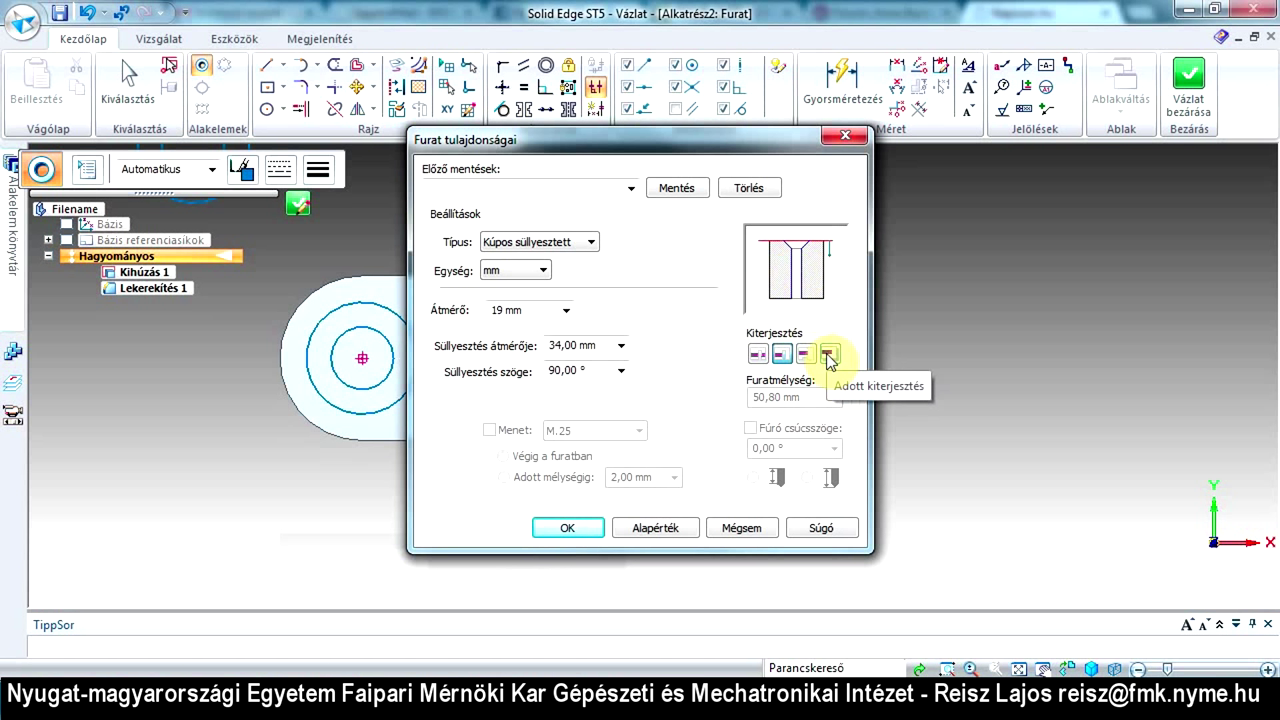
left_click(758, 355)
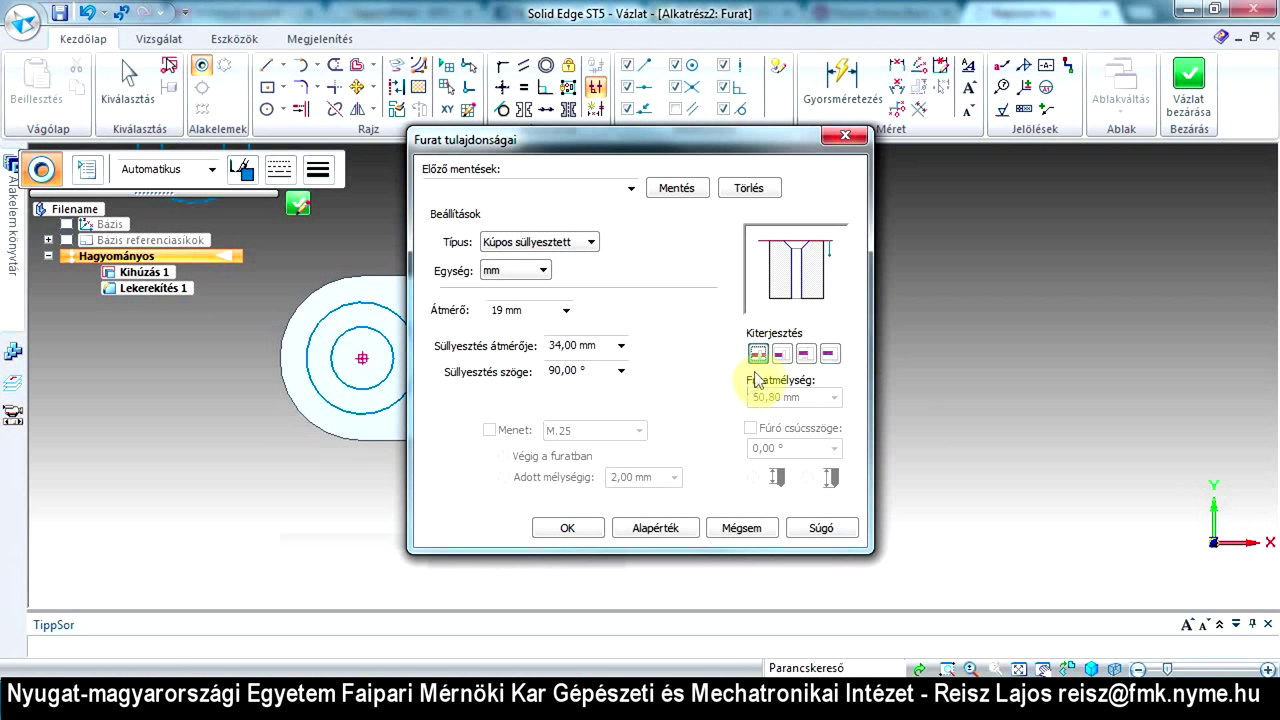
left_click(568, 530)
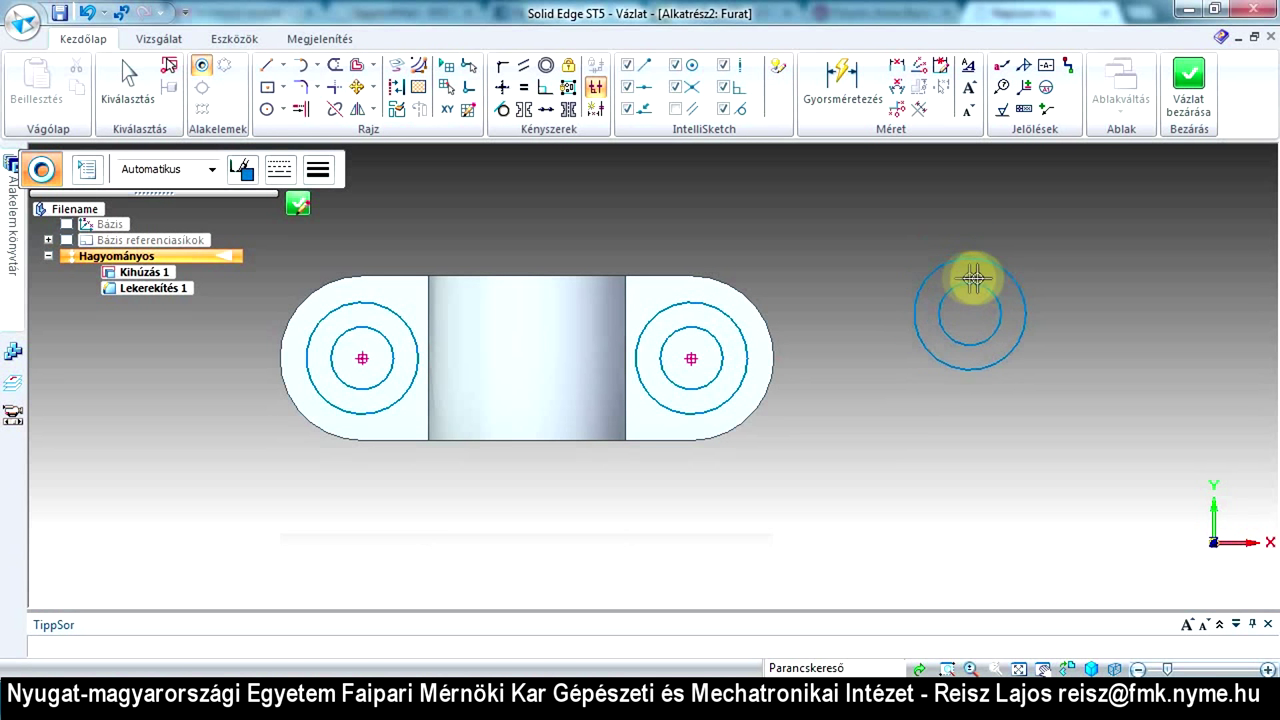
Close the hole sketch, direct both holes downward through the base flanges, and finish the hole feature
left_click(1193, 102)
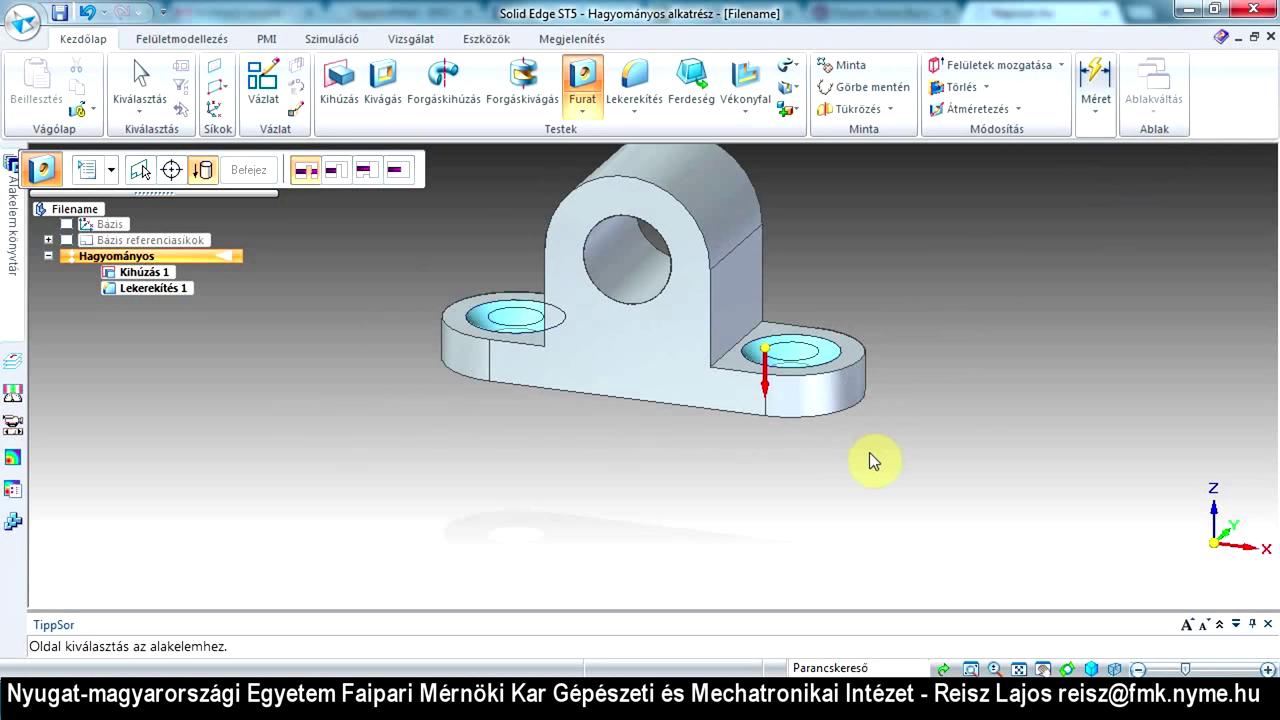
left_click(827, 282)
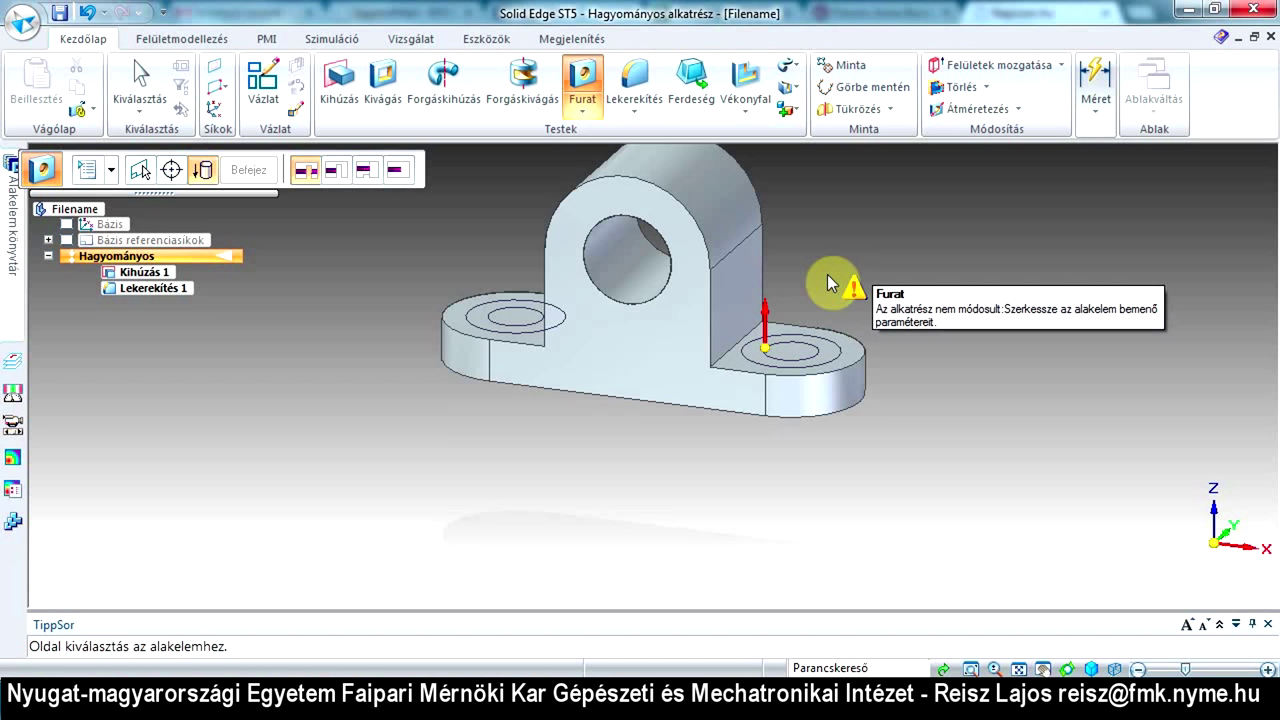
left_click(831, 432)
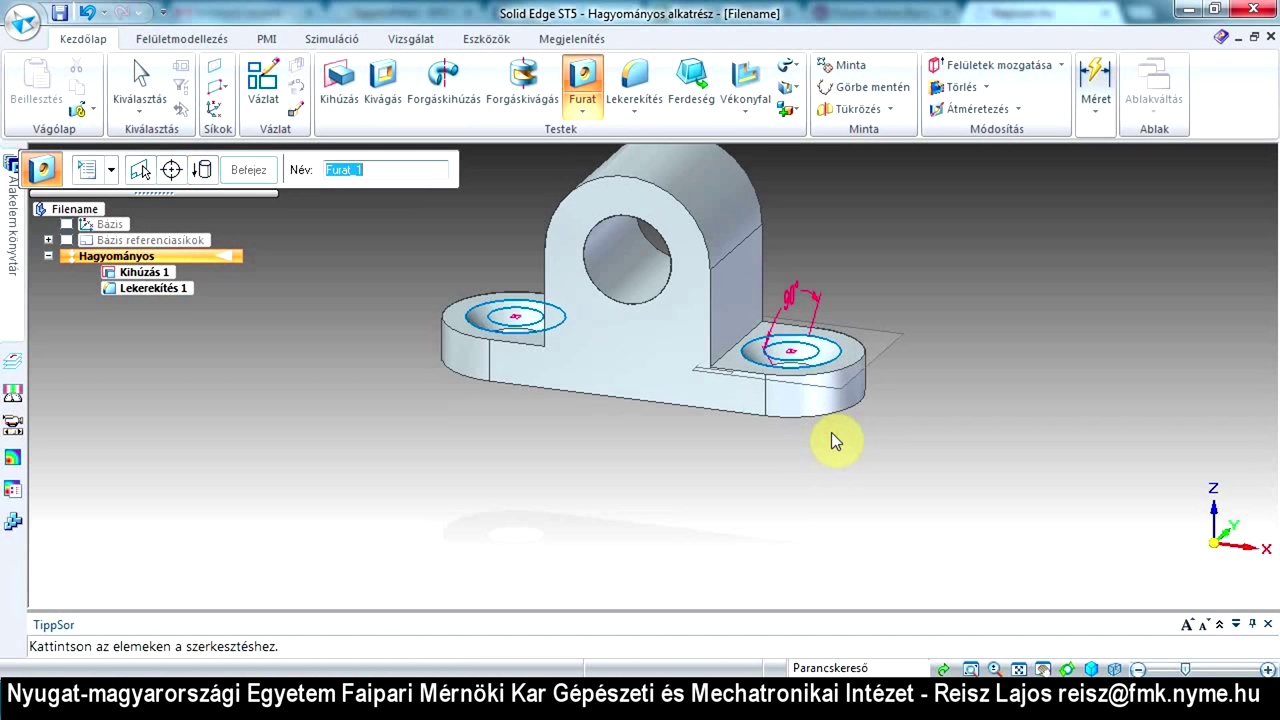
left_click(251, 171)
Start a Cut sketch on a parallel plane (Párhuzamos sík) offset 20 mm upward from the underside of the base
middle_click_drag(477, 409, 500, 357)
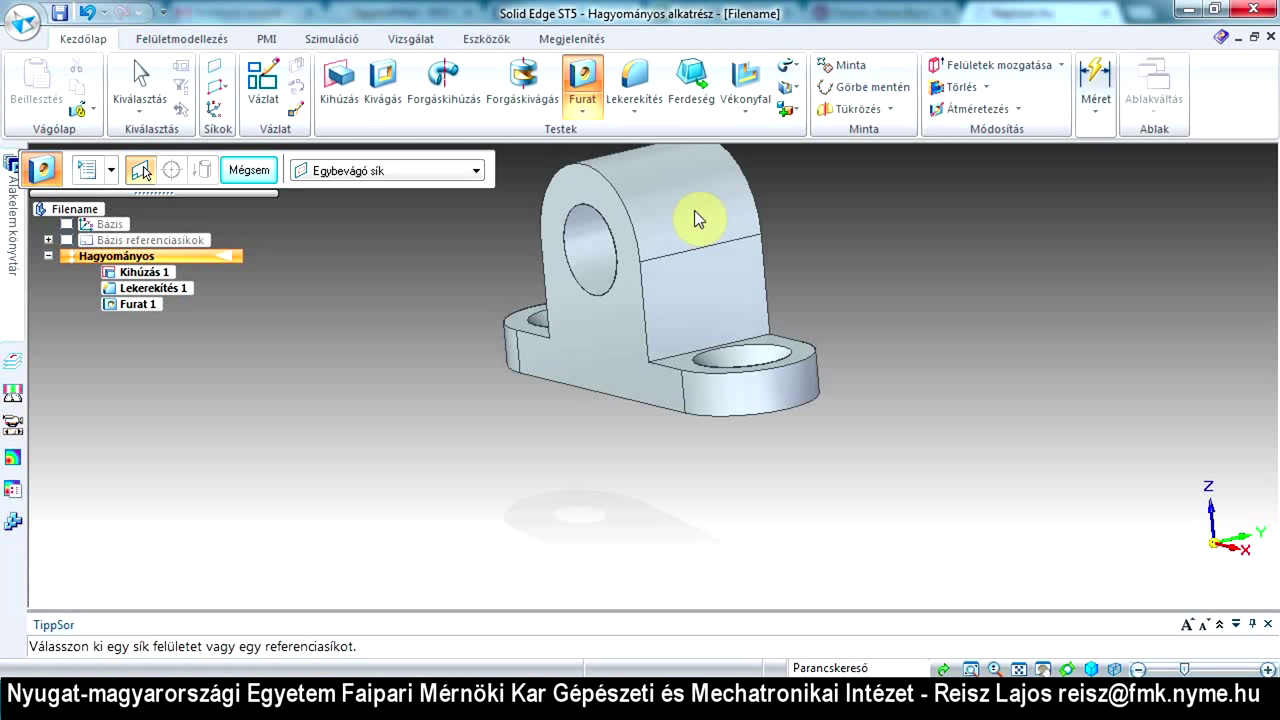
left_click(728, 311)
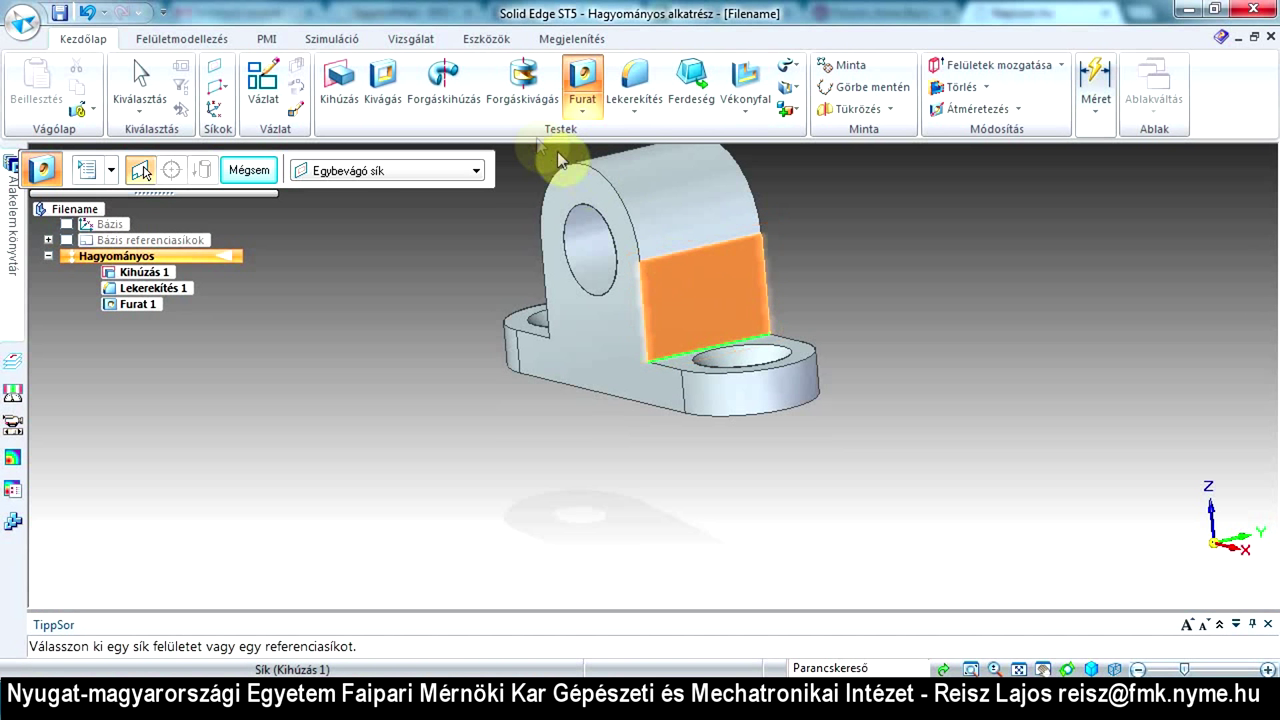
left_click(386, 86)
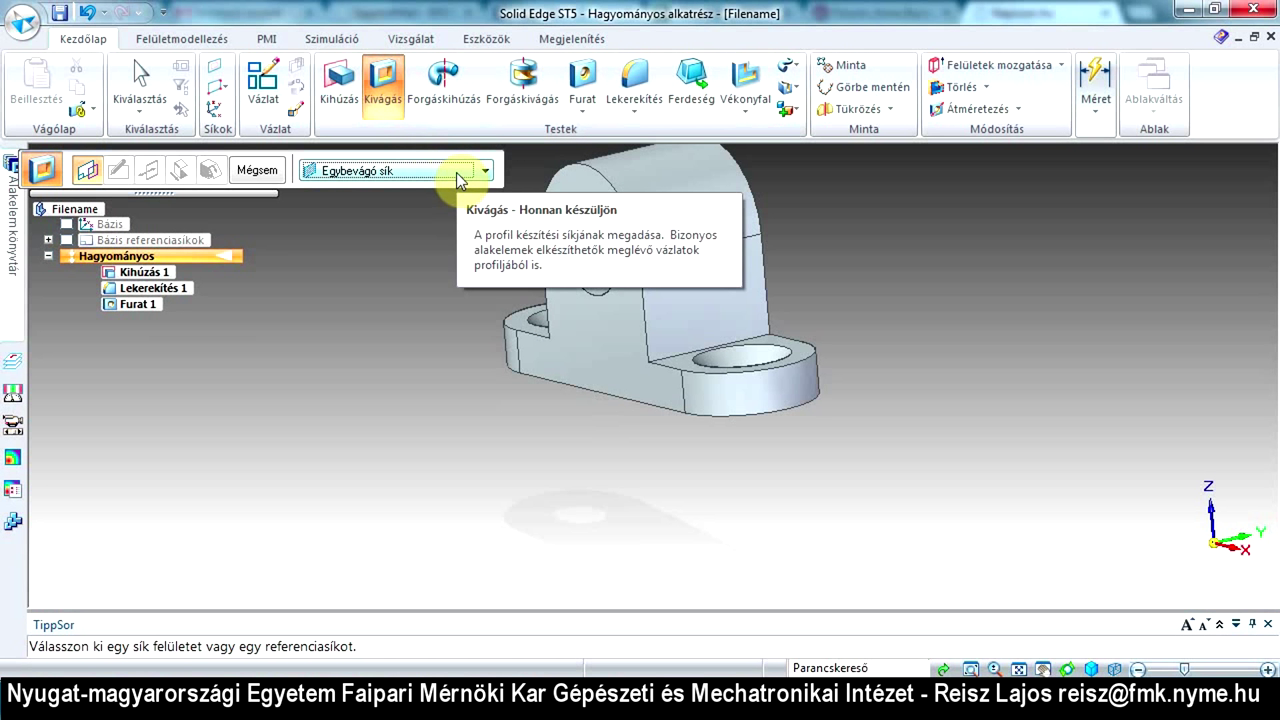
left_click(459, 179)
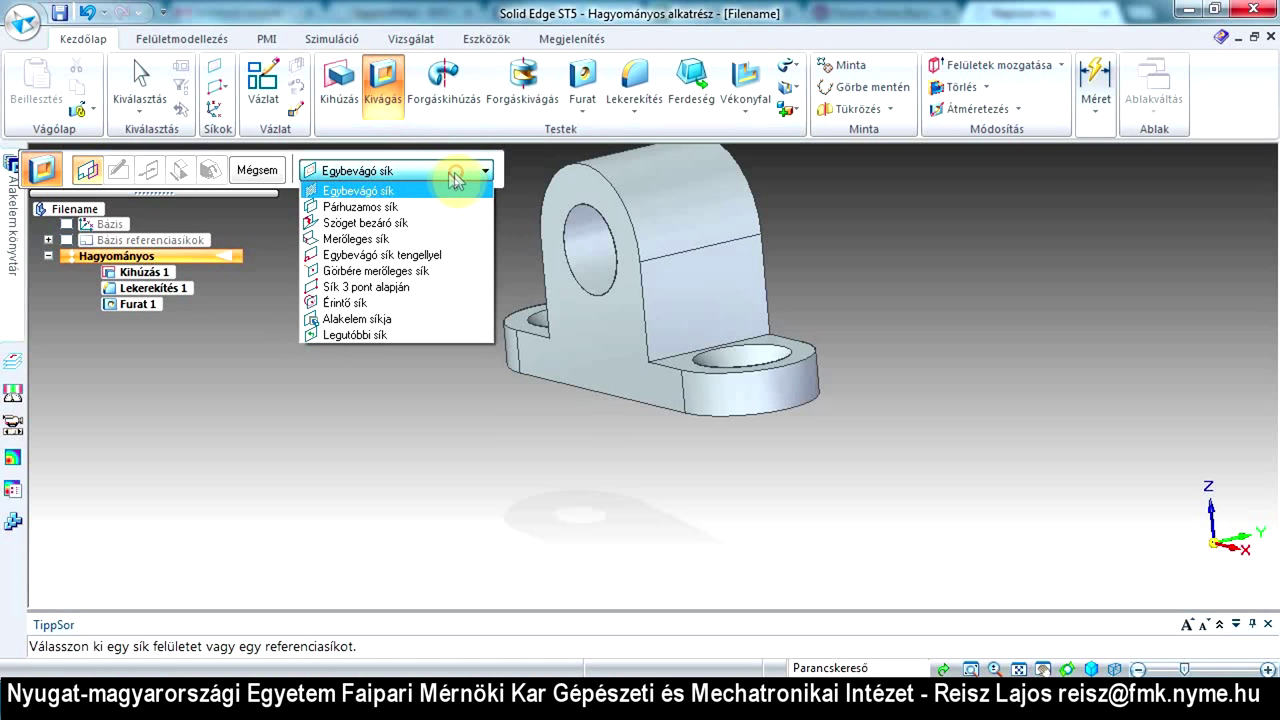
left_click(414, 208)
middle_click_drag(577, 466, 666, 386)
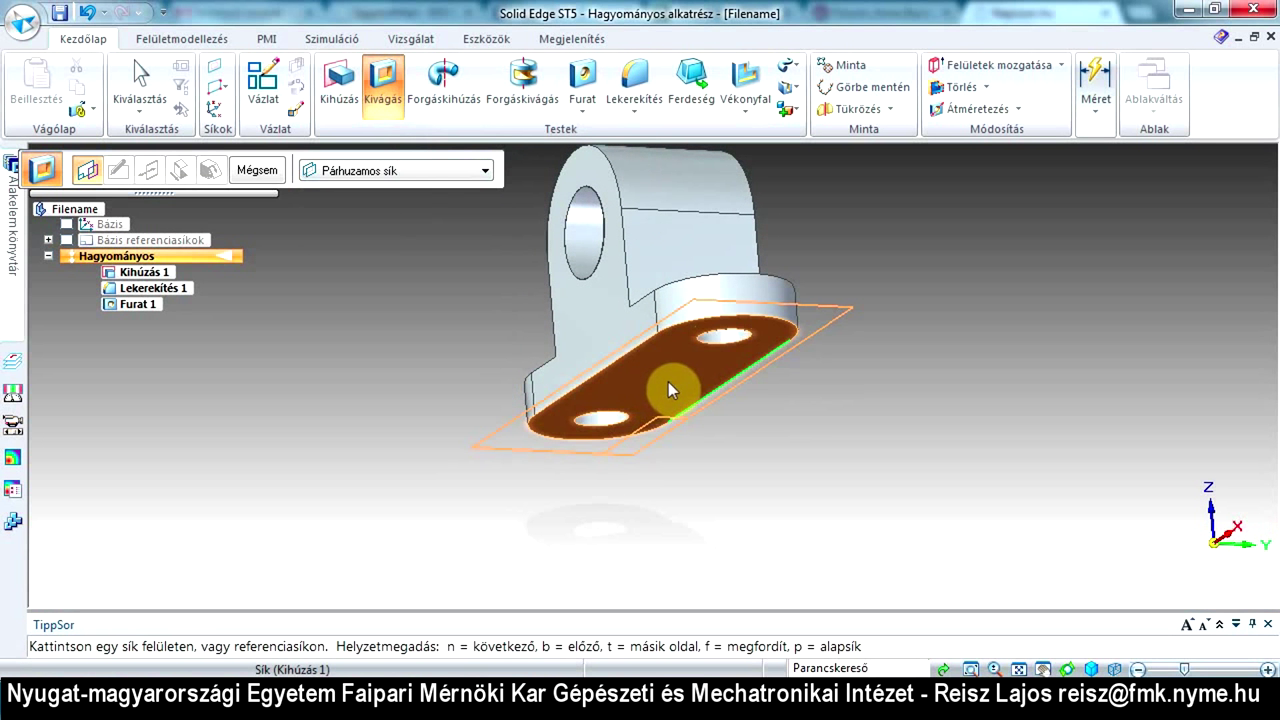
left_click(668, 382)
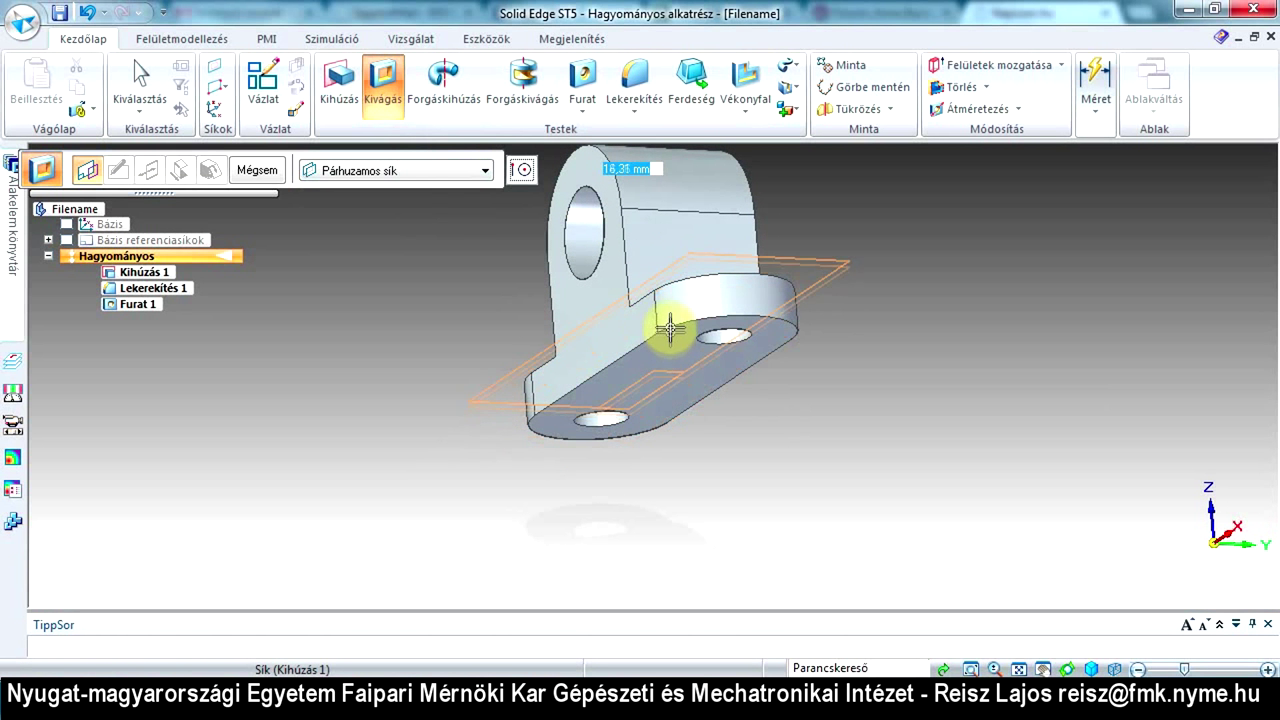
type("20")
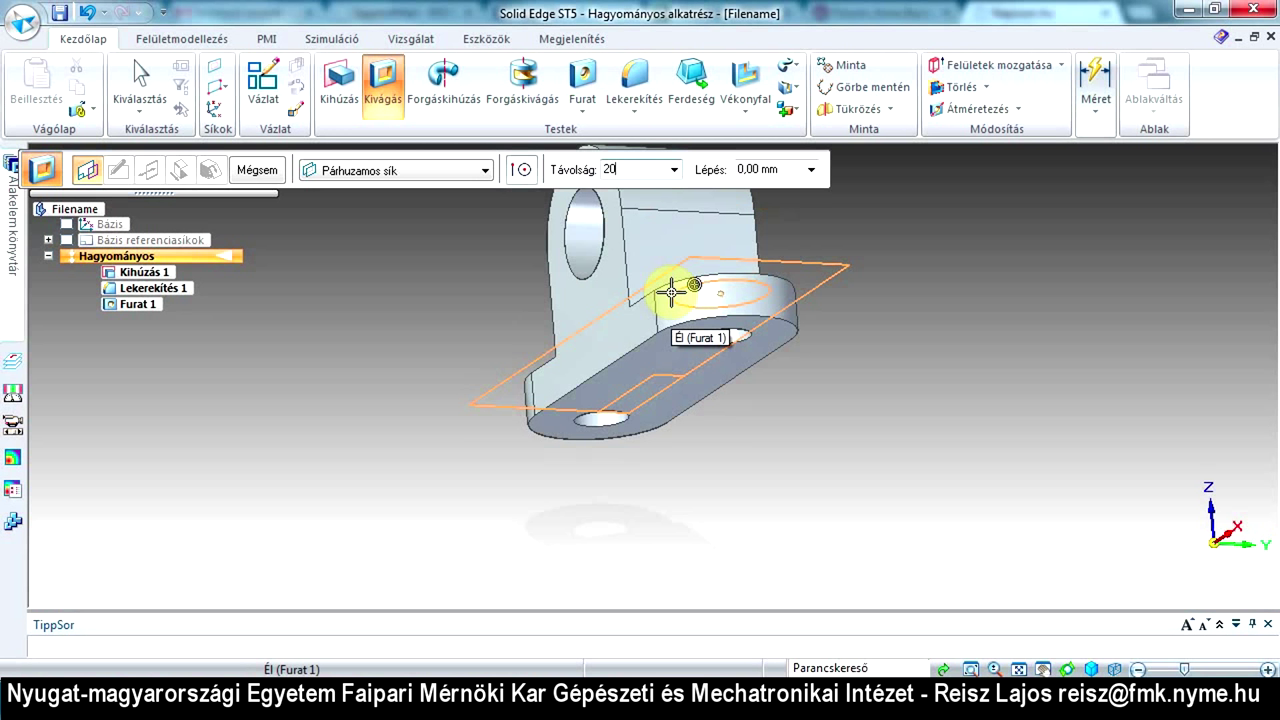
key("Tab")
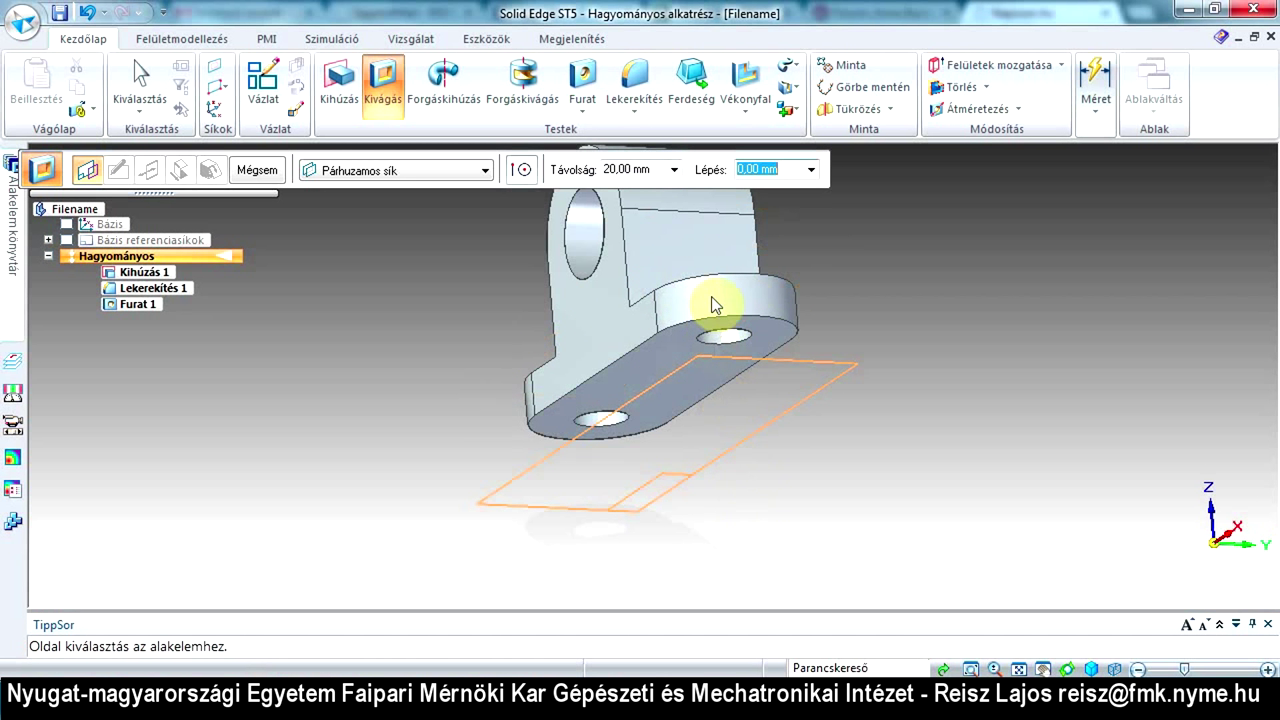
middle_click_drag(703, 249, 714, 314)
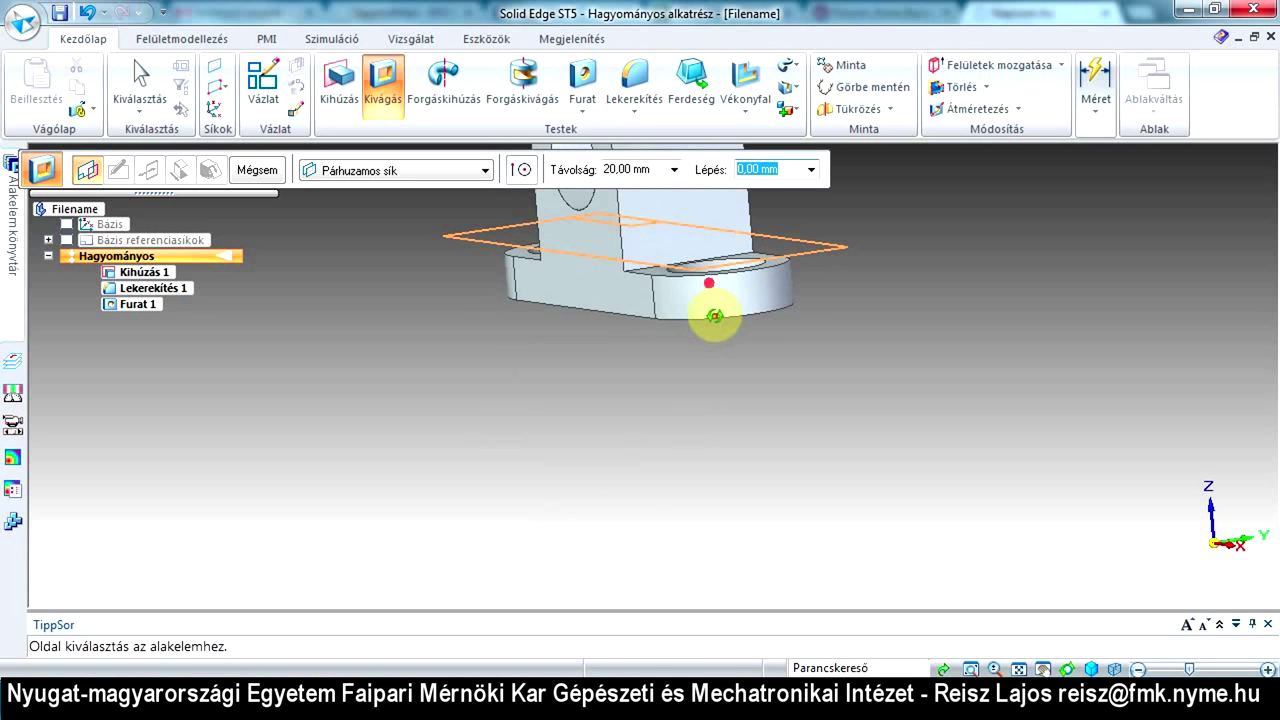
left_click(763, 235)
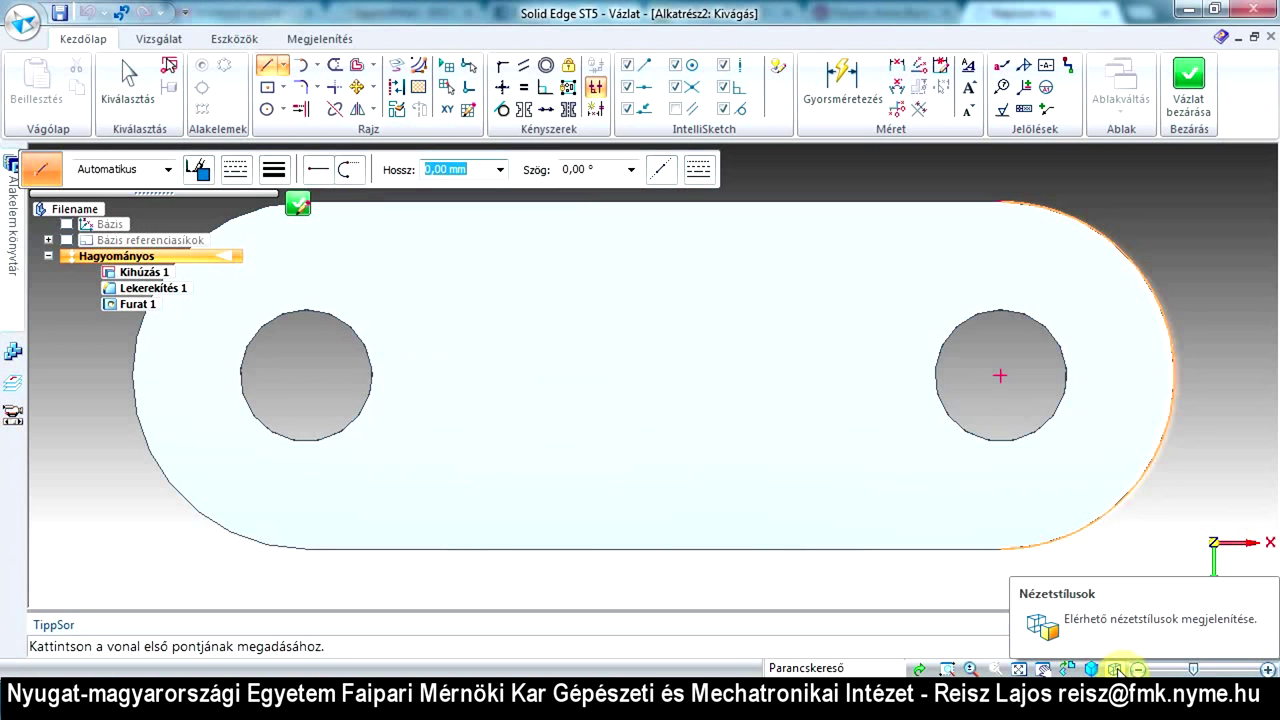
Examine the 20 mm offset sketch plane's position in the part from several angles in wireframe and shaded display
left_click(1114, 667)
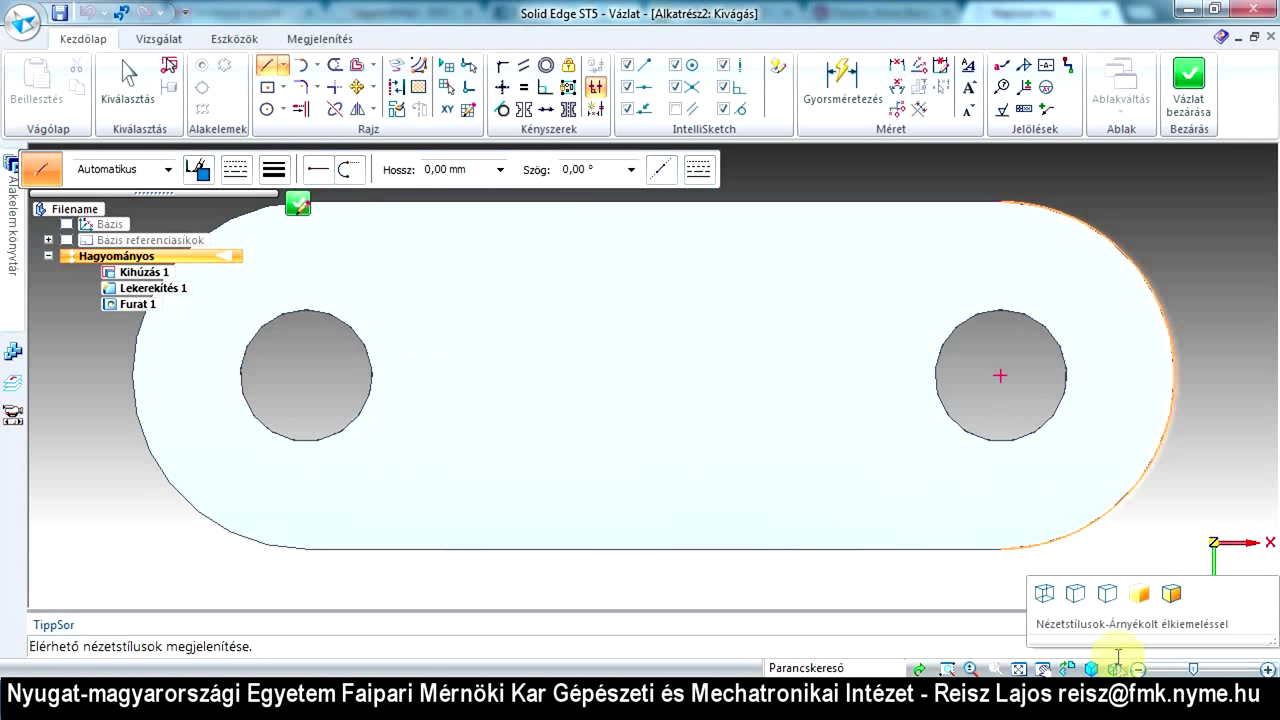
left_click(1048, 597)
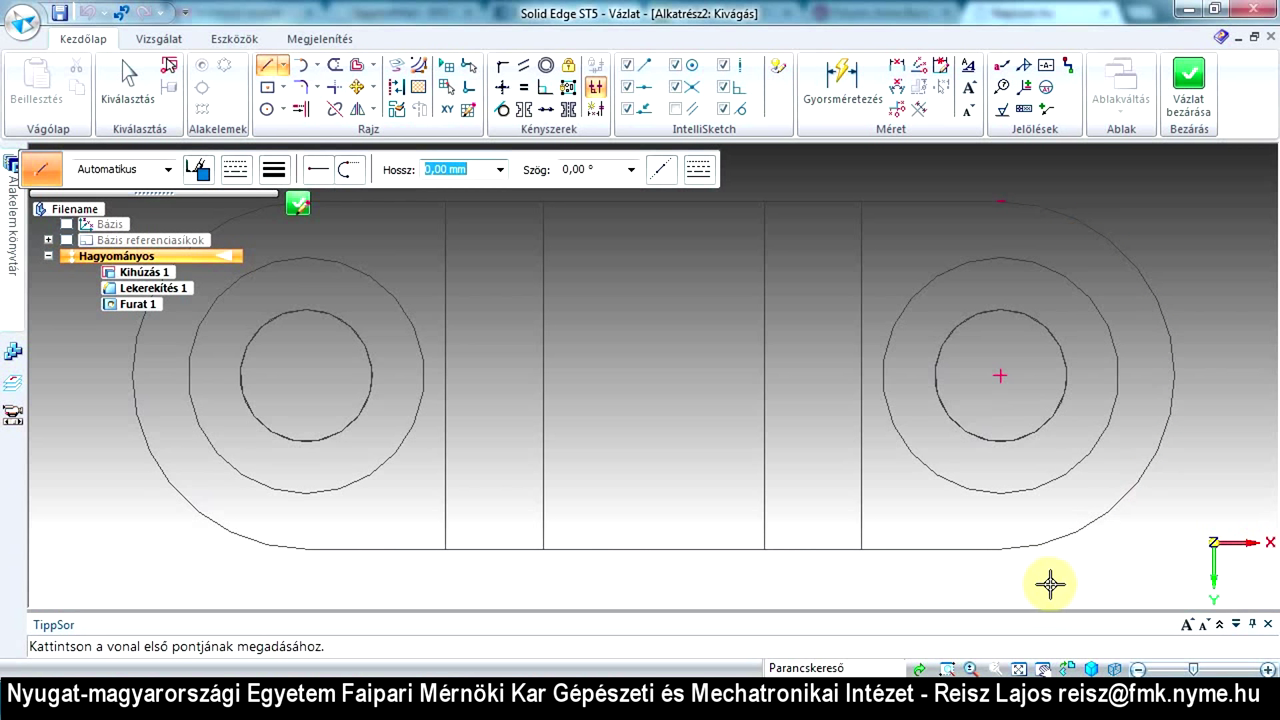
scroll(1070, 582, "down", 4)
scroll(866, 399, "up", 2)
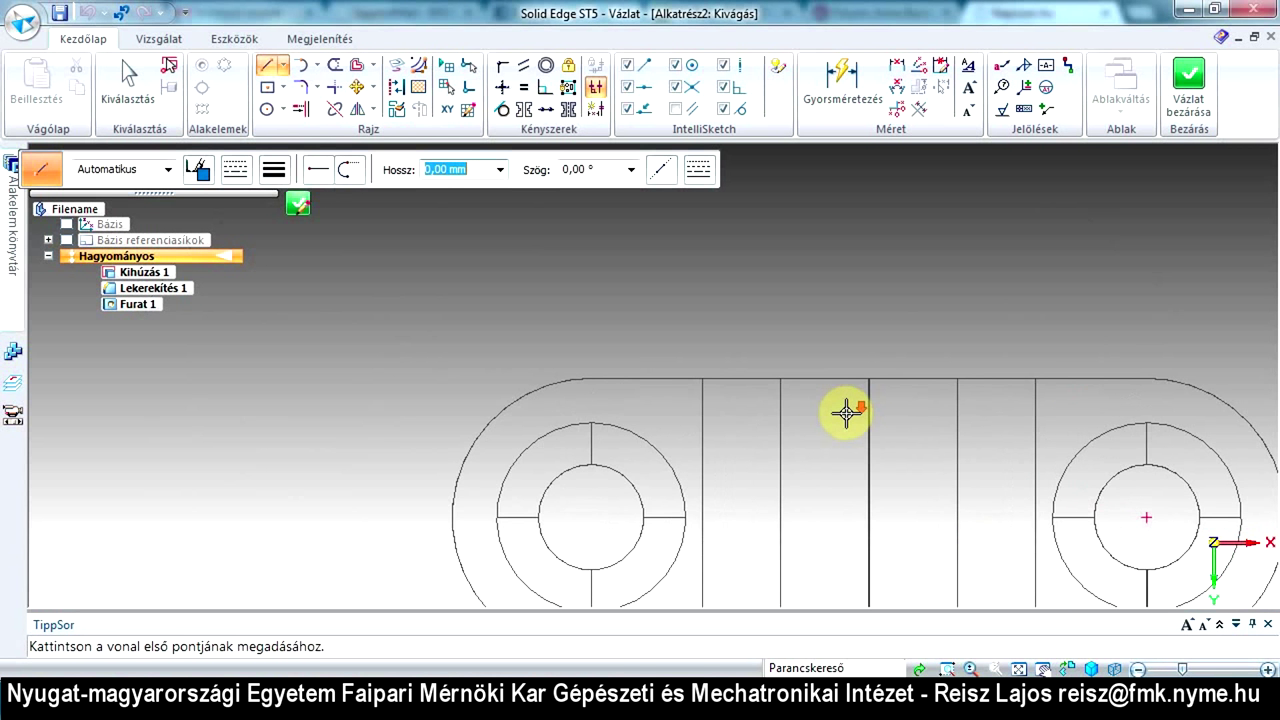
scroll(846, 389, "down", 3)
scroll(879, 462, "up", 1)
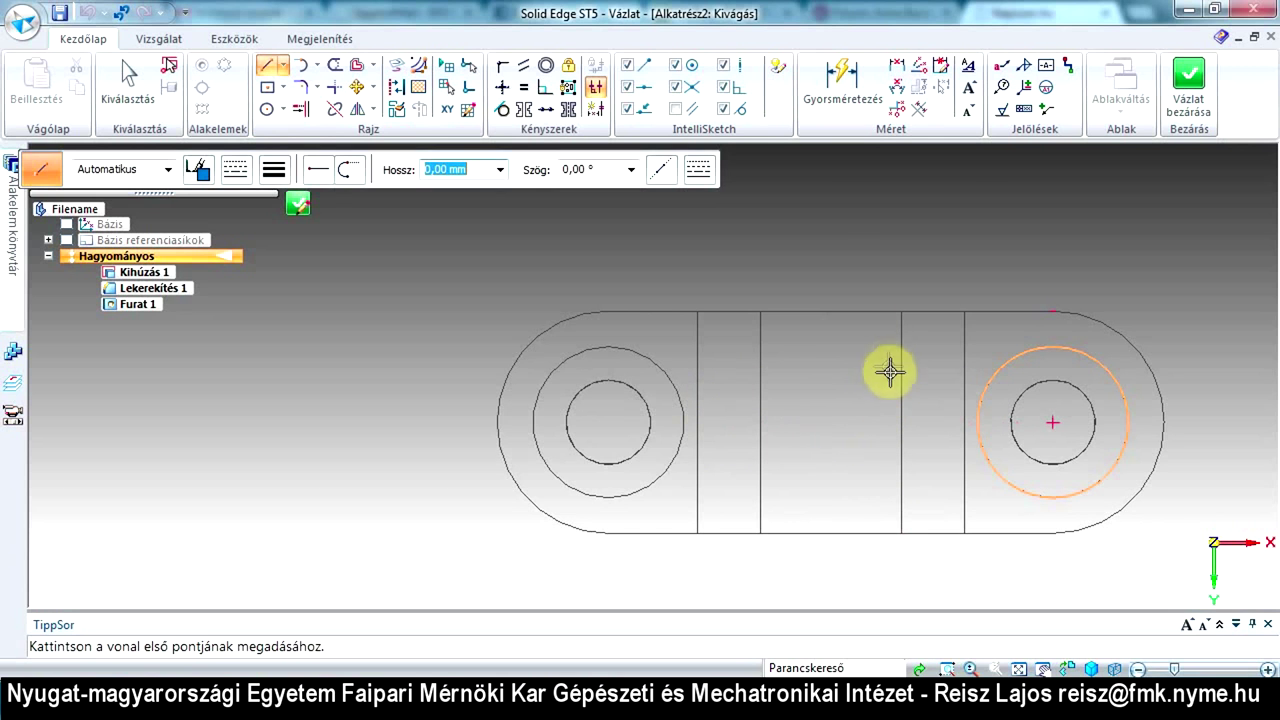
middle_click_drag(869, 346, 784, 503)
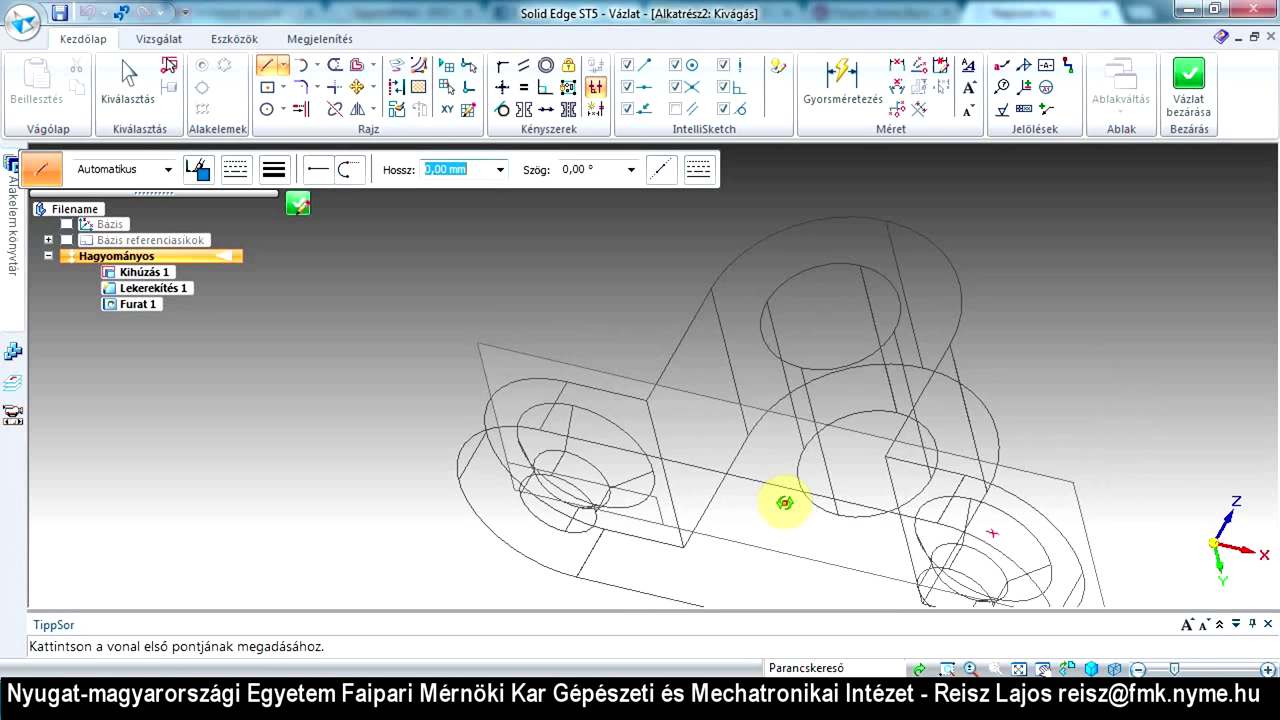
left_click(1113, 668)
left_click(1168, 598)
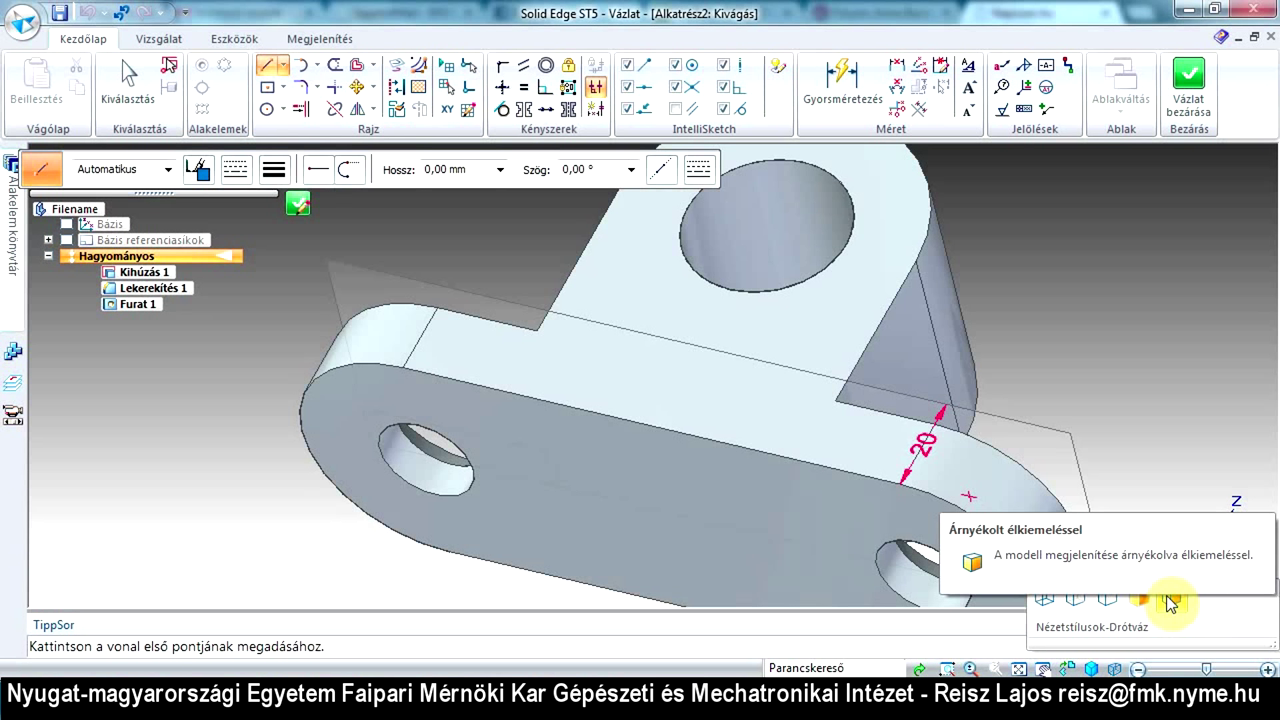
left_click(1170, 600)
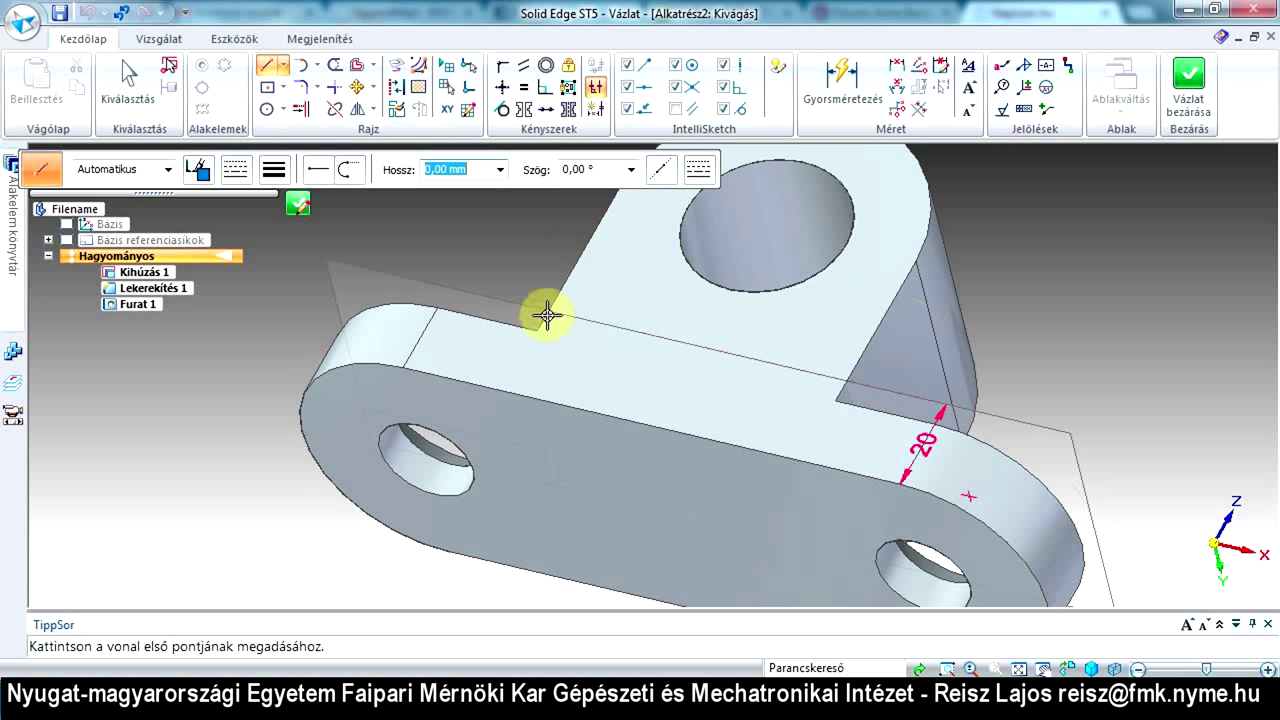
middle_click_drag(645, 255, 780, 460)
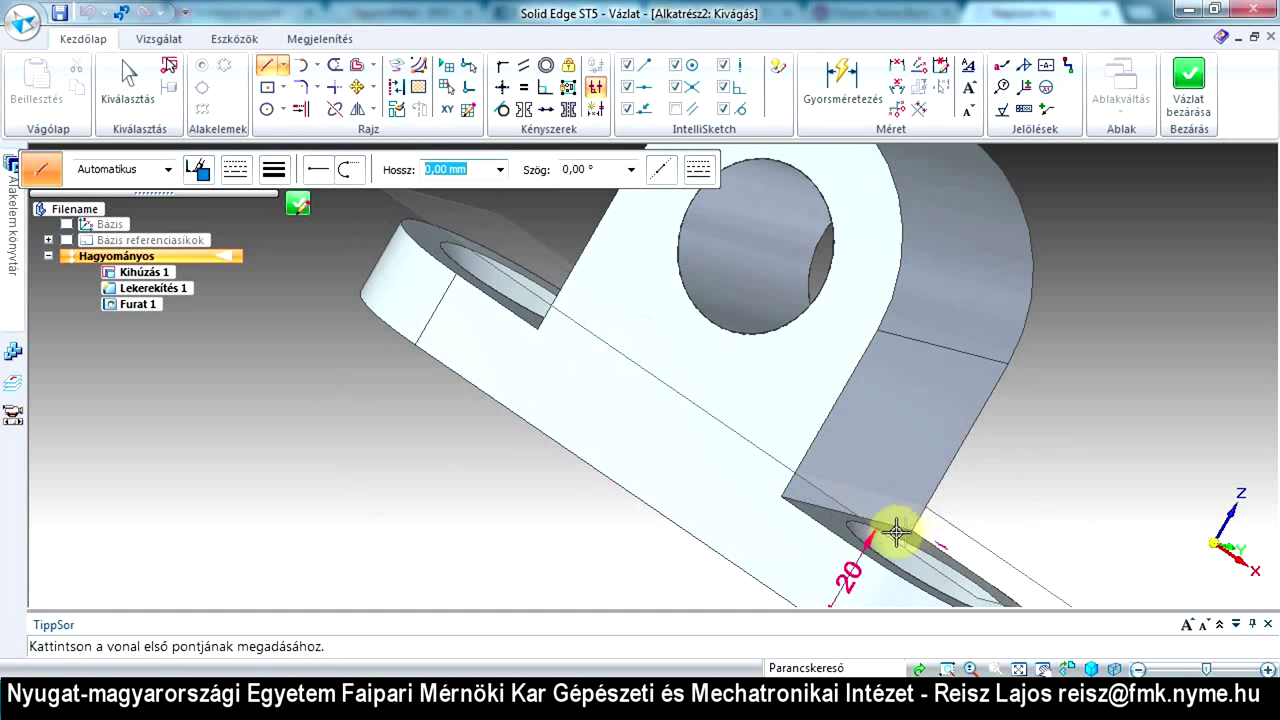
middle_click_drag(666, 494, 574, 388)
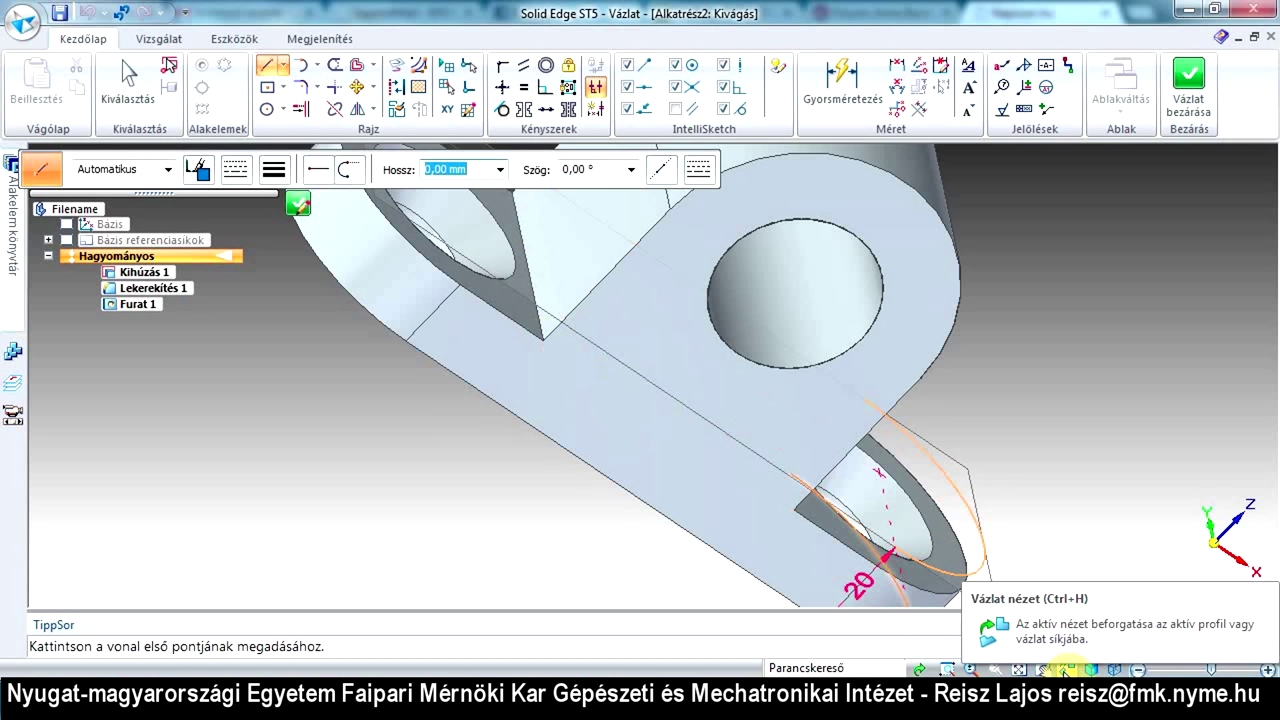
Align the view with the cut's sketch plane and display the model as a wireframe
left_click(1067, 669)
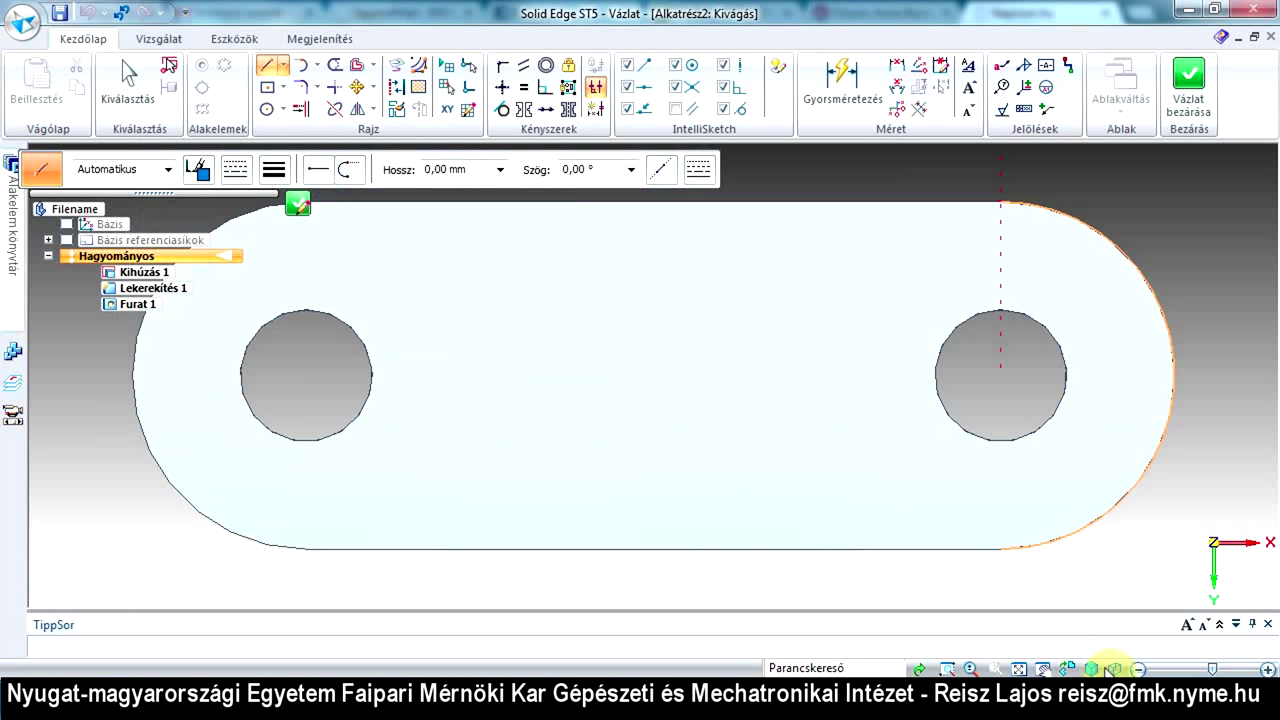
left_click(1112, 668)
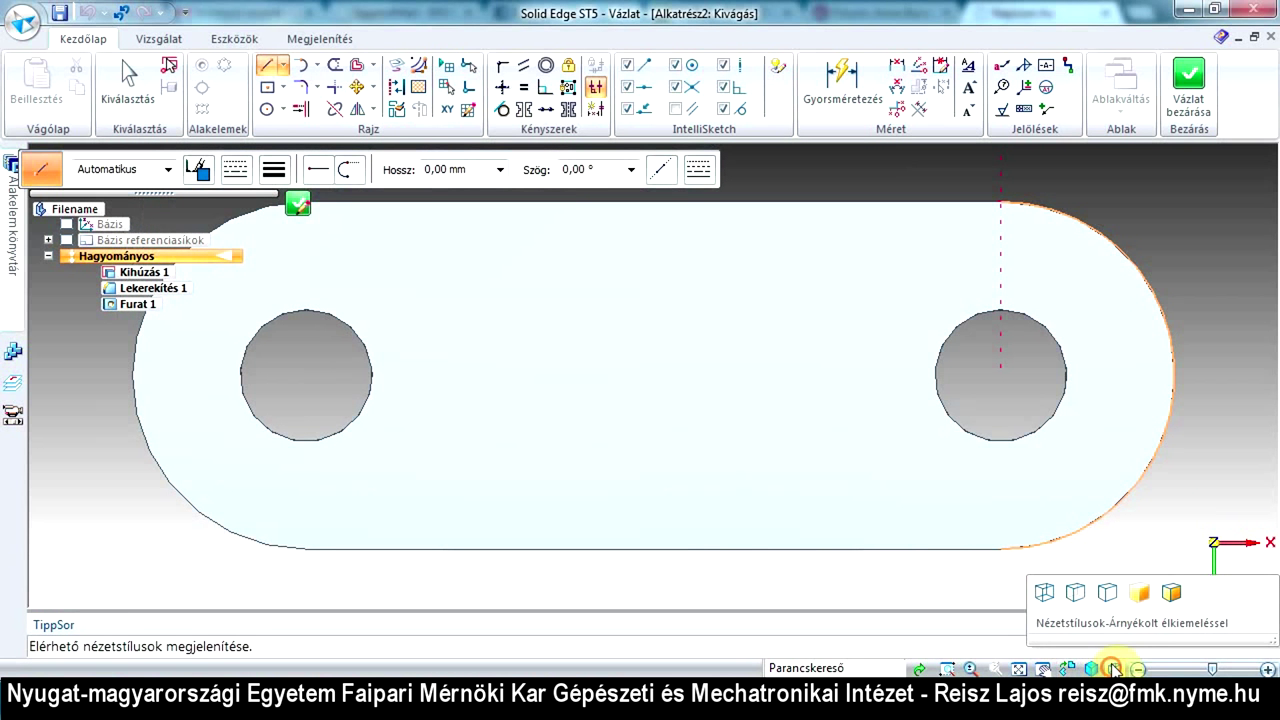
left_click(1046, 598)
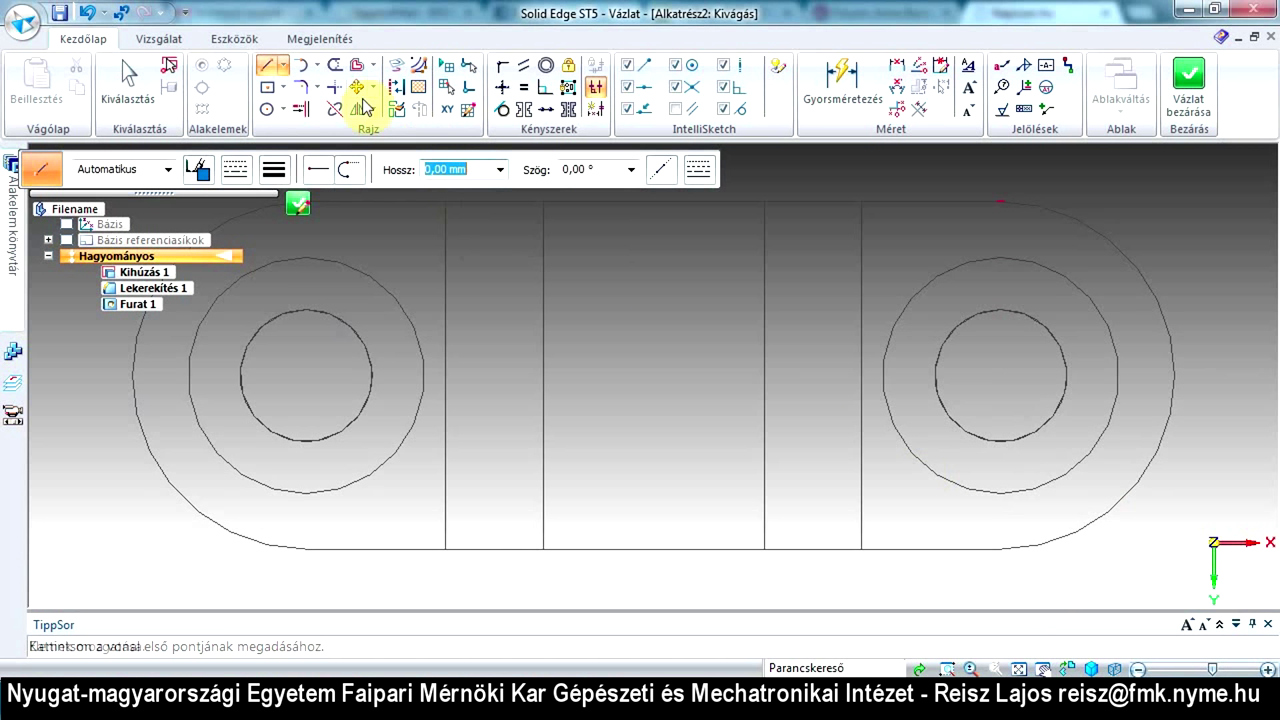
Show the base reference planes and draw a rectangle centered on their intersection, 60 mm wide to the upright's side edges and about 28.4 mm high
left_click(272, 92)
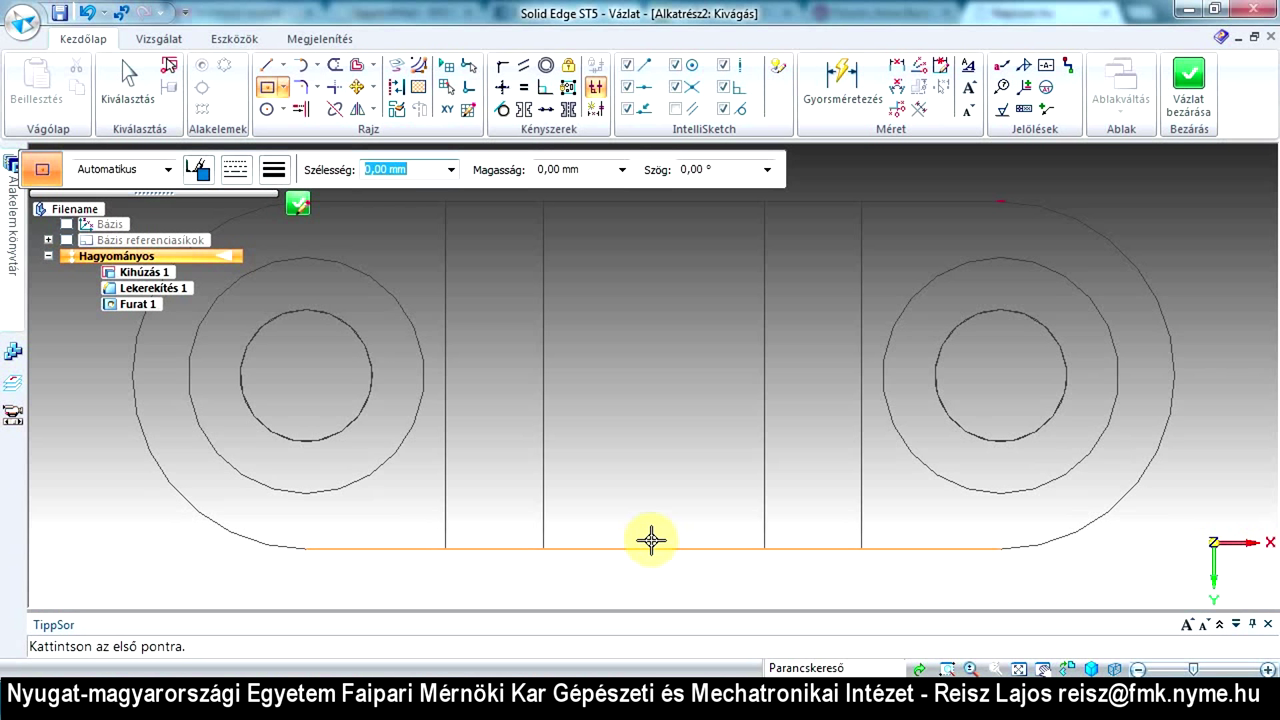
left_click(66, 241)
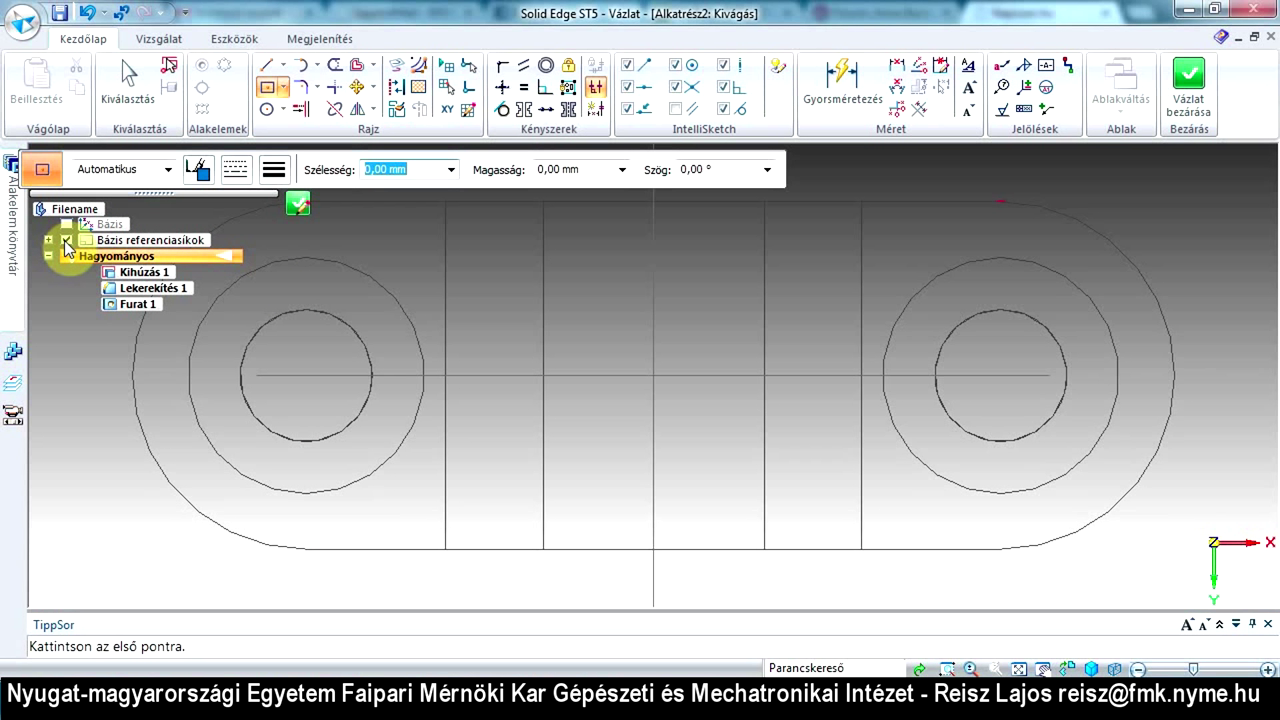
left_click(267, 87)
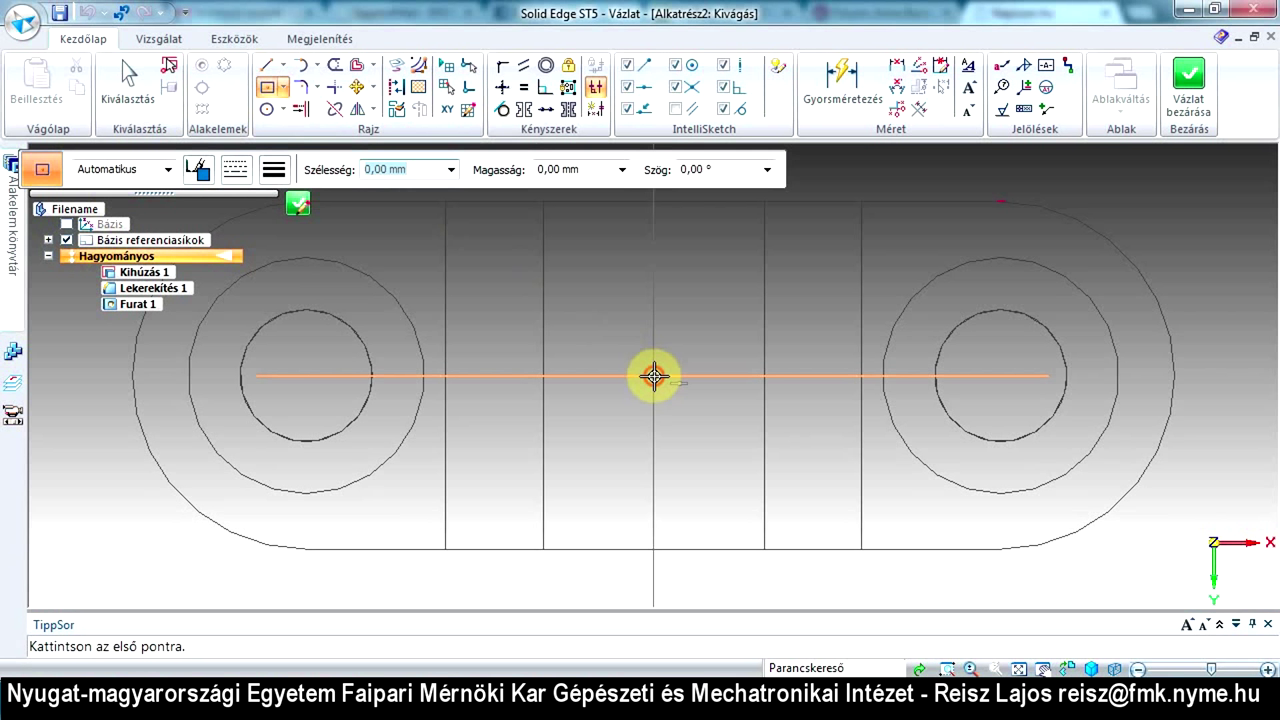
left_click(653, 376)
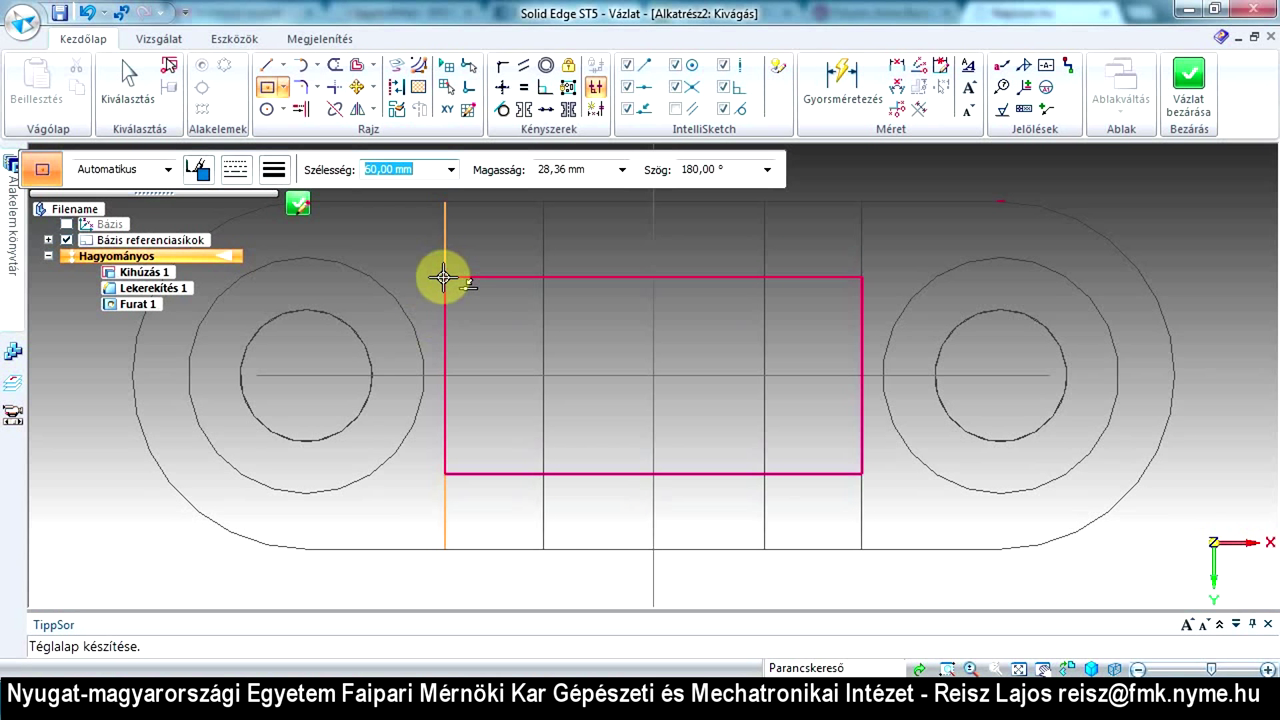
left_click(444, 277)
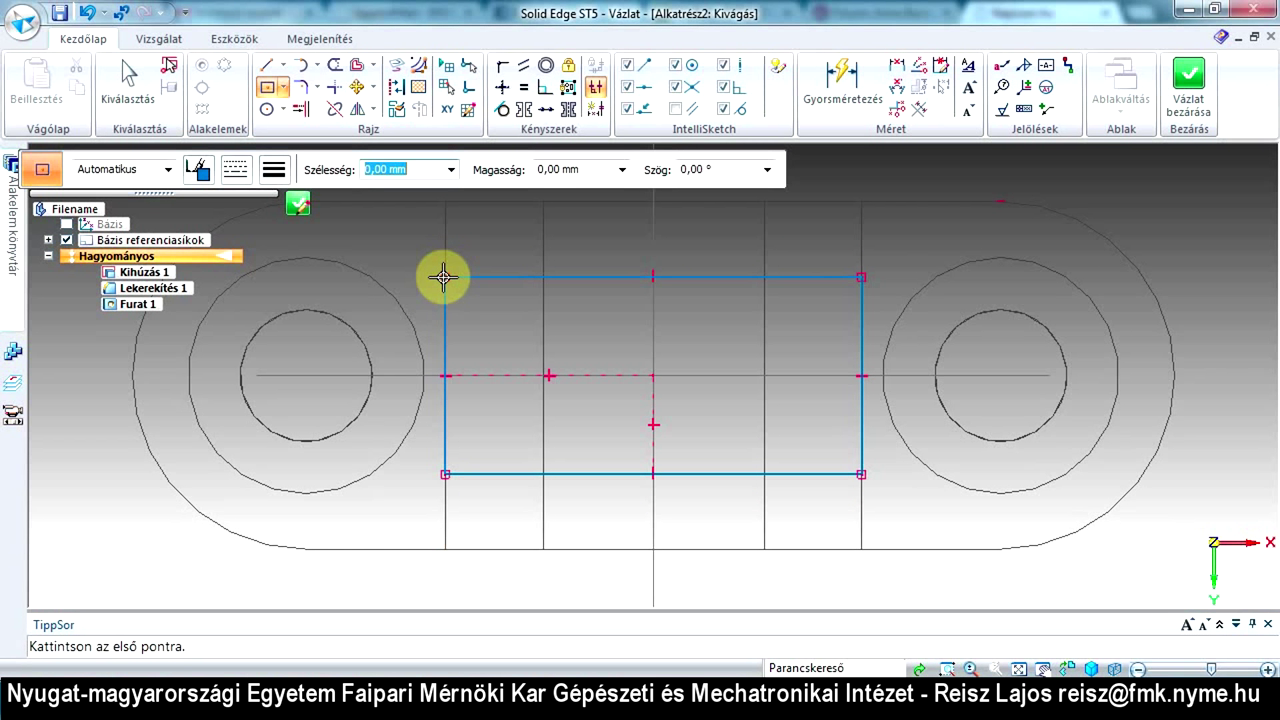
Dimension the cut rectangle's height as 25 mm and close the sketch
left_click(843, 100)
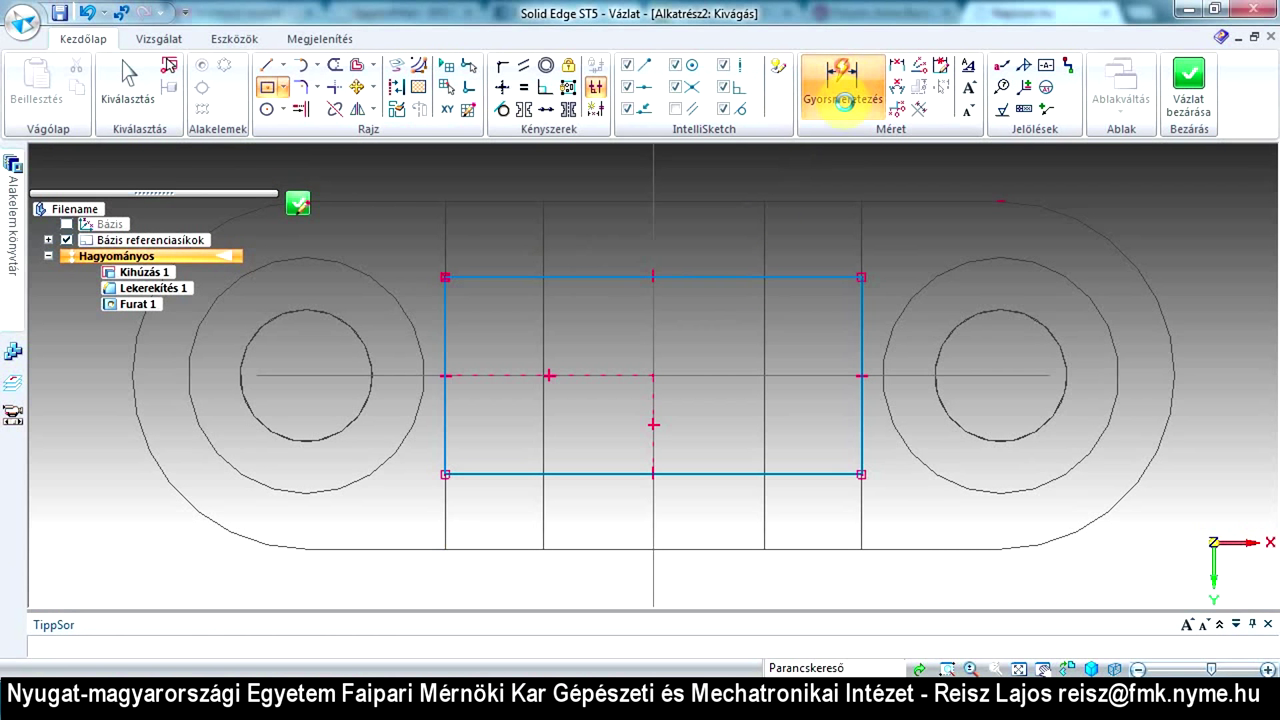
left_click(862, 330)
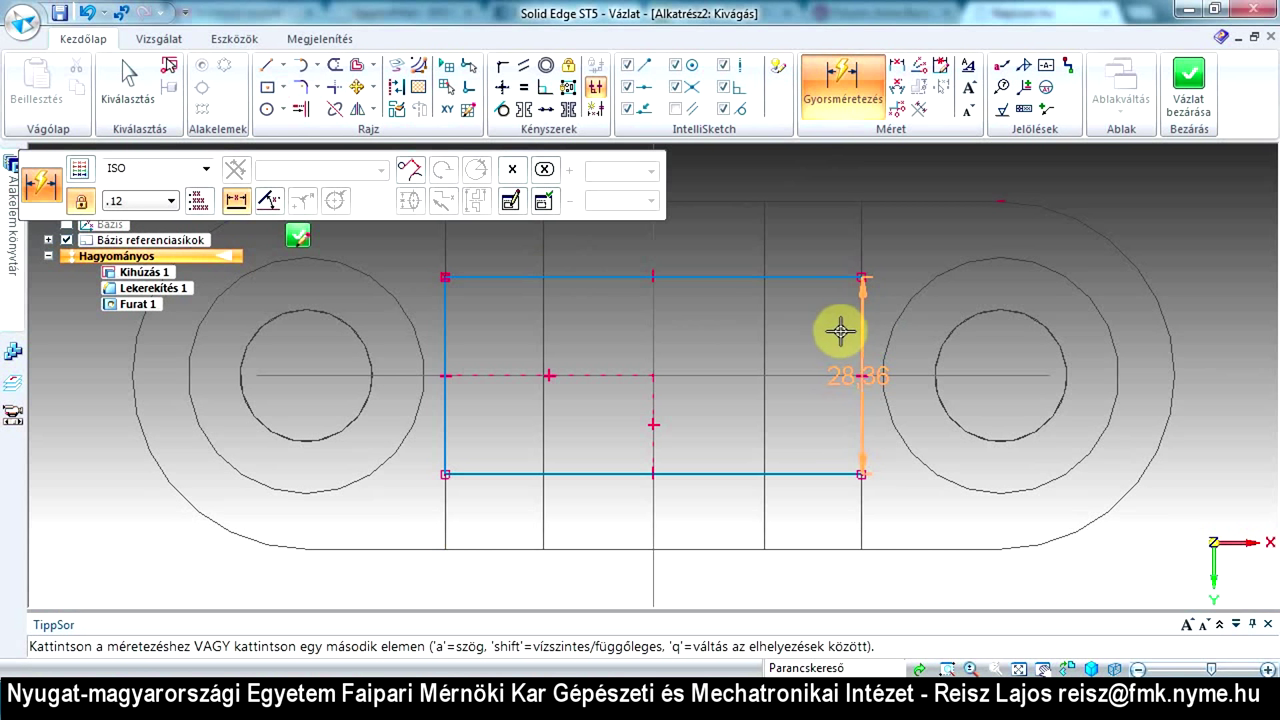
left_click(820, 334)
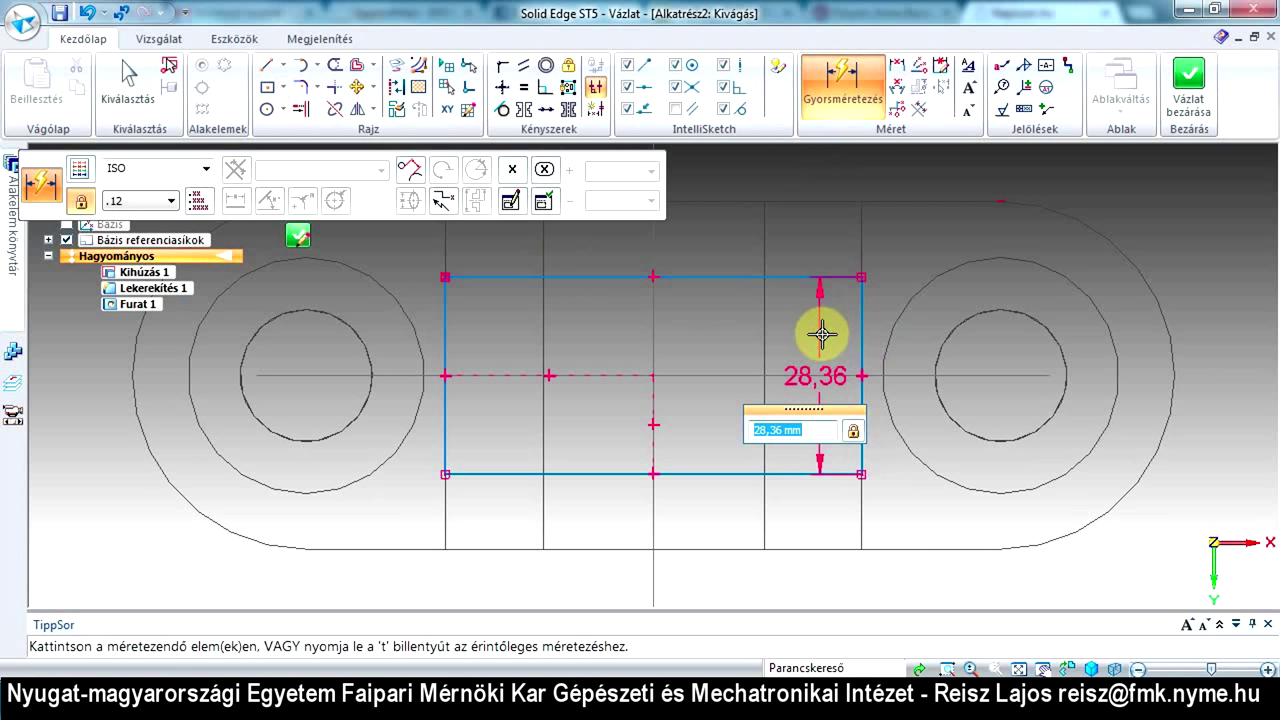
type("25")
key("Return")
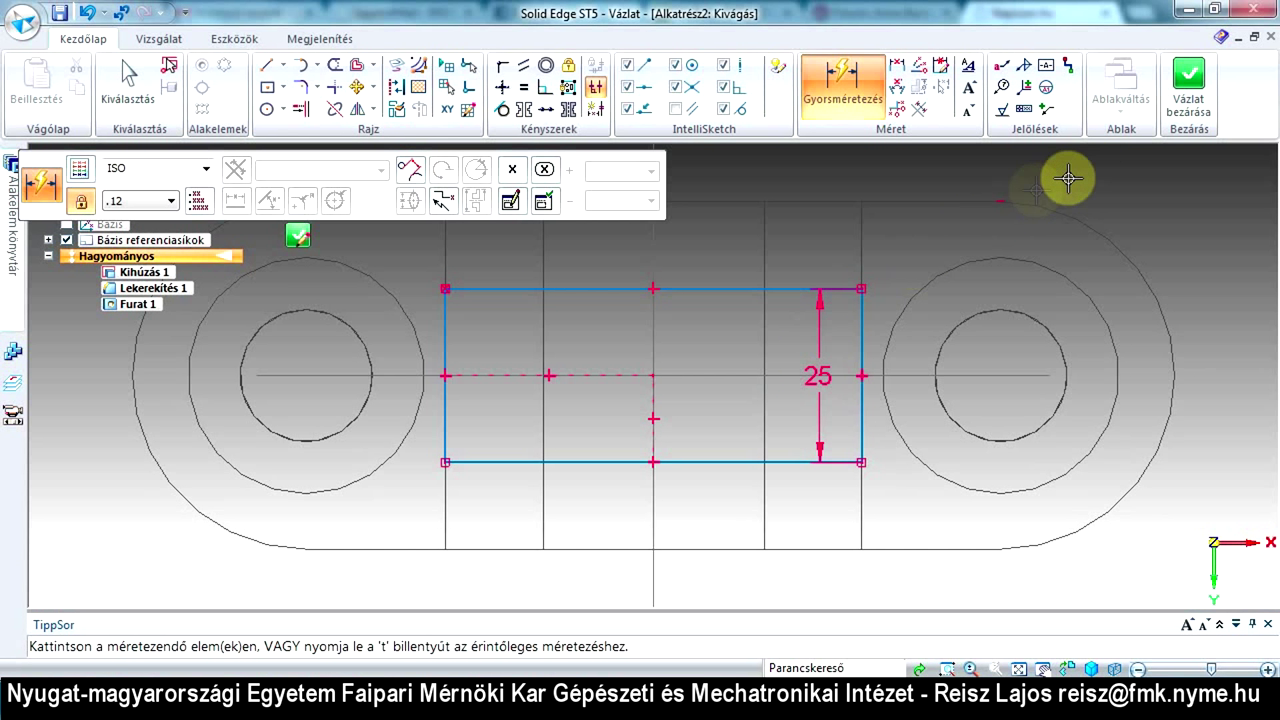
left_click(1190, 90)
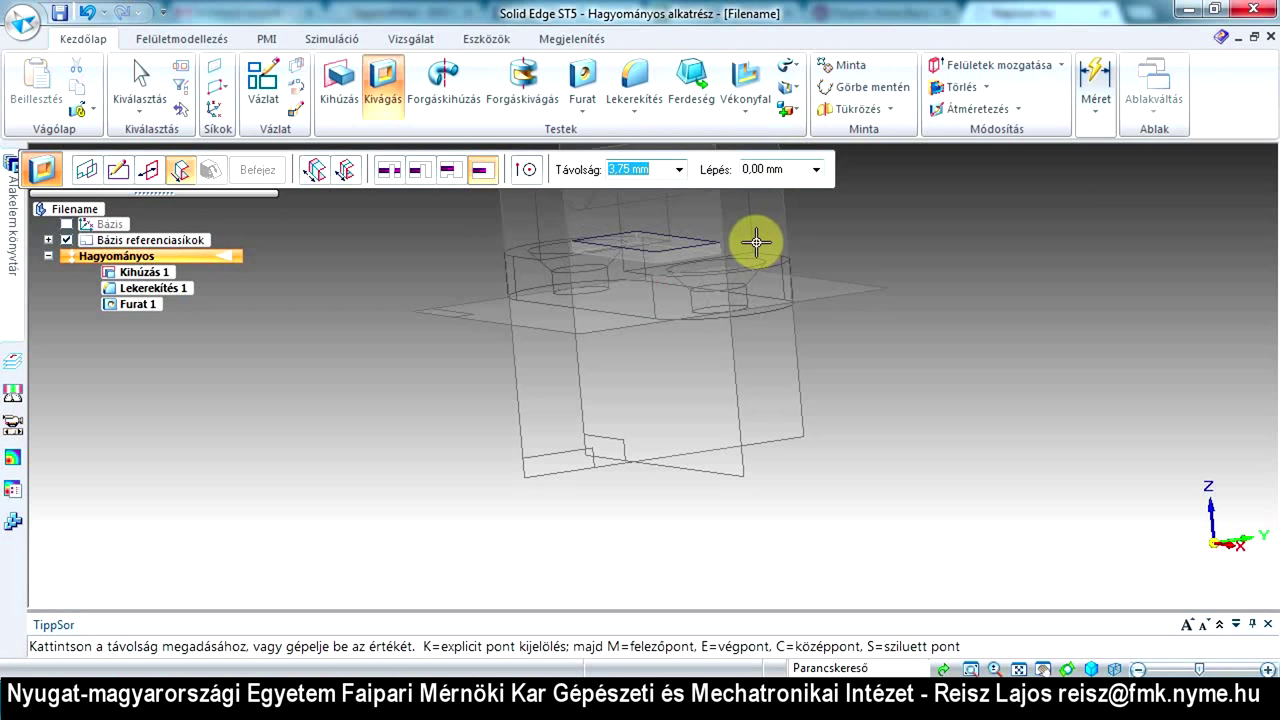
Cut the rectangle upward through the upright with the Through Next (Következőig) extent and finish the feature
middle_click_drag(740, 337, 766, 423)
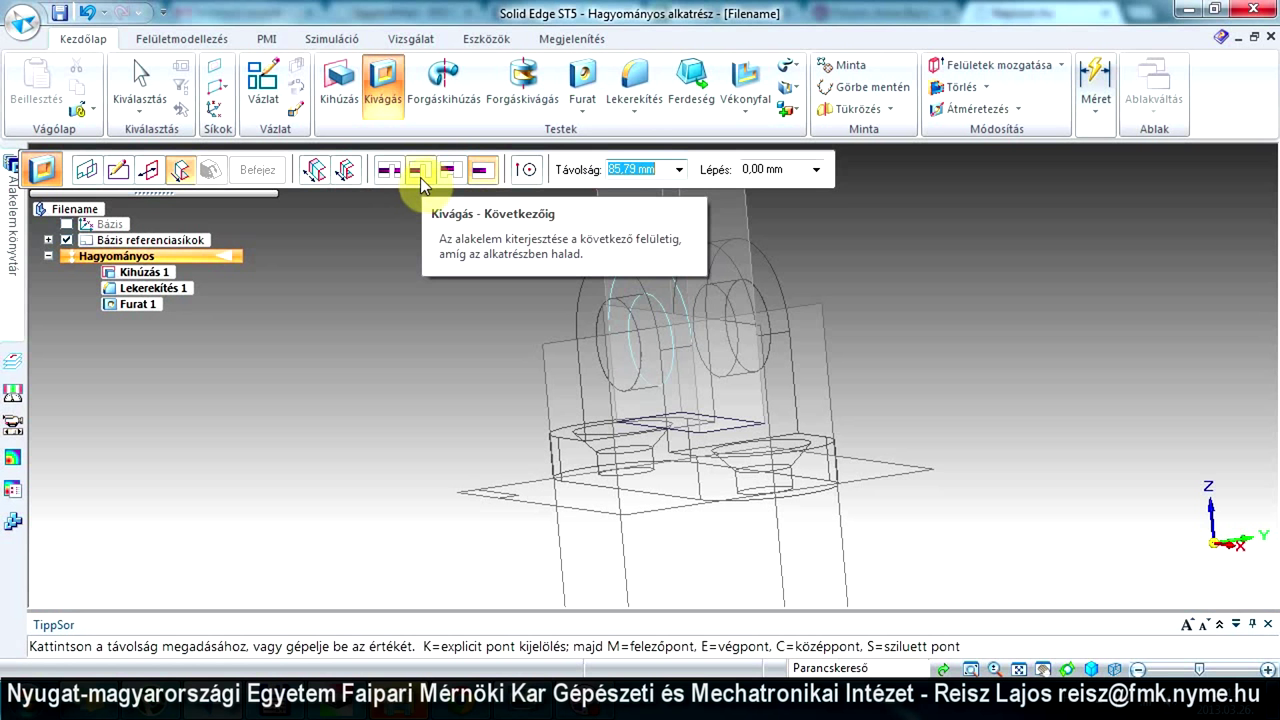
left_click(420, 177)
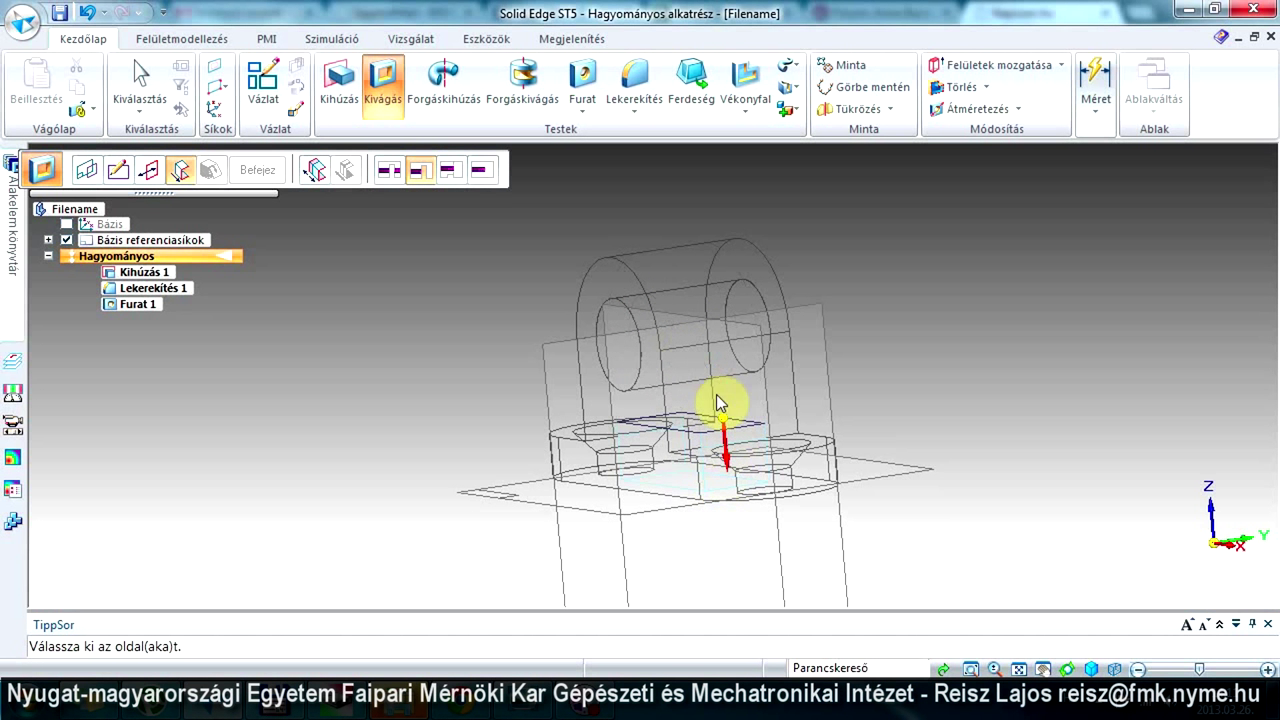
left_click(700, 205)
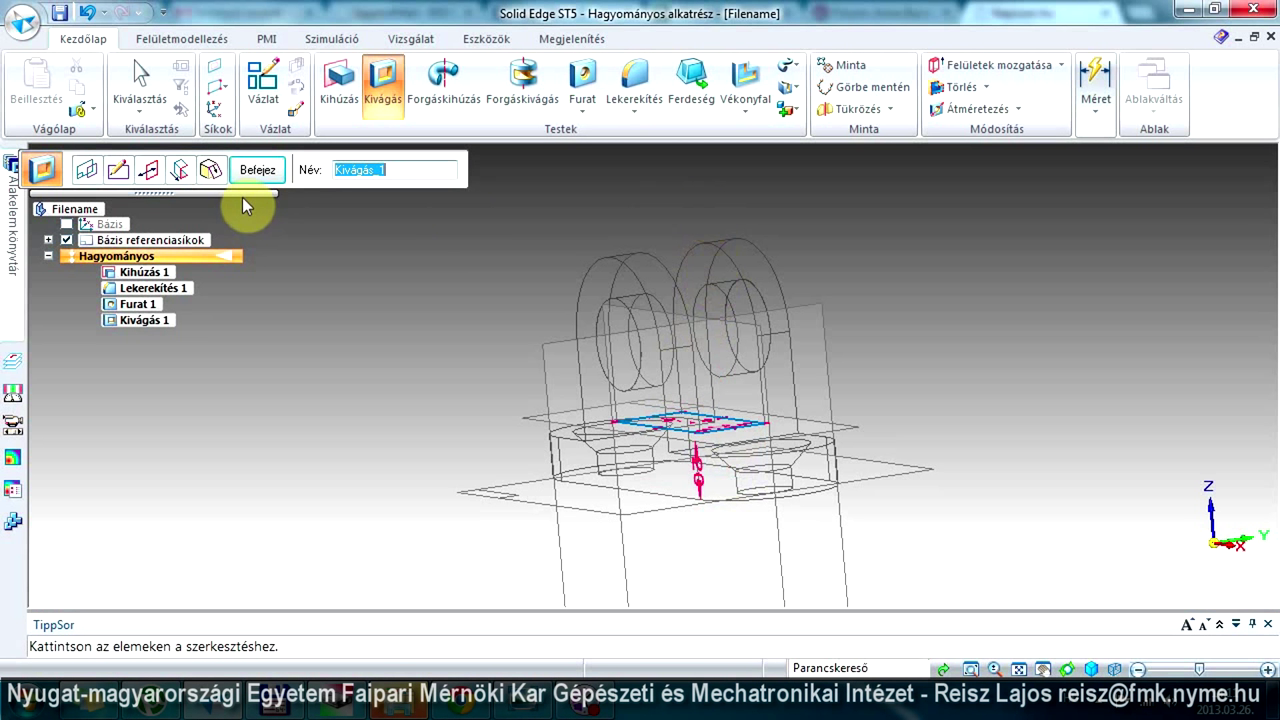
left_click(257, 170)
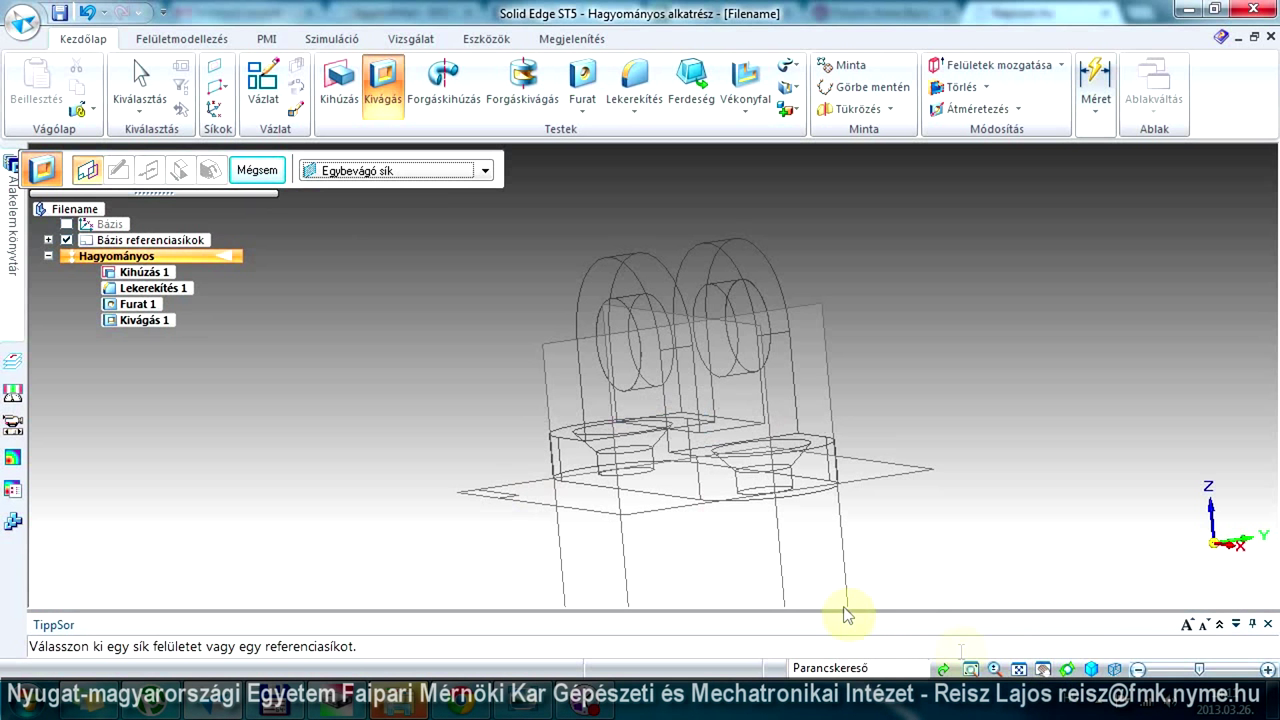
Switch the model from wireframe to shaded display, inspect the finished slot between the two lugs and save the part
left_click(1113, 670)
left_click(1171, 604)
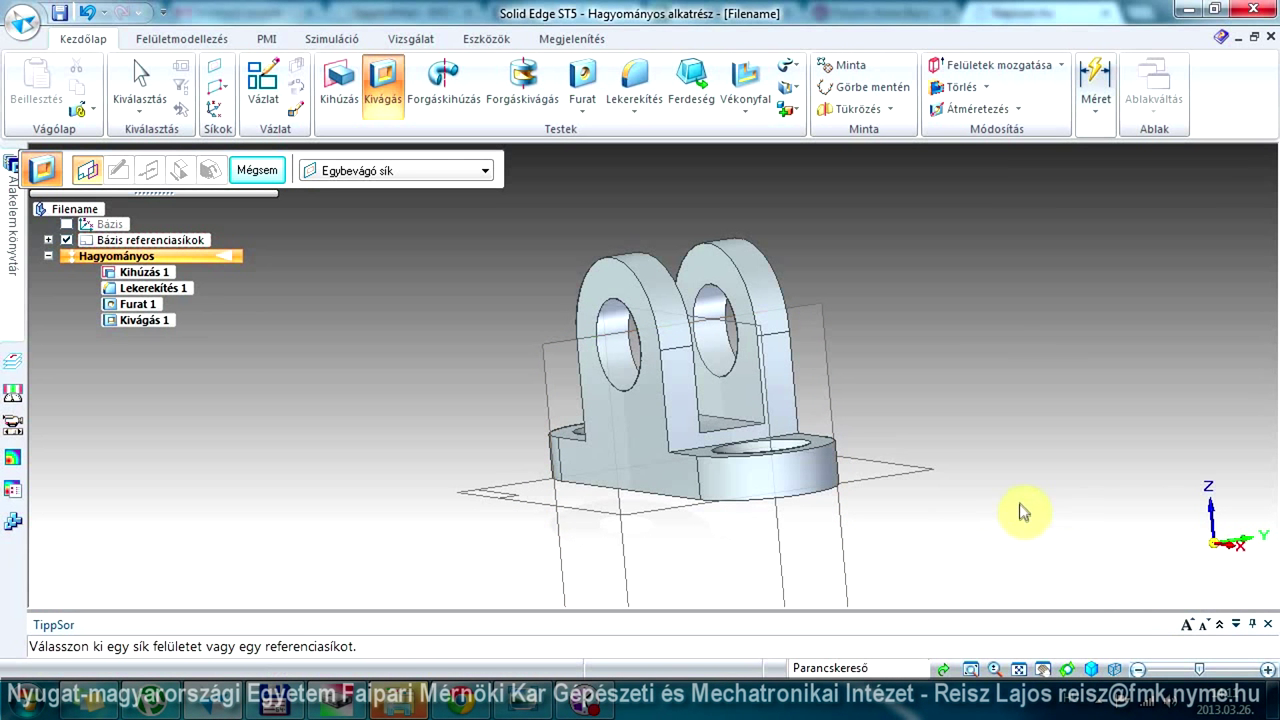
middle_click_drag(975, 476, 941, 463)
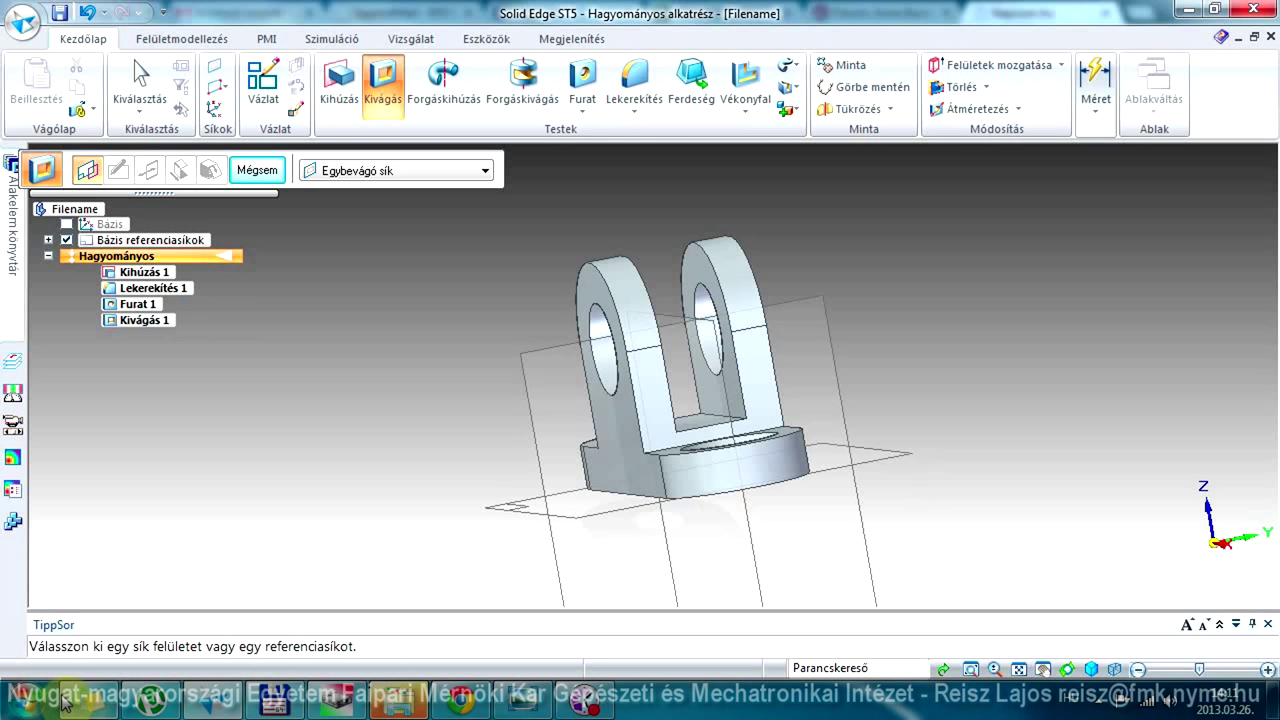
left_click(365, 703)
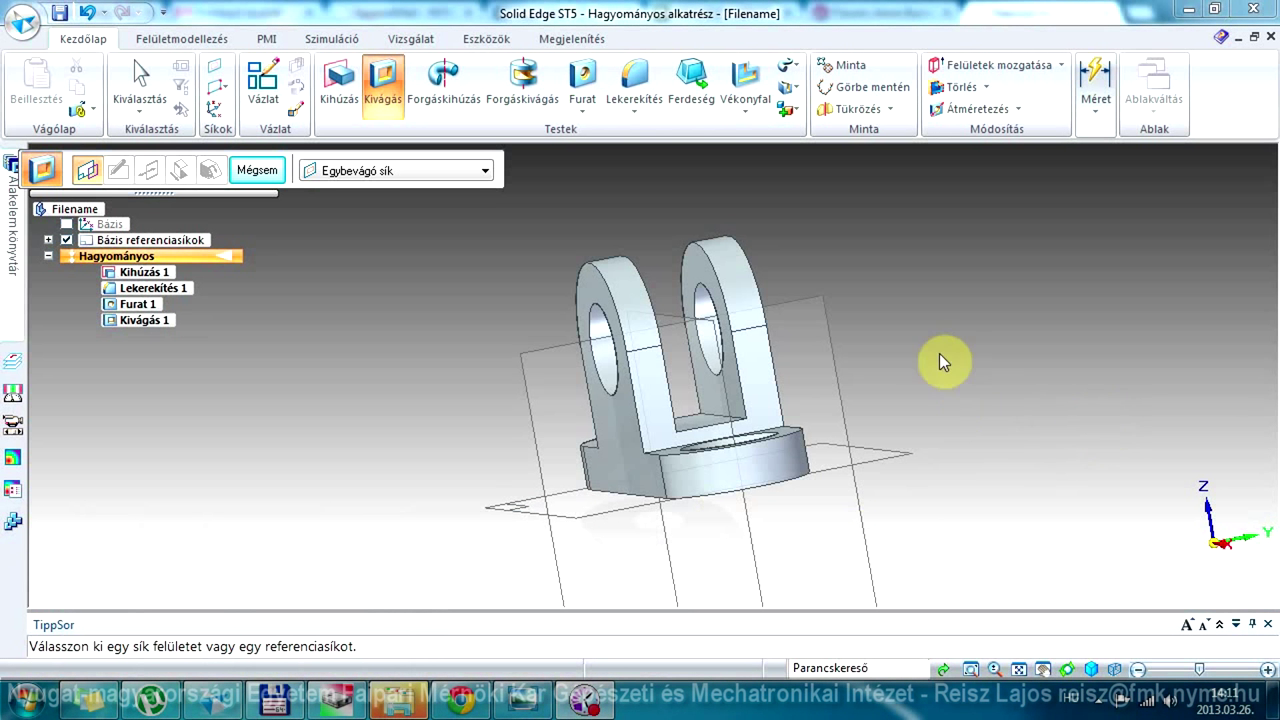
middle_click_drag(718, 402, 989, 360)
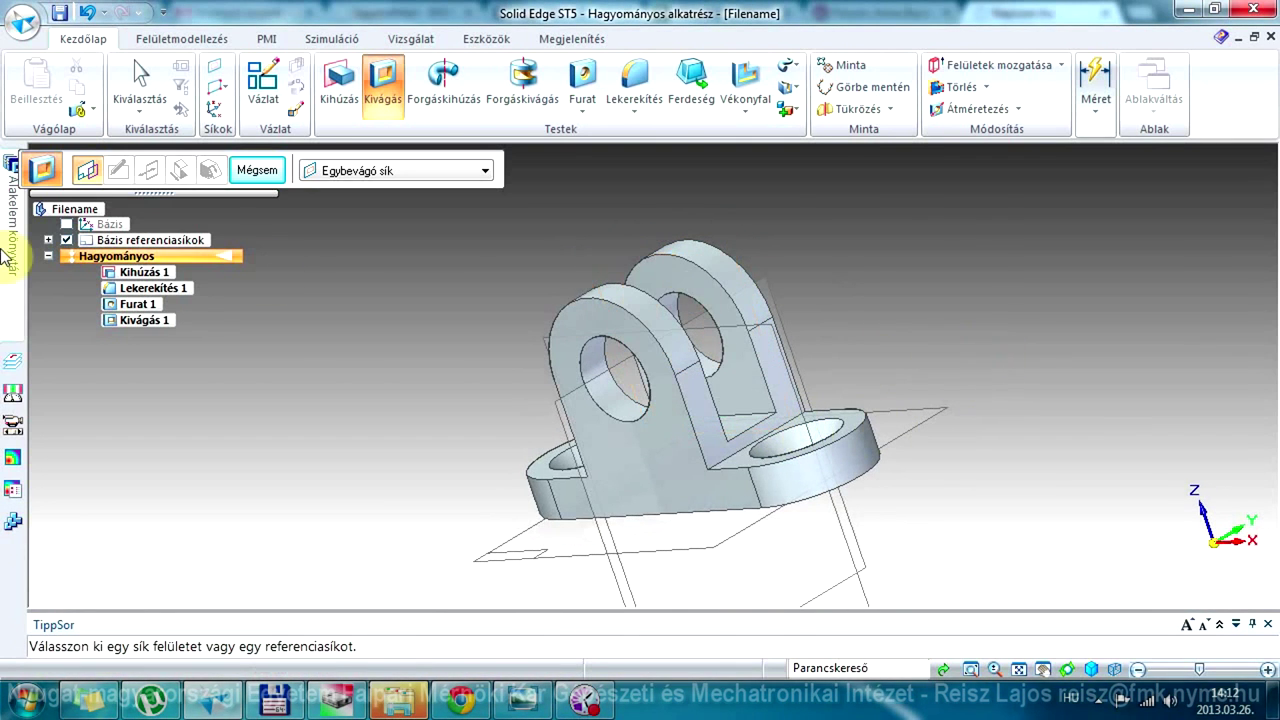
left_click(61, 14)
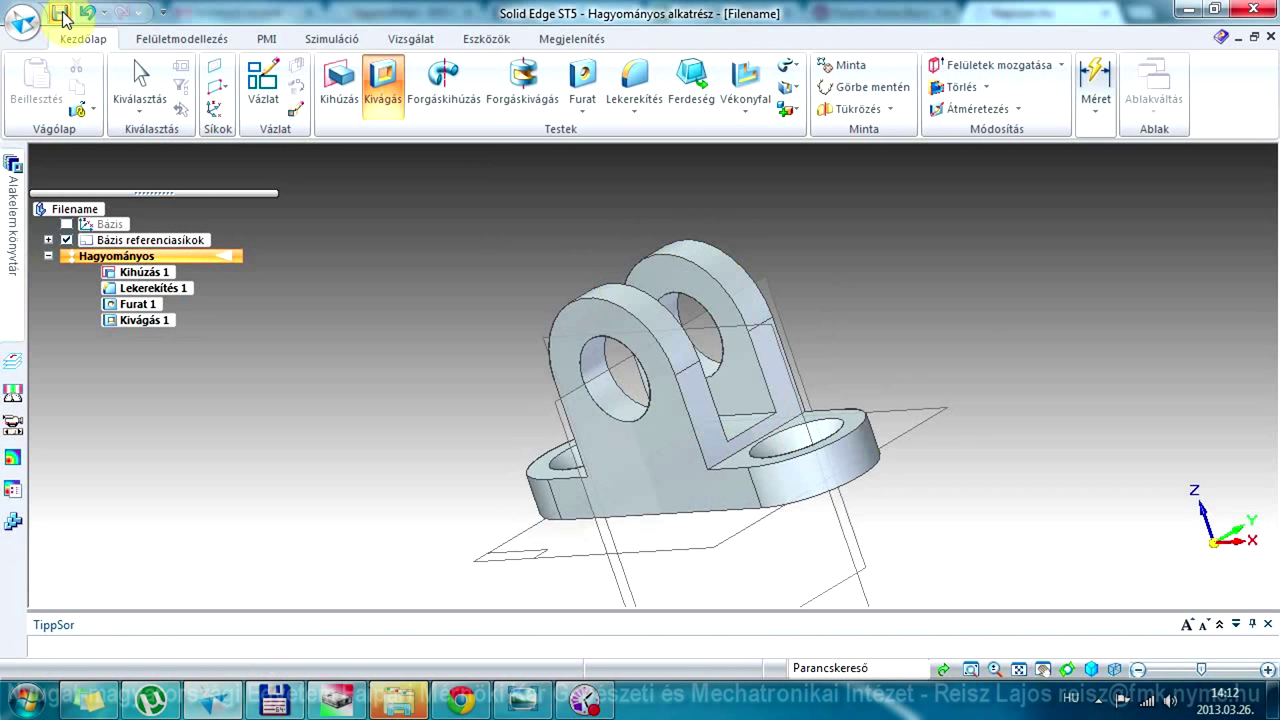